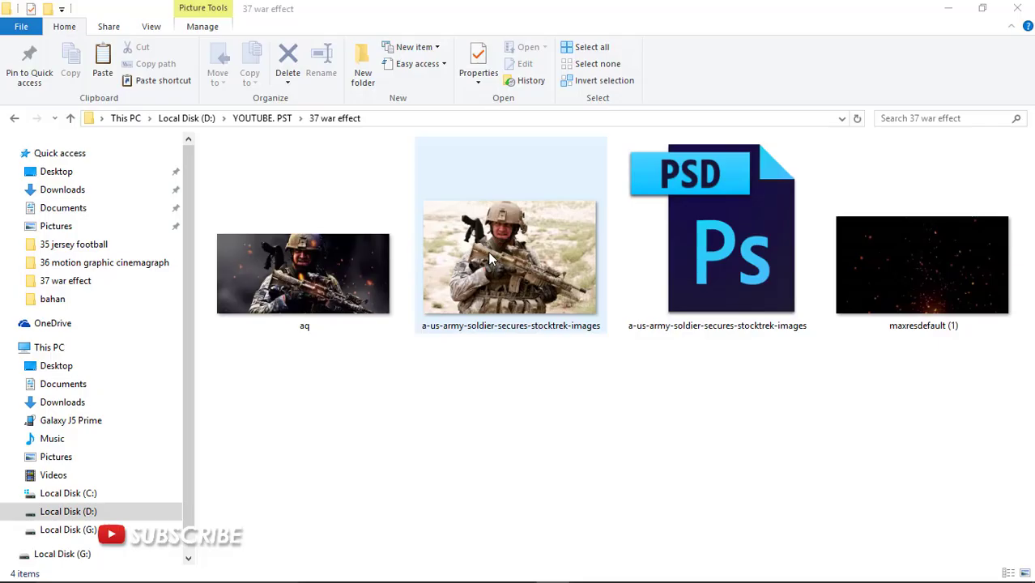
Preview the soldier photo and aq.jpg in Photos, then open the soldier photo in Photoshop
click(487, 252)
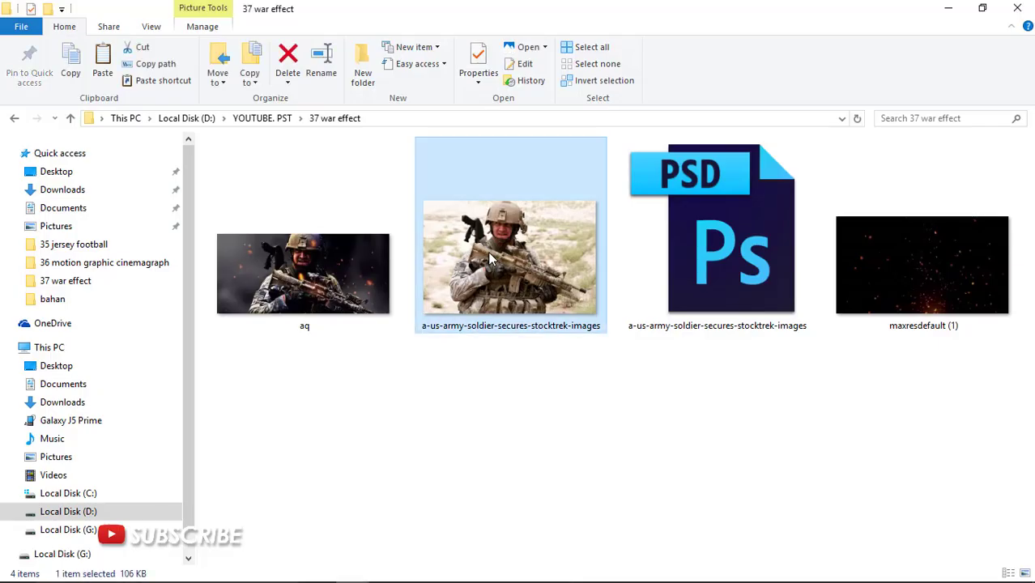
double_click(487, 252)
drag(615, 132, 592, 58)
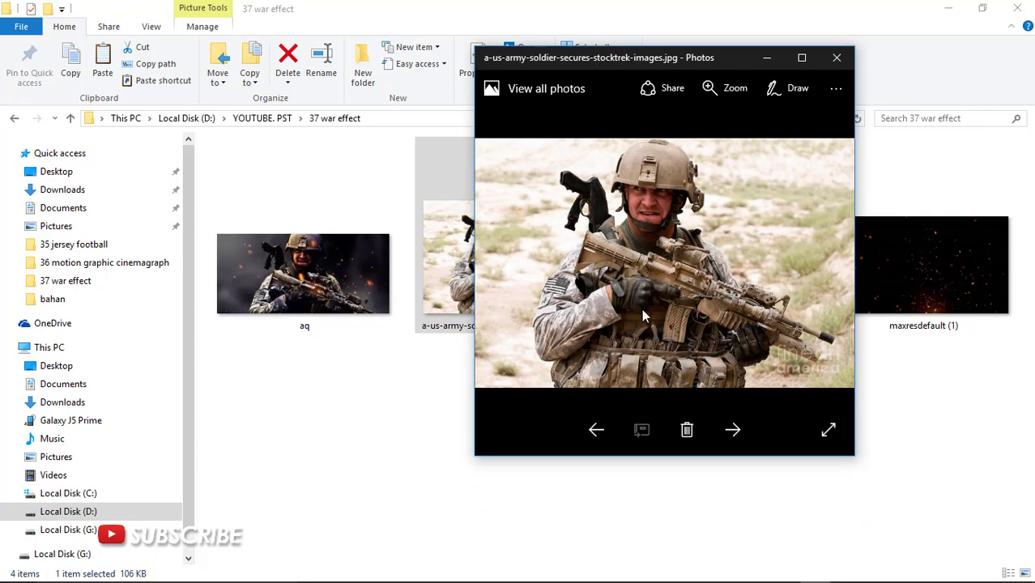
click(597, 428)
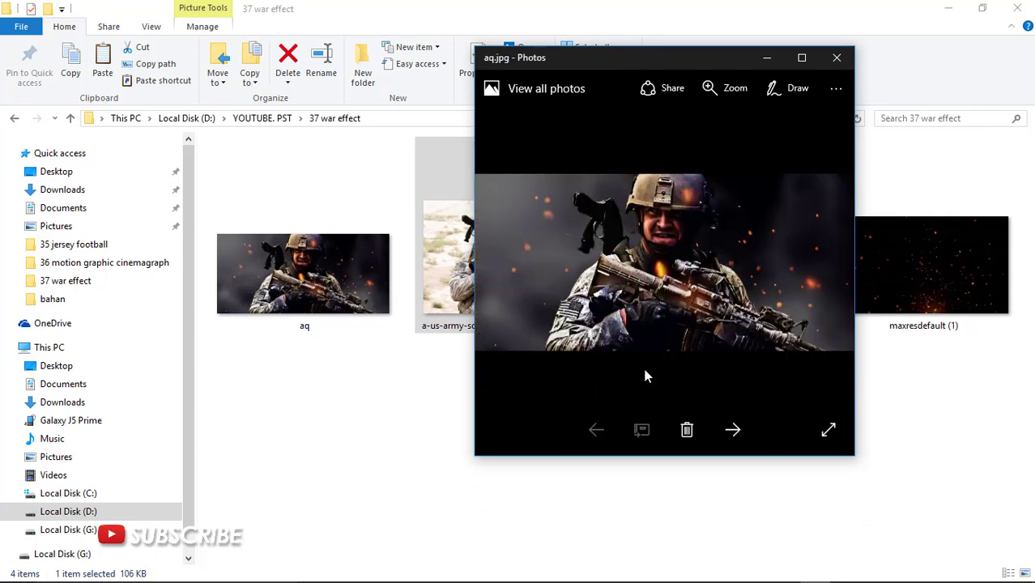
click(837, 57)
mouse_move(535, 249)
mouse_down()
mouse_move(387, 574)
mouse_move(773, 8)
mouse_move(766, 22)
mouse_up()
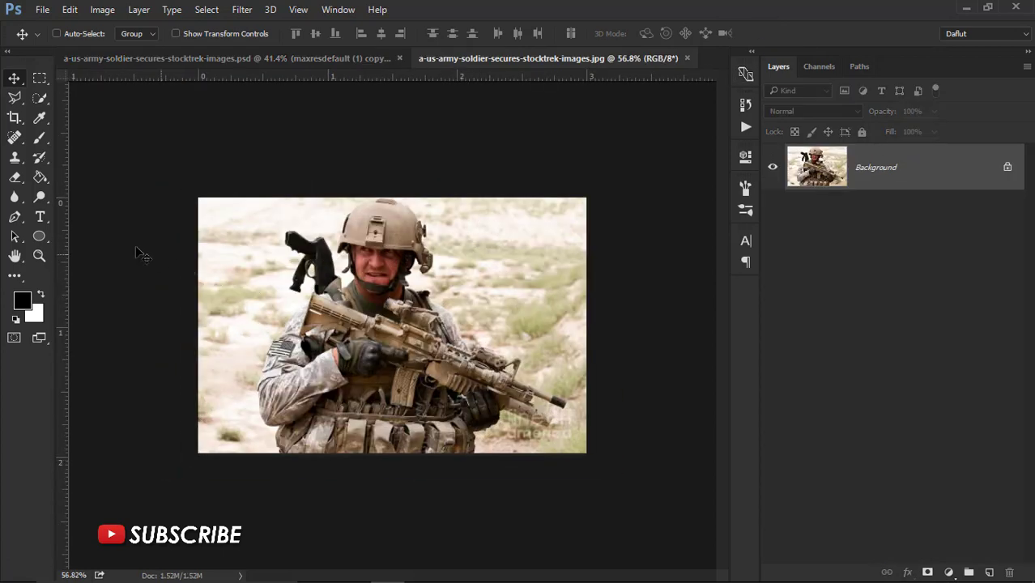
Select the standard Pen Tool set to Path mode
click(14, 219)
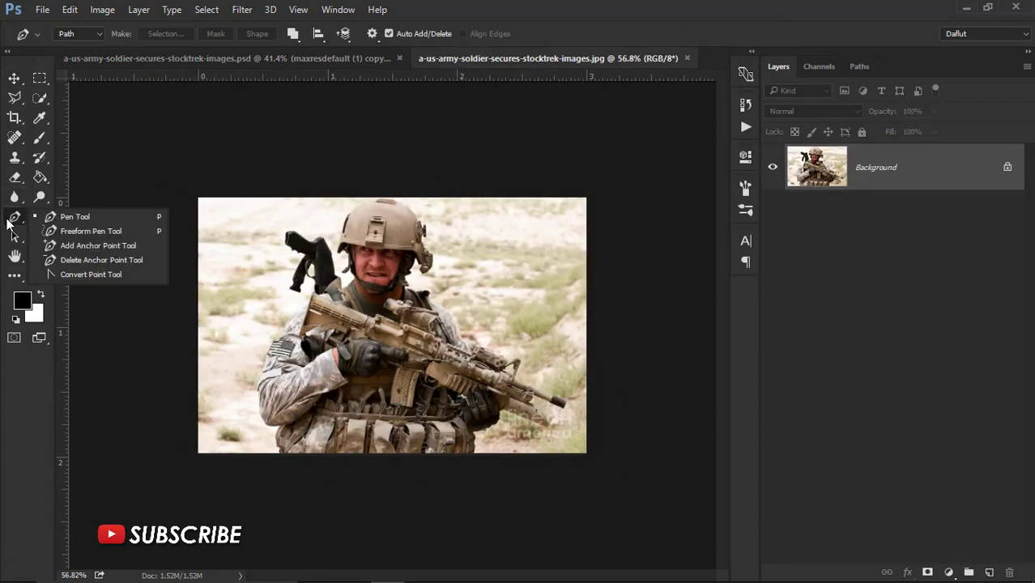
click(93, 217)
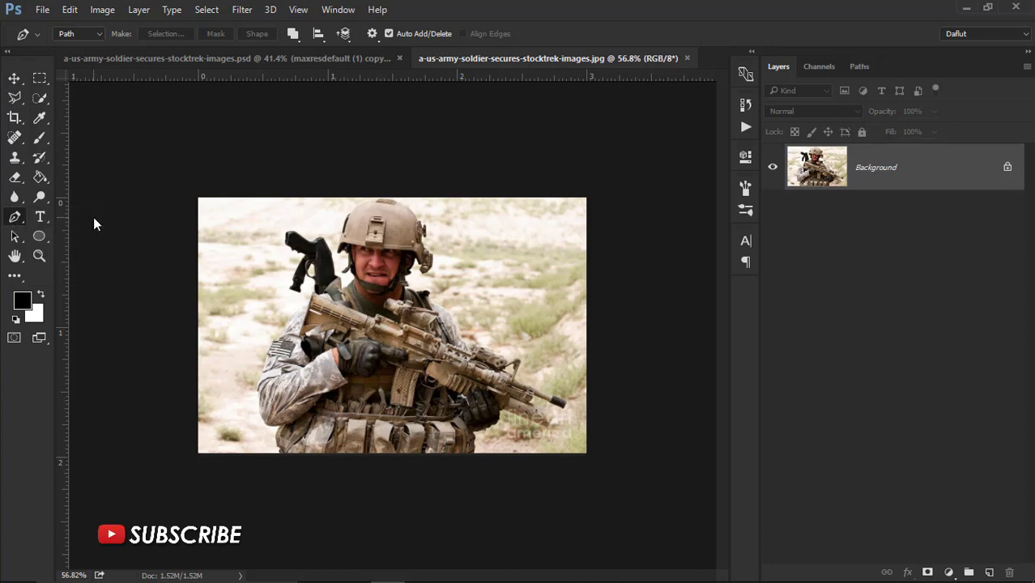
click(74, 61)
Zoom to about 216% on the bottom of the soldier's vest
scroll(291, 432, up, 3)
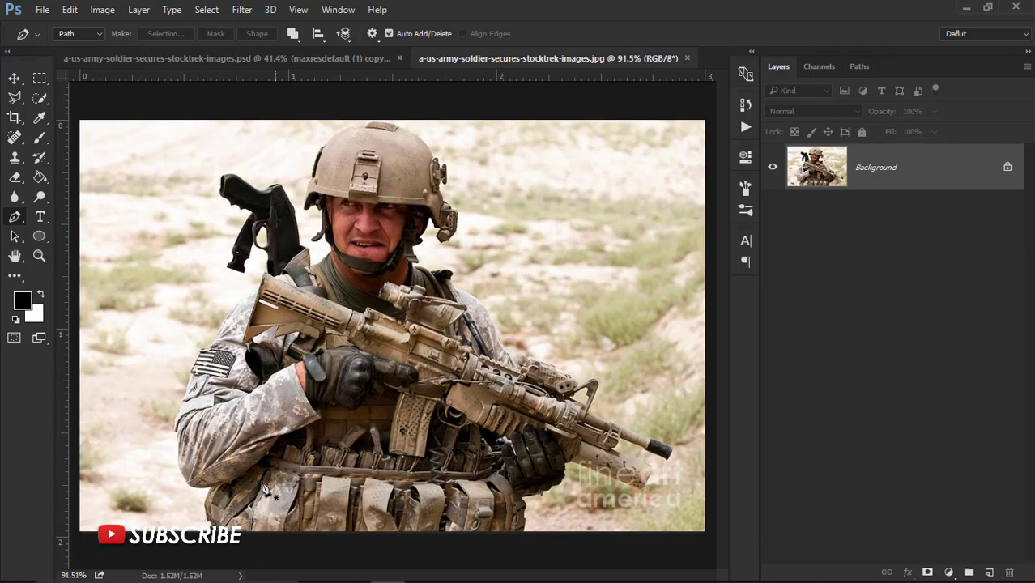
scroll(320, 429, up, 3)
scroll(344, 428, up, 2)
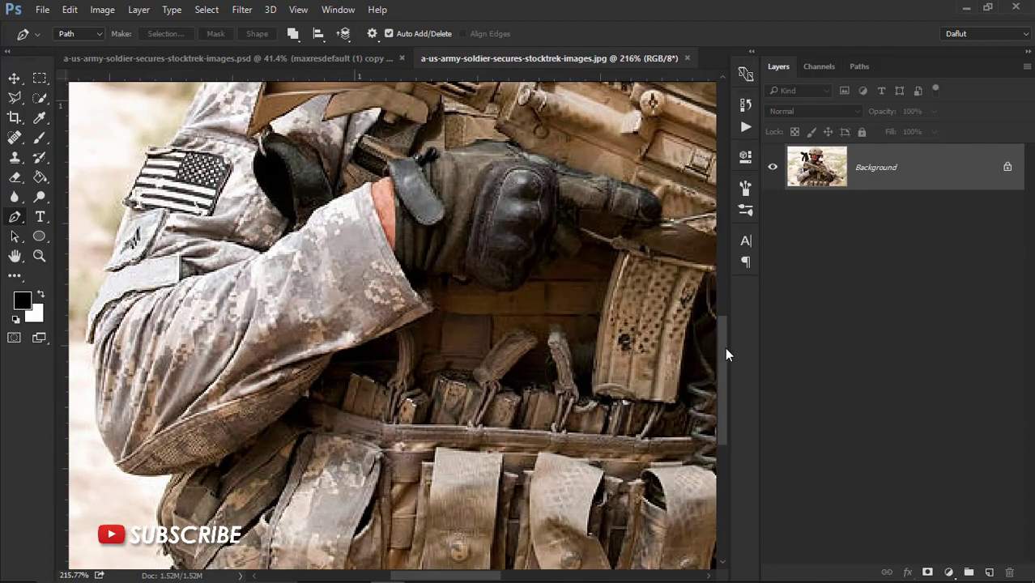
drag(725, 348, 726, 377)
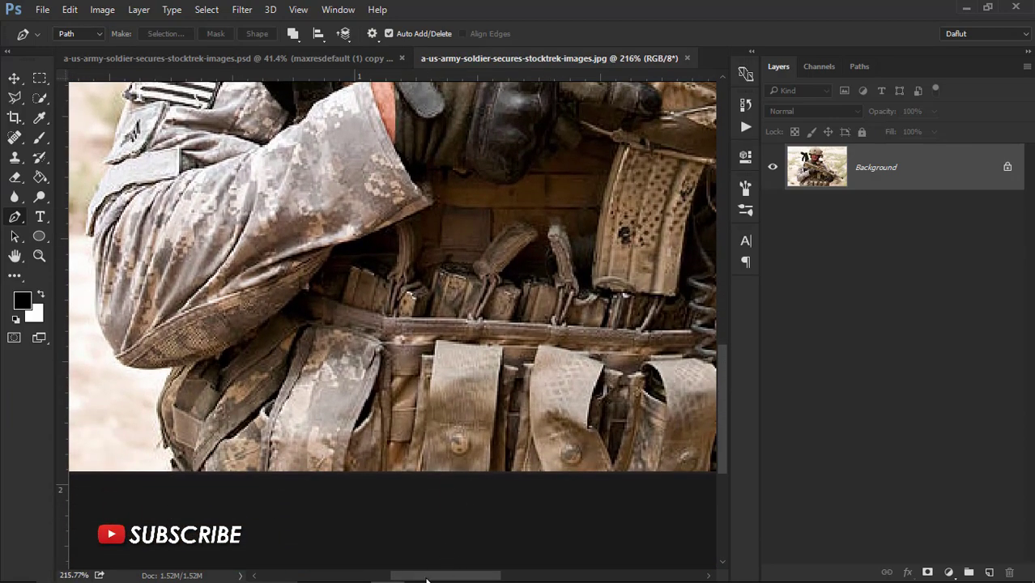
drag(427, 579, 396, 576)
scroll(347, 485, up, 2)
Start the path at the image's bottom edge and trace up the sleeve and arm
click(371, 470)
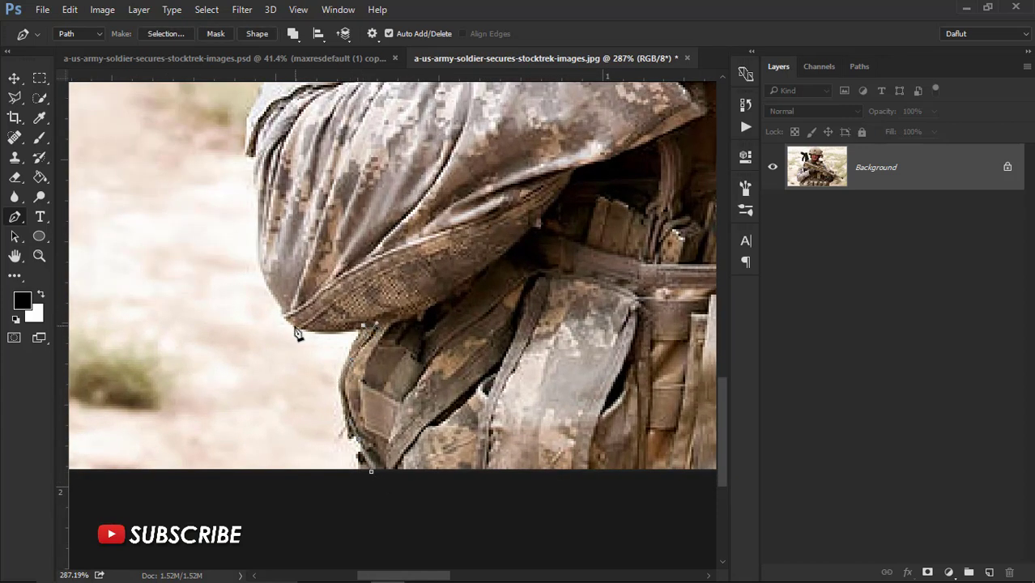
drag(296, 330, 294, 318)
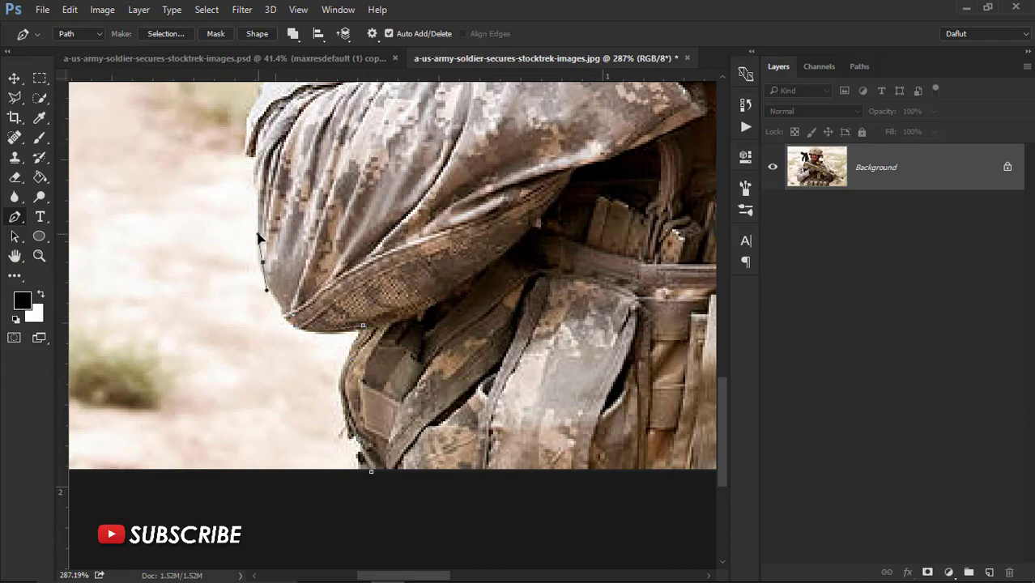
click(259, 168)
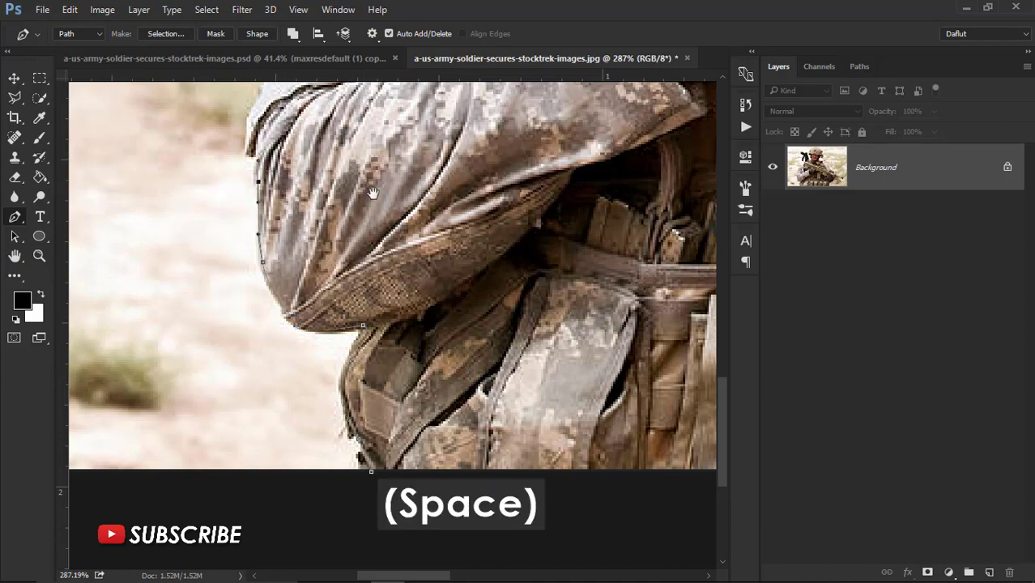
drag(324, 158, 429, 247)
mouse_move(445, 89)
mouse_down()
mouse_move(453, 243)
mouse_move(444, 410)
mouse_up()
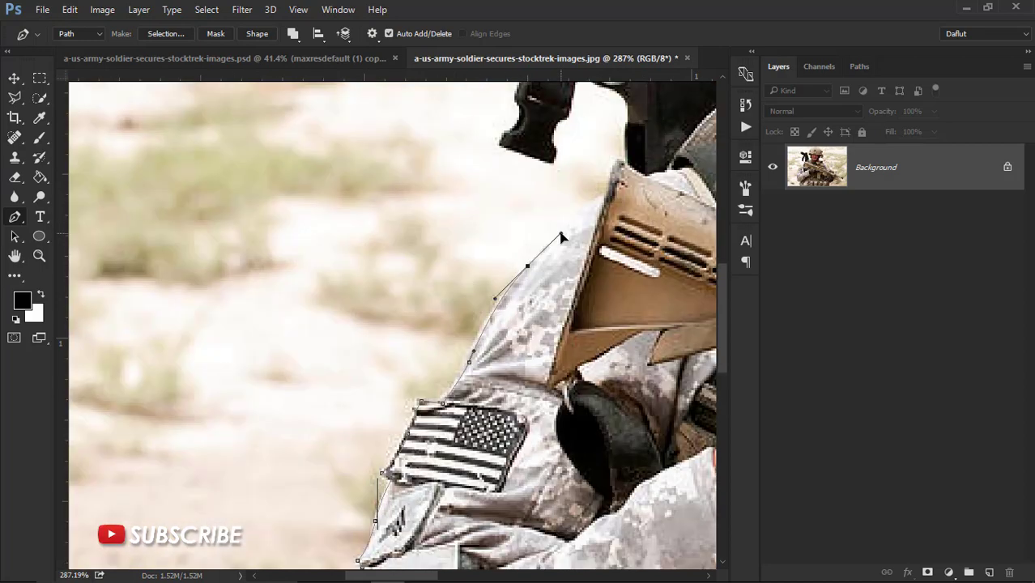
scroll(559, 236, up, 2)
Place anchors around the rifle grip, undoing misplaced points
alt+click(594, 197)
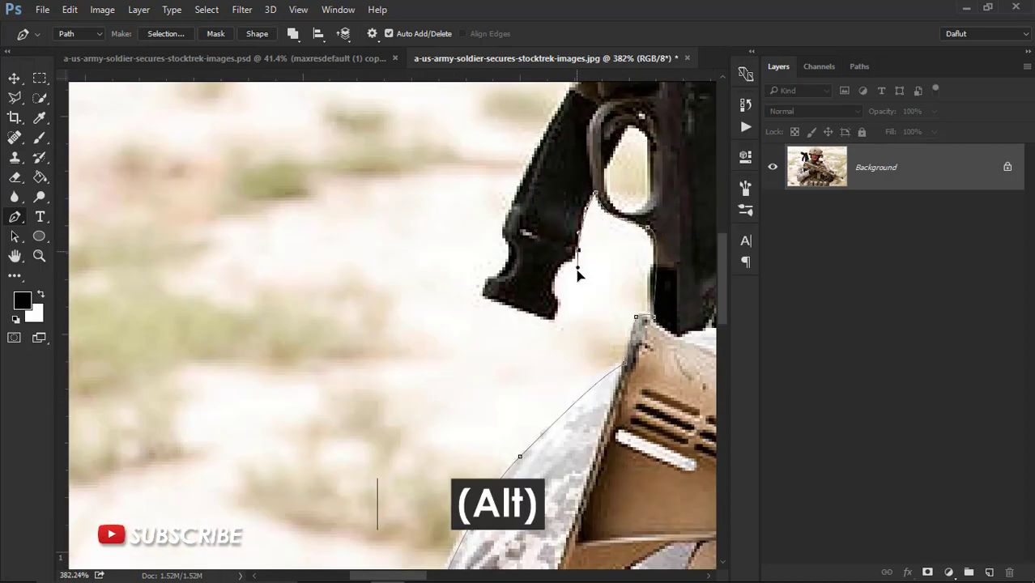
click(577, 249)
click(552, 274)
key(ctrl+z)
click(484, 293)
click(511, 255)
drag(509, 240, 449, 365)
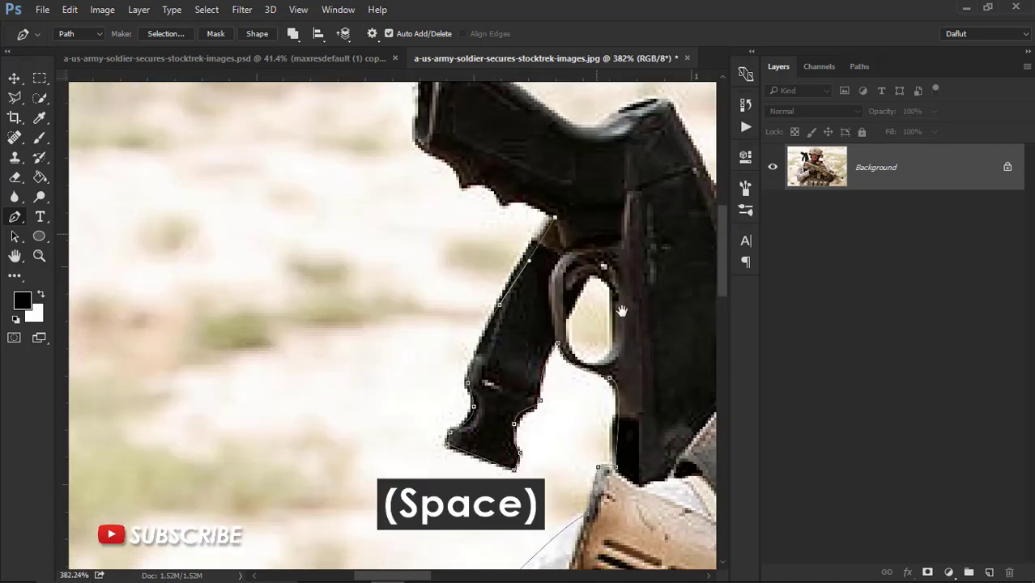
mouse_move(454, 268)
mouse_down()
mouse_move(486, 267)
mouse_move(454, 288)
mouse_up()
key(ctrl+alt+z)
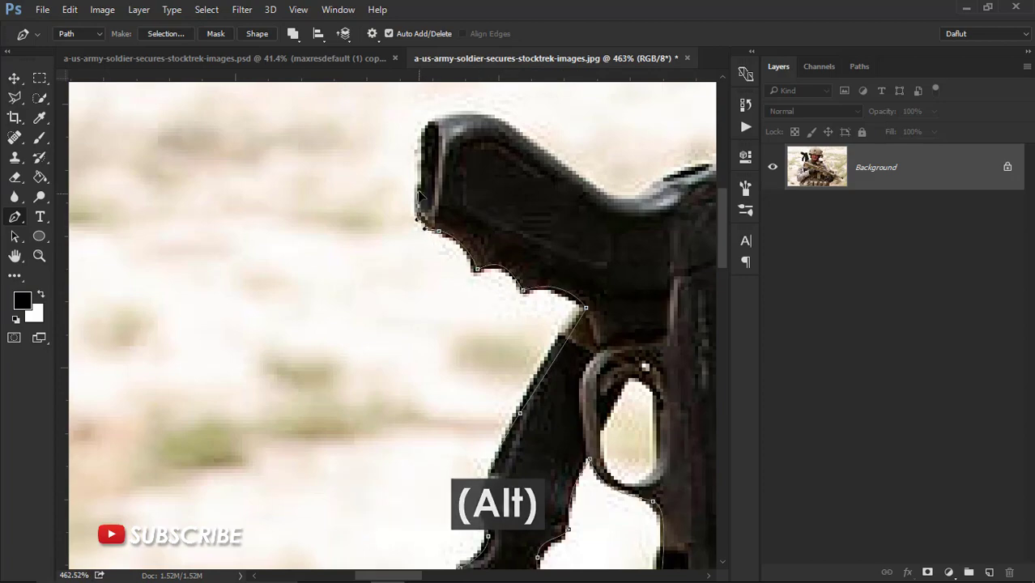
Remove another misplaced anchor and move the view up to the helmet
scroll(454, 287, up, 2)
scroll(486, 239, up, 1)
drag(487, 238, 510, 219)
scroll(510, 220, down, 3)
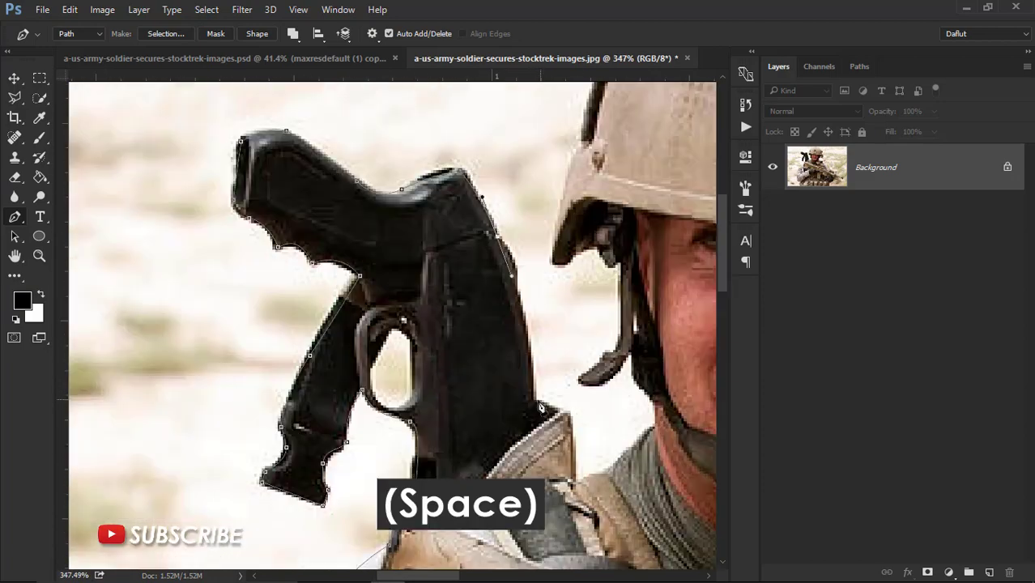
scroll(559, 380, up, 1)
scroll(567, 397, up, 1)
scroll(567, 396, up, 1)
key(ctrl+z)
scroll(567, 397, down, 2)
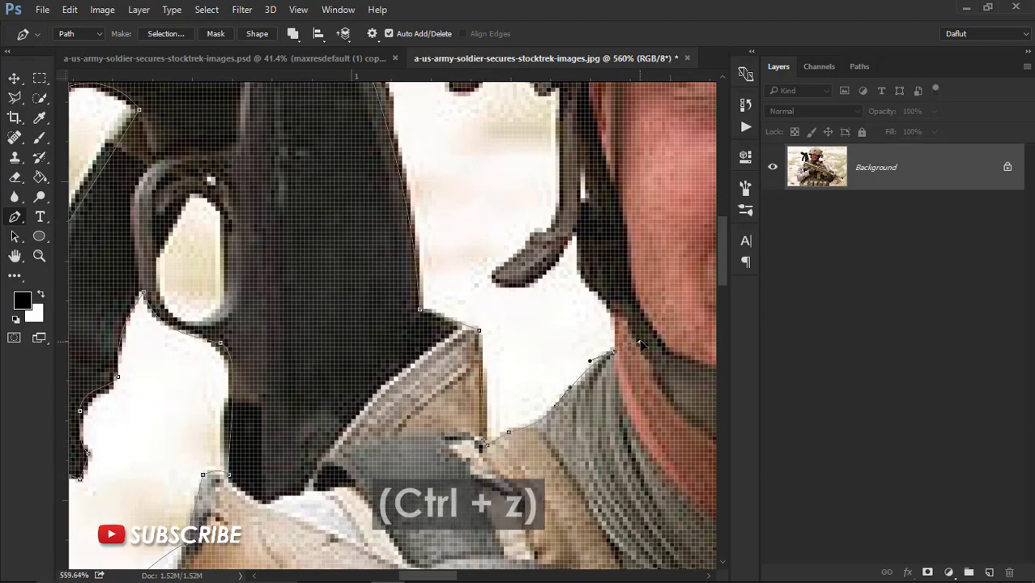
scroll(609, 240, up, 2)
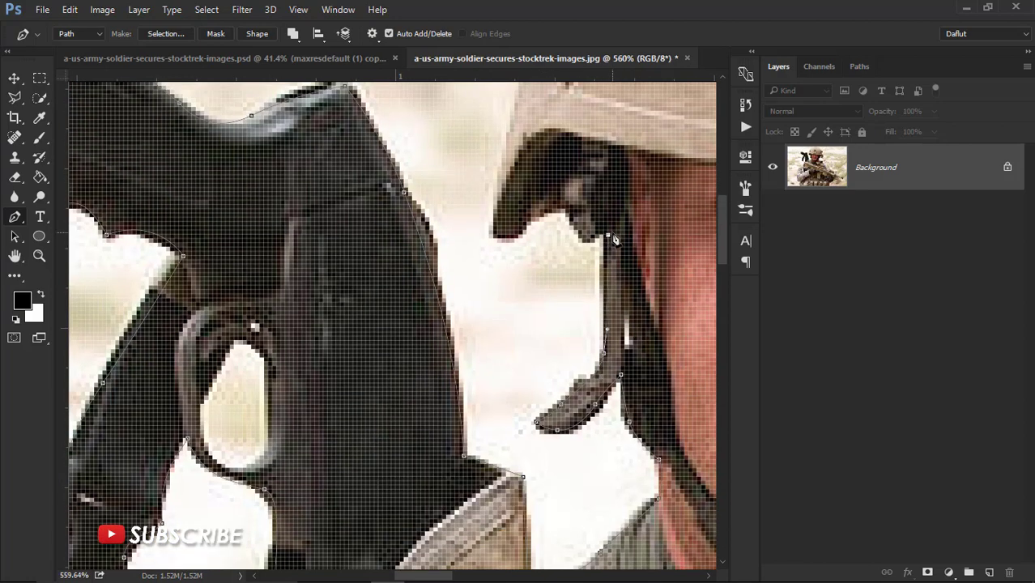
scroll(640, 225, up, 3)
alt+scroll(639, 226, down, 2)
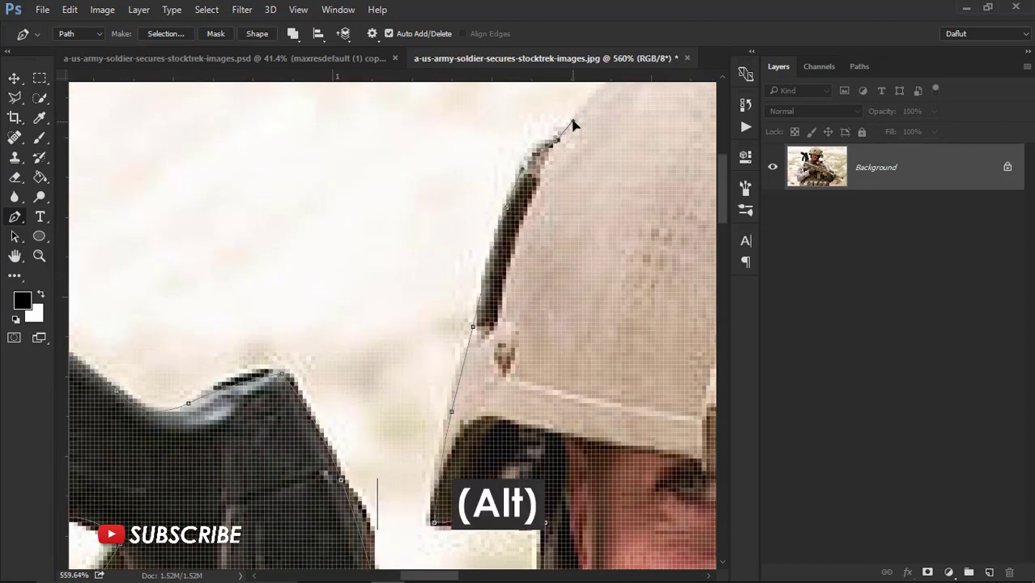
alt+scroll(416, 204, up, 2)
drag(416, 204, 89, 146)
Curve the path around the helmet's side clip and down the strap to the chin
click(494, 356)
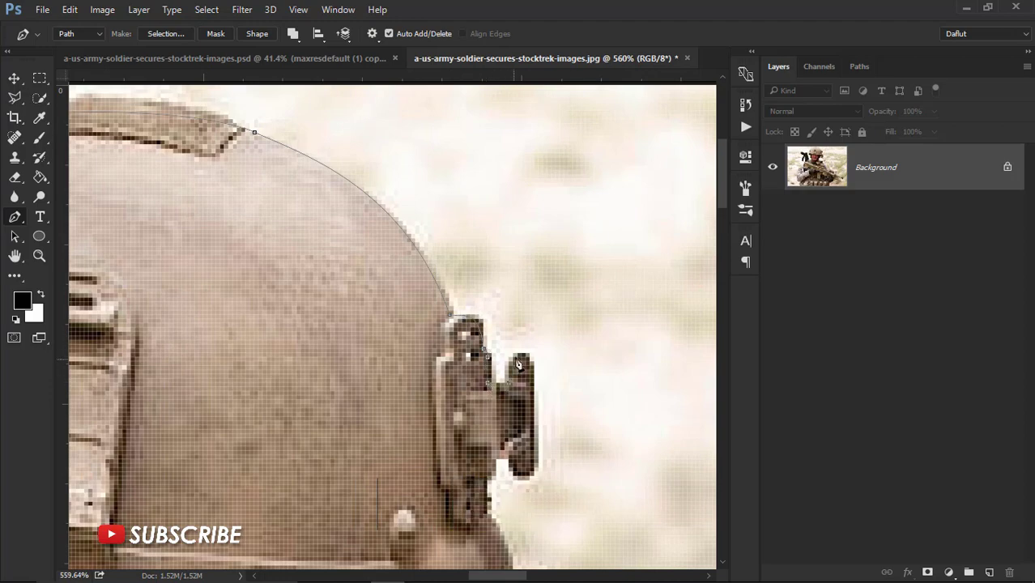
drag(532, 478, 532, 360)
scroll(533, 361, down, 2)
scroll(541, 377, down, 2)
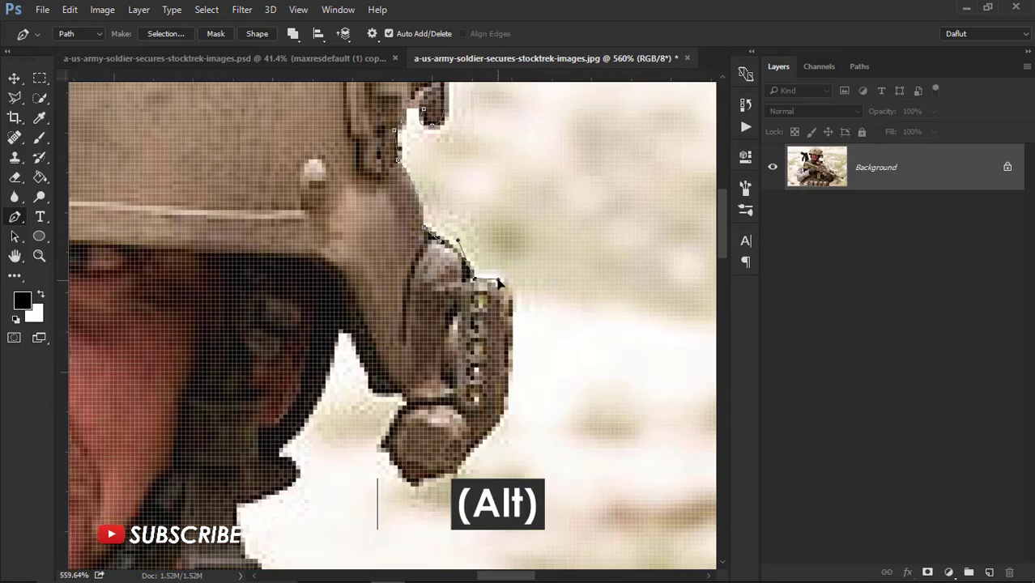
click(389, 401)
click(339, 332)
click(286, 441)
click(292, 474)
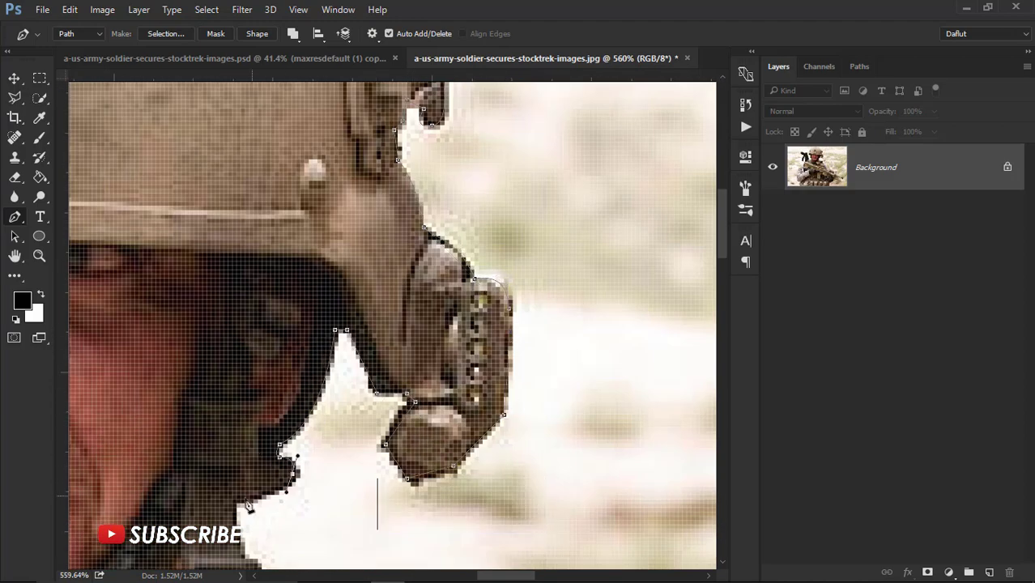
click(247, 502)
Continue tracing the outline to the shoulder edge with a smooth curved anchor
scroll(251, 534, down, 3)
click(409, 383)
click(468, 409)
click(520, 438)
drag(579, 432, 301, 320)
click(381, 335)
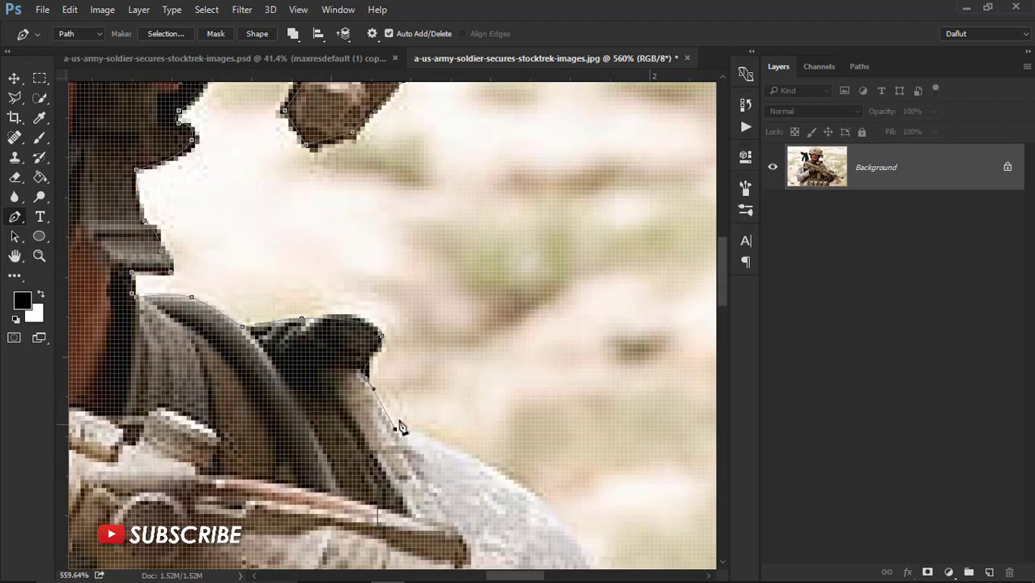
drag(509, 480, 536, 508)
Trace along the sleeve to the rifle and along its barrel to the tip
scroll(536, 508, down, 3)
click(398, 397)
scroll(412, 398, down, 3)
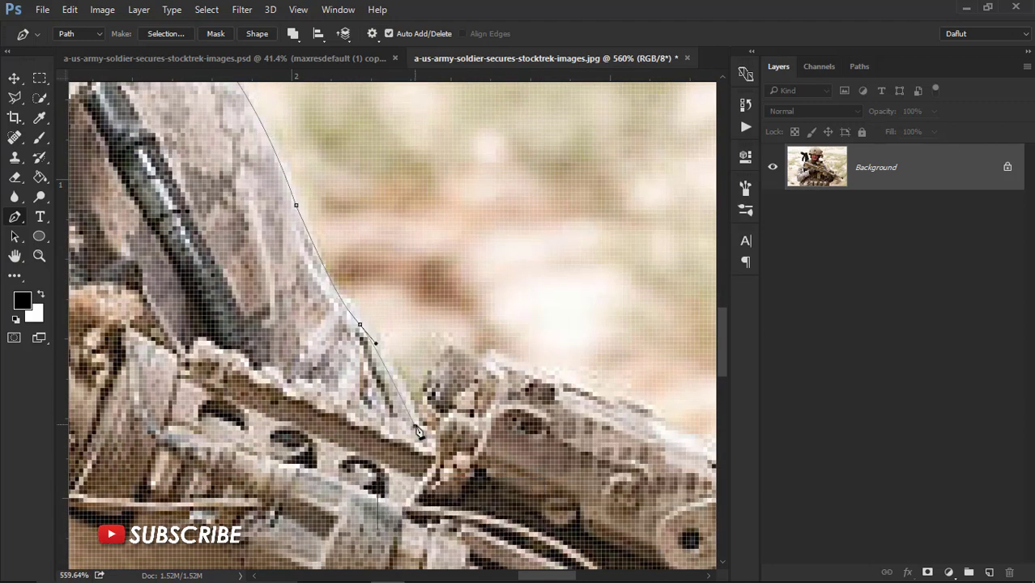
click(309, 280)
drag(347, 295, 355, 288)
drag(451, 328, 186, 35)
drag(594, 254, 382, 243)
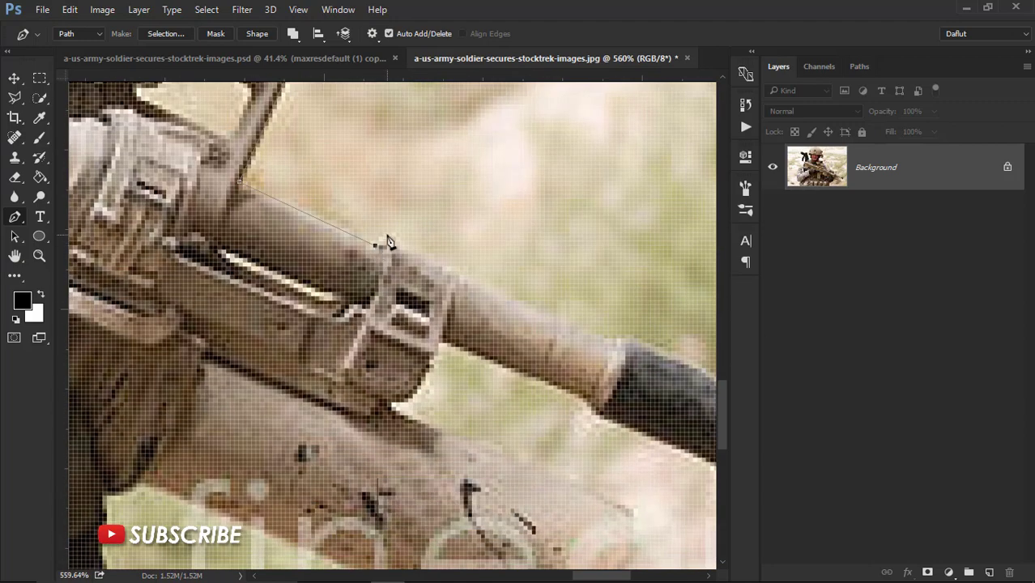
drag(328, 207, 339, 199)
click(479, 257)
Trace back along the rifle's underside and the arm's dark edge
mouse_move(358, 317)
mouse_down()
mouse_move(495, 284)
mouse_move(431, 187)
mouse_up()
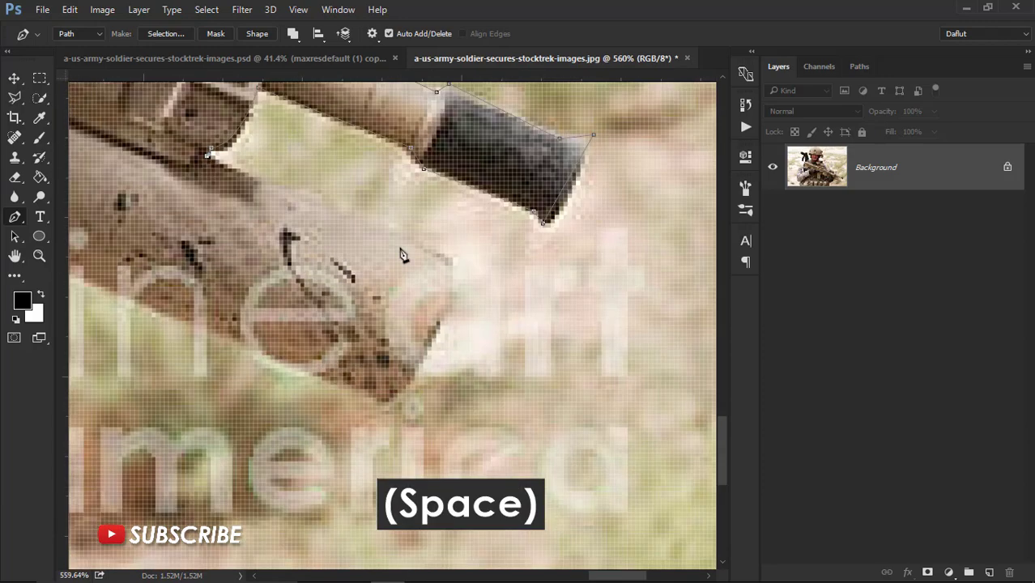
click(492, 184)
mouse_move(471, 277)
mouse_down()
mouse_move(452, 317)
mouse_move(169, 225)
mouse_move(389, 194)
mouse_up()
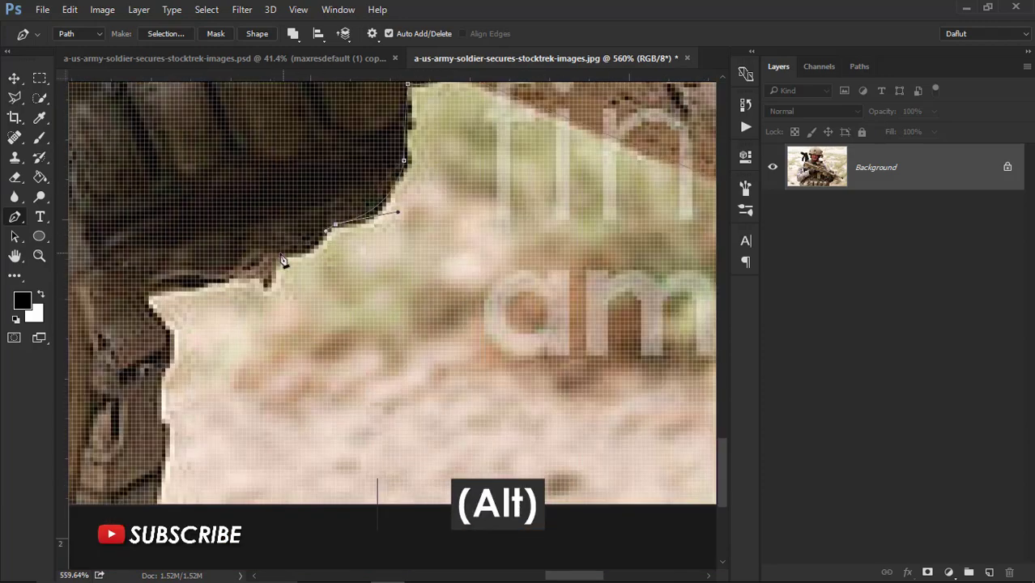
click(335, 223)
click(280, 254)
click(268, 281)
Trace down past the belt pouches and close the path at the lower left
scroll(203, 294, down, 2)
scroll(203, 294, down, 2)
scroll(235, 405, down, 2)
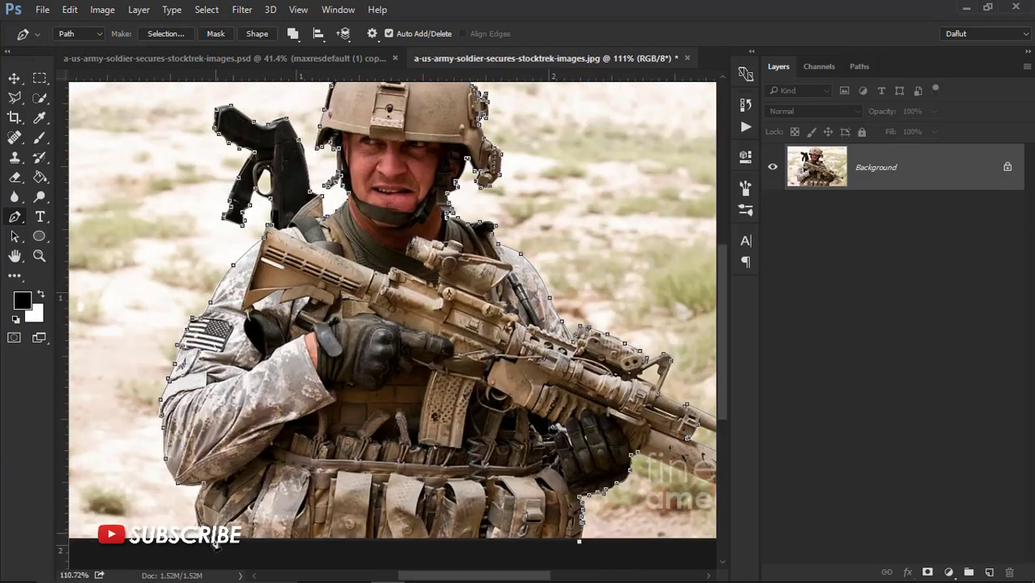
scroll(235, 520, up, 1)
drag(234, 521, 204, 337)
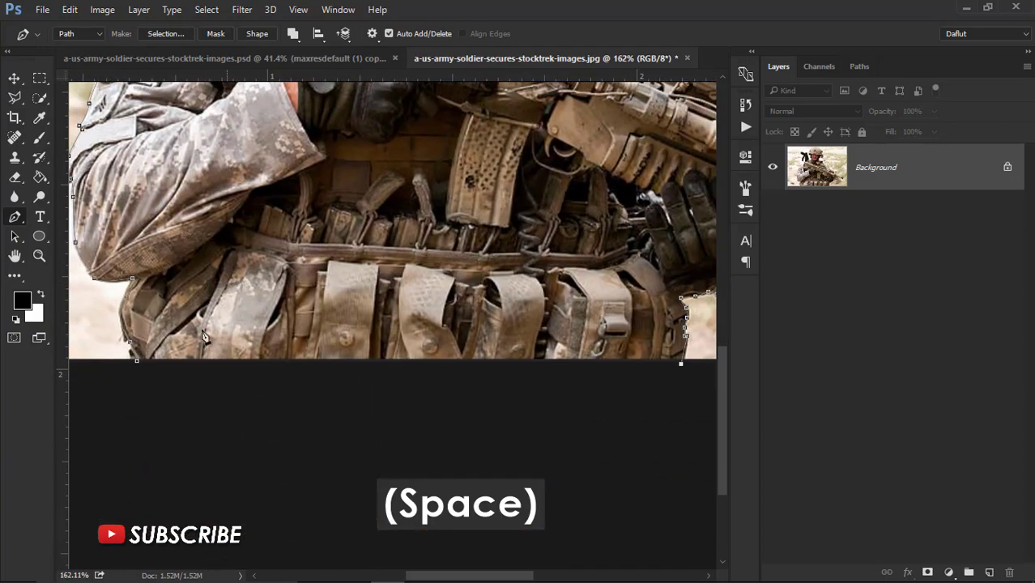
click(139, 362)
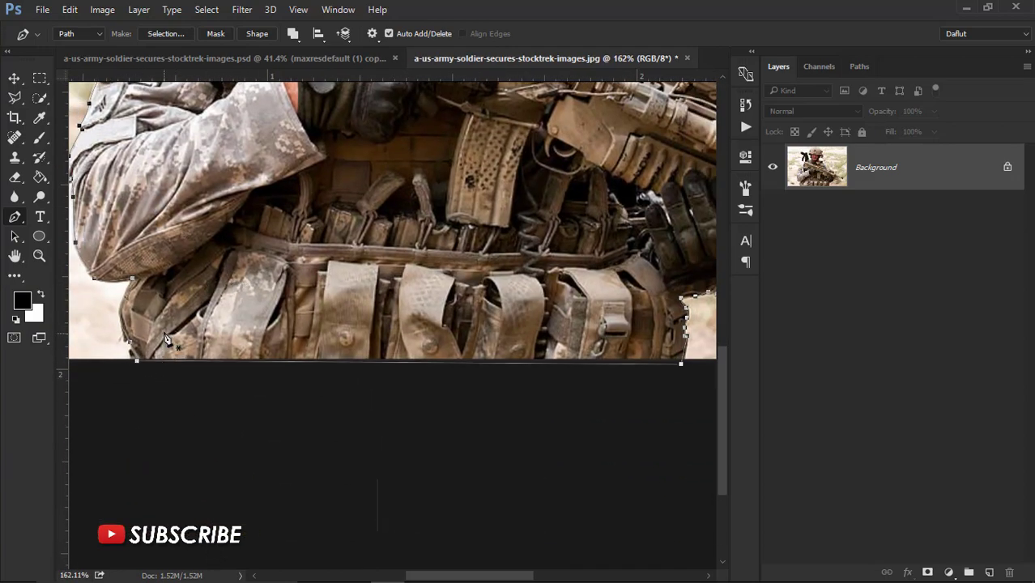
scroll(235, 296, down, 3)
Make a 0-feather selection from the path, copy it to Layer 1, and hide Background
right_click(364, 269)
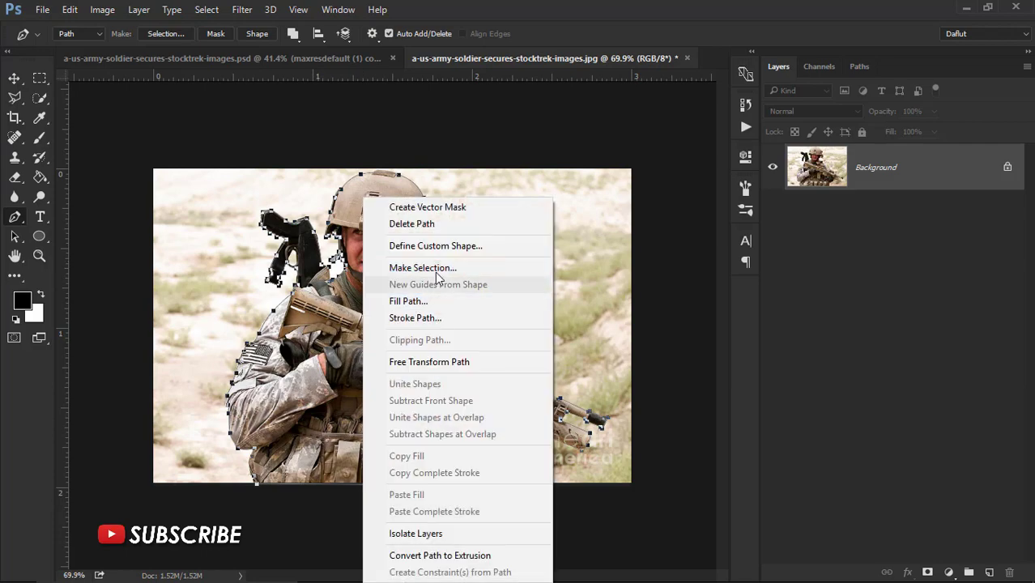
click(469, 269)
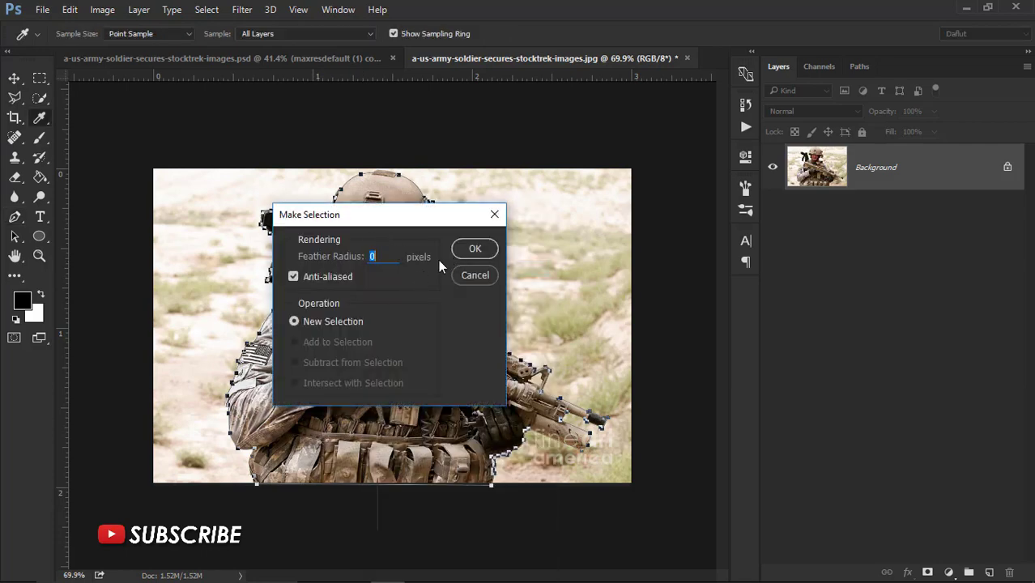
click(472, 249)
scroll(396, 267, down, 2)
scroll(397, 267, up, 3)
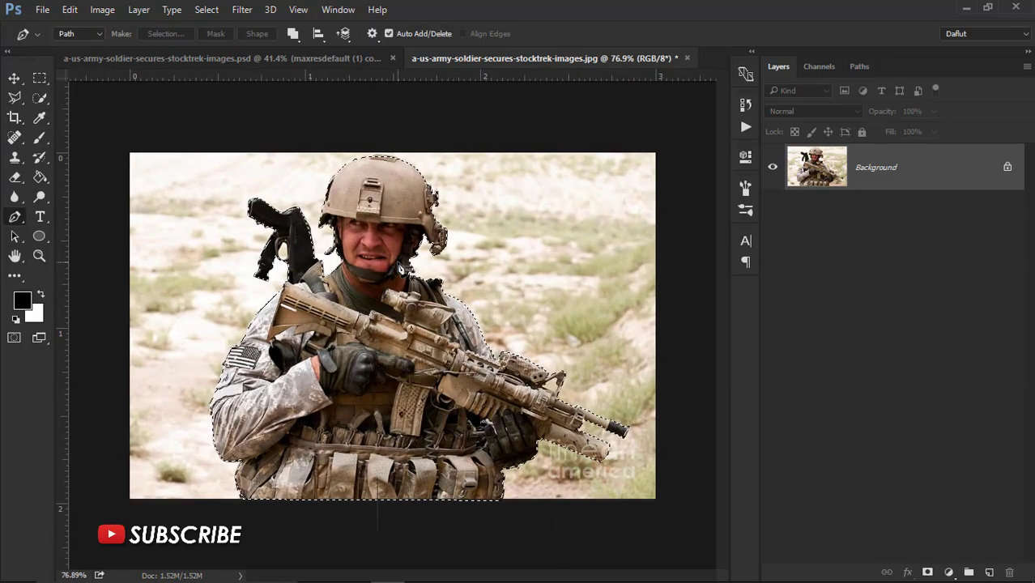
key(ctrl+j)
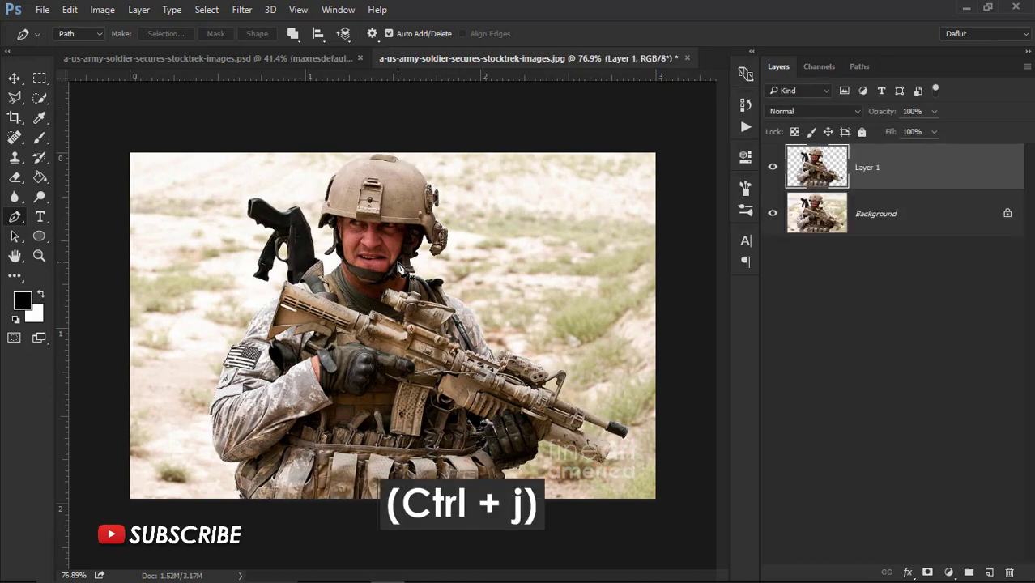
click(773, 215)
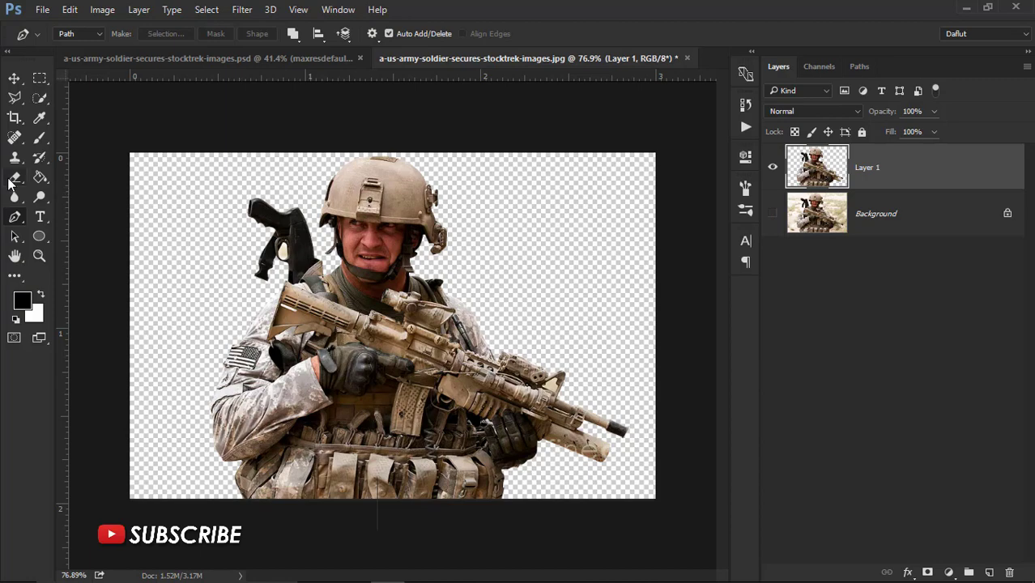
Choose the Eraser with a smaller brush size and zoom in on the trigger guard
click(12, 180)
scroll(350, 259, up, 3)
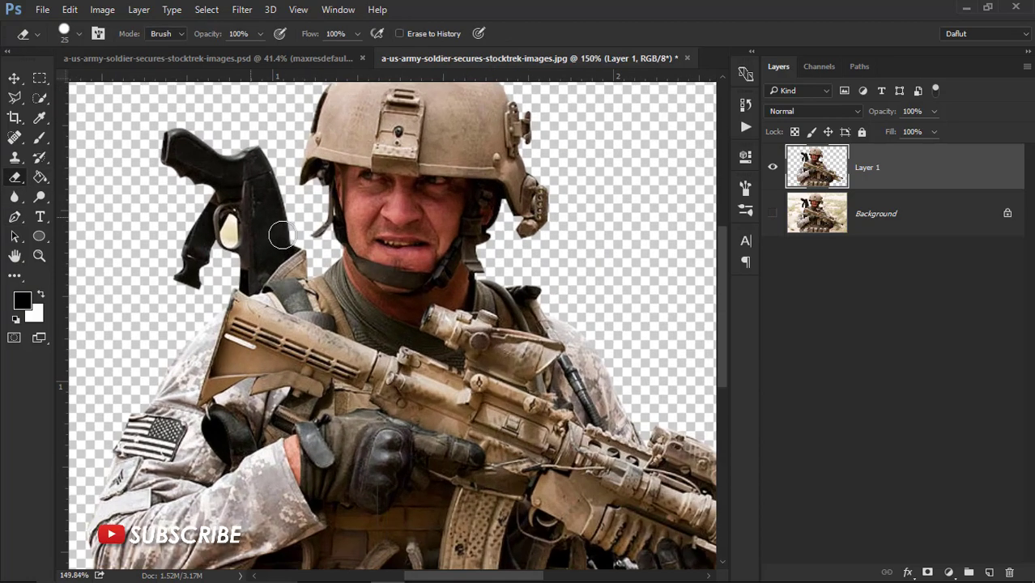
scroll(273, 230, up, 3)
right_click(258, 229)
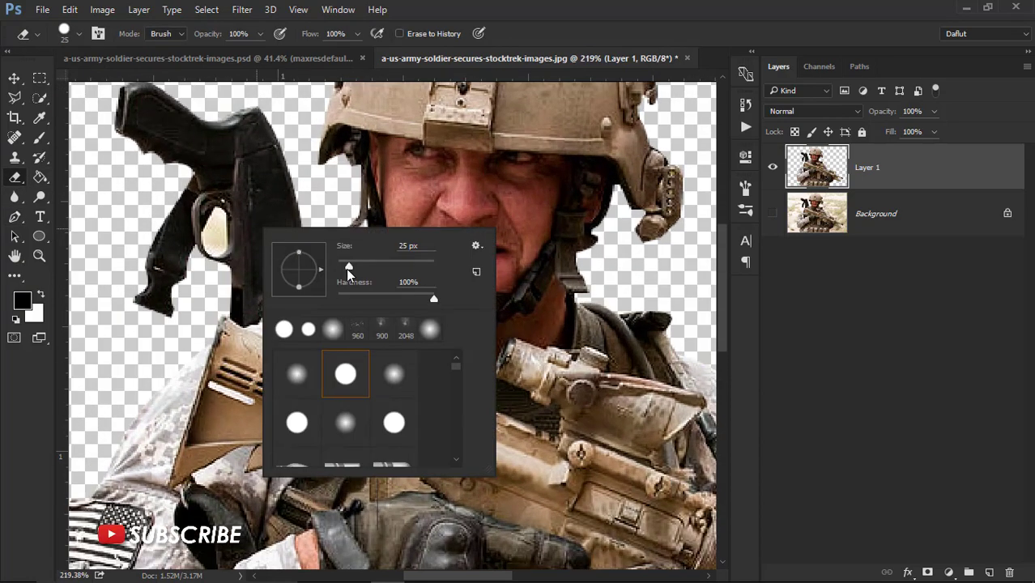
click(507, 7)
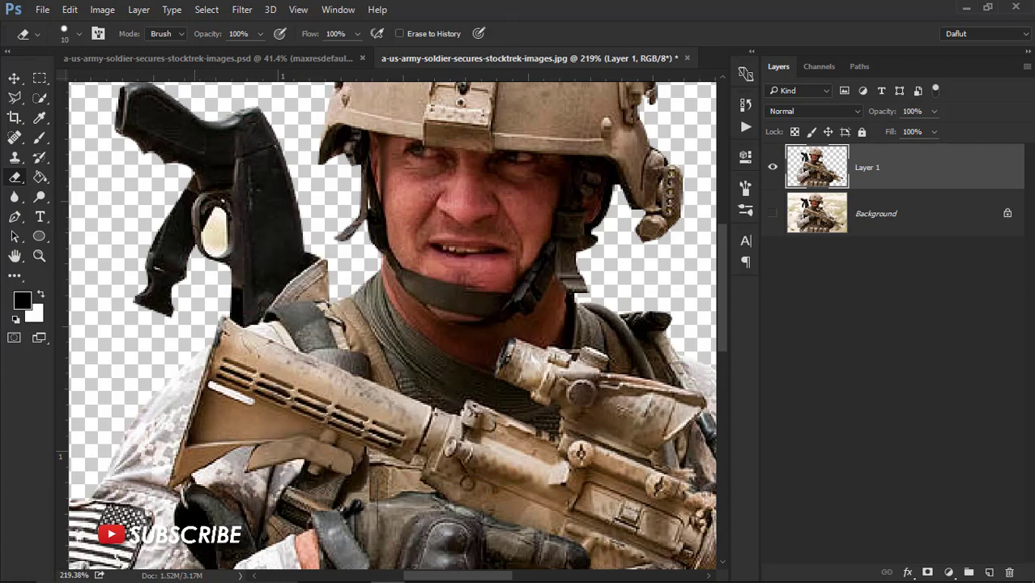
scroll(218, 234, up, 3)
scroll(267, 259, up, 2)
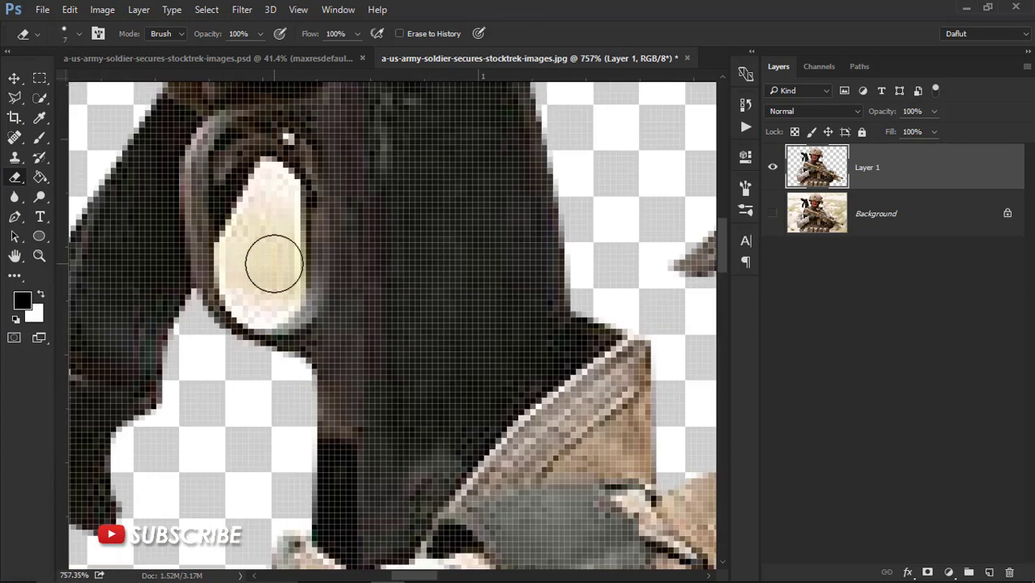
Erase the leftover cream background inside the pistol's trigger guard
drag(284, 192, 273, 241)
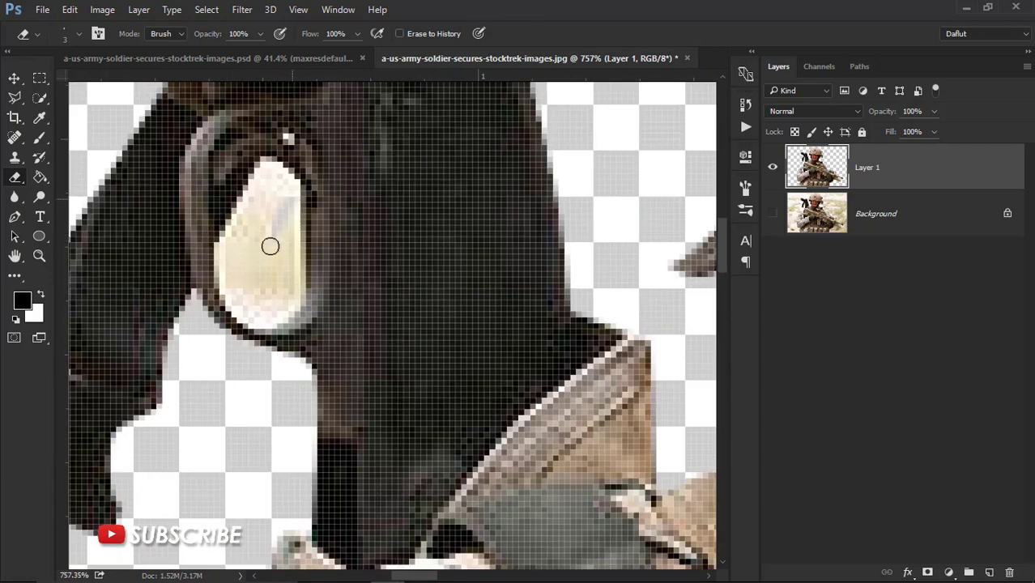
mouse_move(276, 178)
mouse_down()
mouse_move(225, 279)
mouse_move(243, 307)
mouse_move(277, 302)
mouse_move(243, 294)
mouse_move(287, 223)
mouse_move(235, 301)
mouse_move(228, 271)
mouse_move(262, 231)
mouse_up()
drag(271, 285, 289, 302)
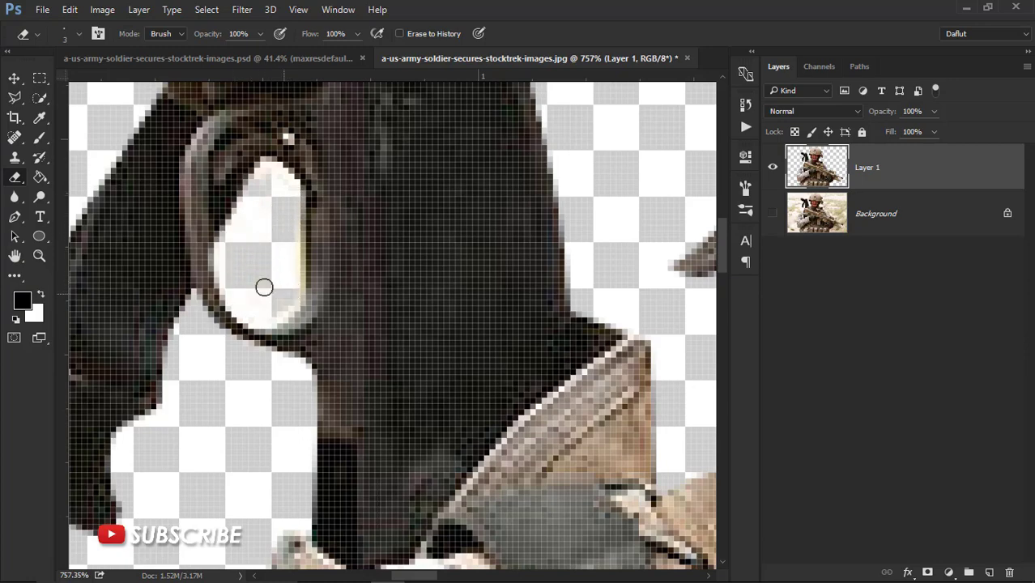
scroll(268, 275, down, 3)
scroll(277, 262, down, 3)
scroll(277, 261, down, 2)
scroll(640, 405, up, 2)
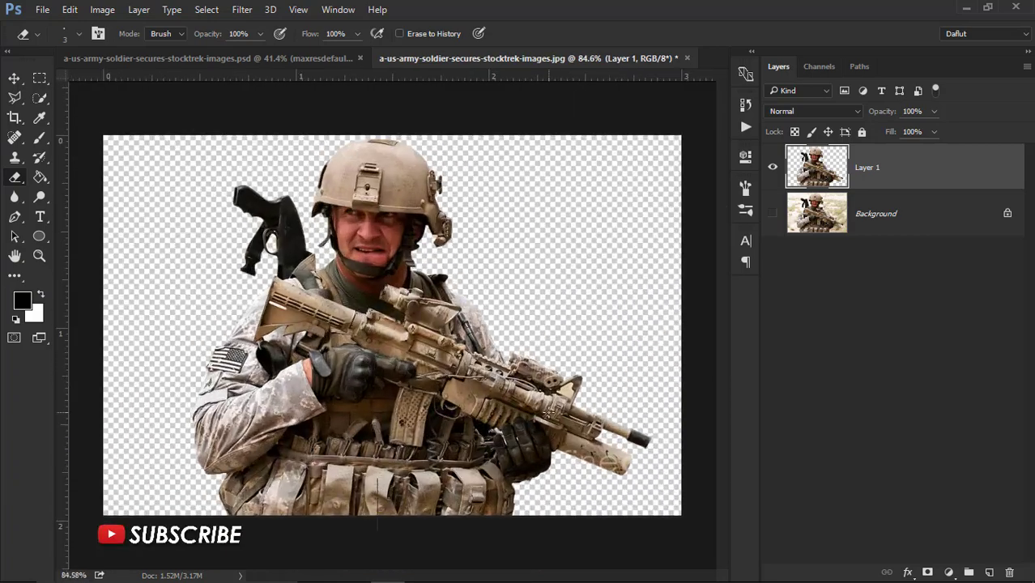
scroll(640, 405, up, 3)
scroll(639, 405, up, 5)
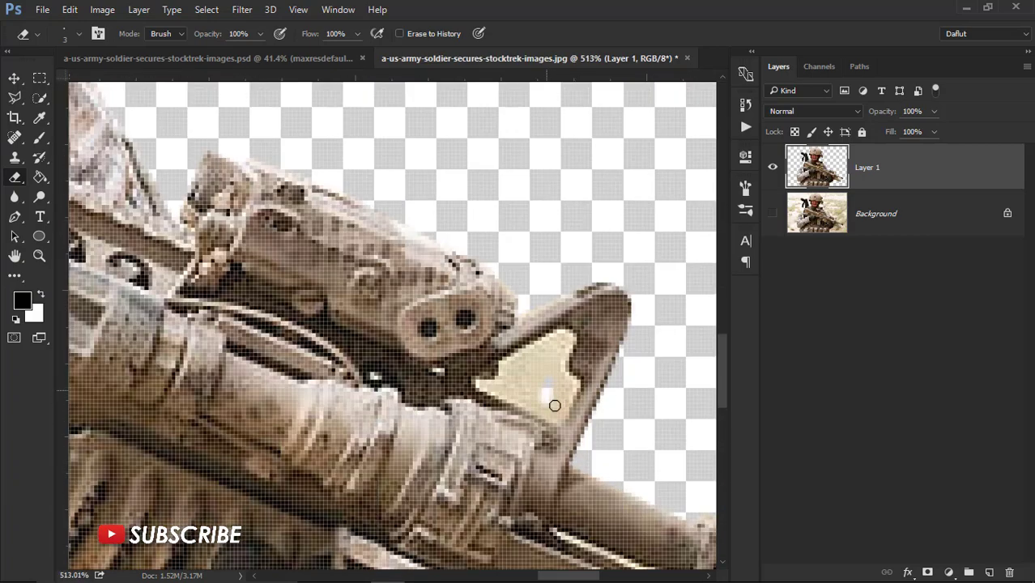
Erase the light background pixels inside the rifle's front sight
mouse_move(555, 405)
mouse_down()
mouse_move(566, 348)
mouse_move(521, 352)
mouse_up()
mouse_move(481, 385)
mouse_down()
mouse_move(528, 392)
mouse_move(537, 345)
mouse_move(547, 356)
mouse_up()
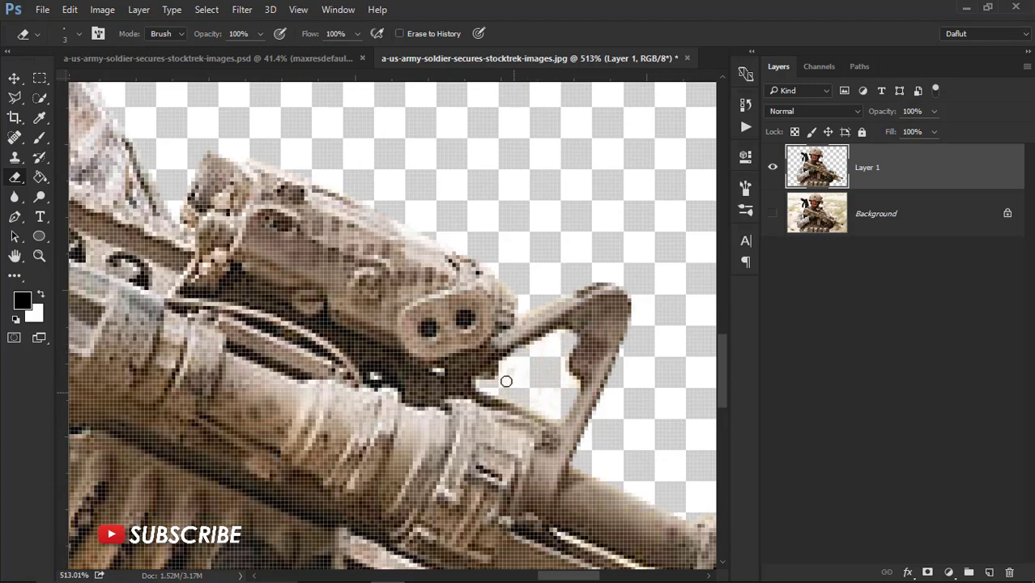
drag(725, 362, 724, 398)
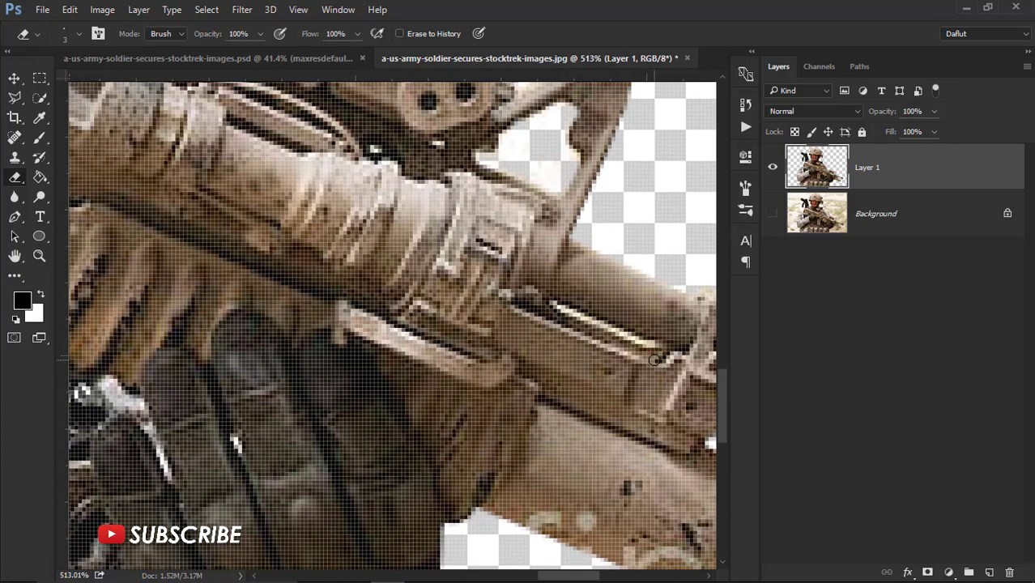
scroll(599, 324, down, 3)
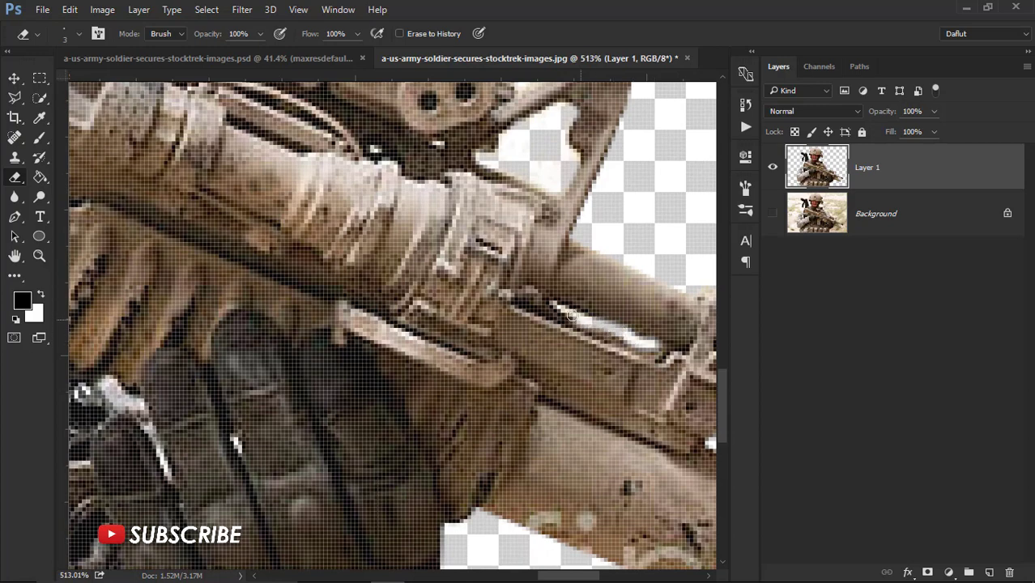
scroll(551, 308, down, 2)
scroll(545, 352, down, 3)
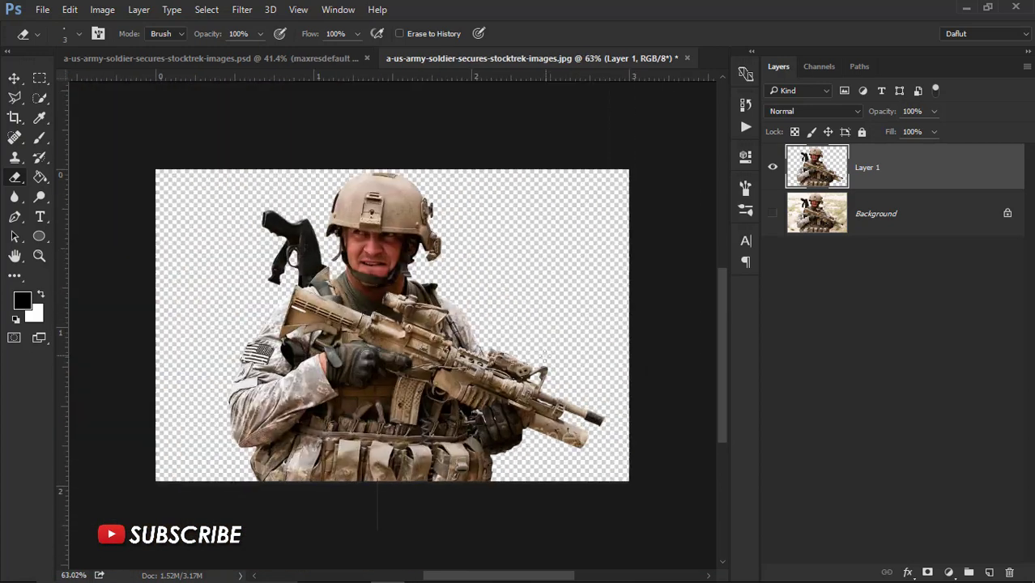
scroll(545, 352, down, 2)
scroll(545, 352, up, 2)
Switch to the Move tool and duplicate Layer 1
click(14, 78)
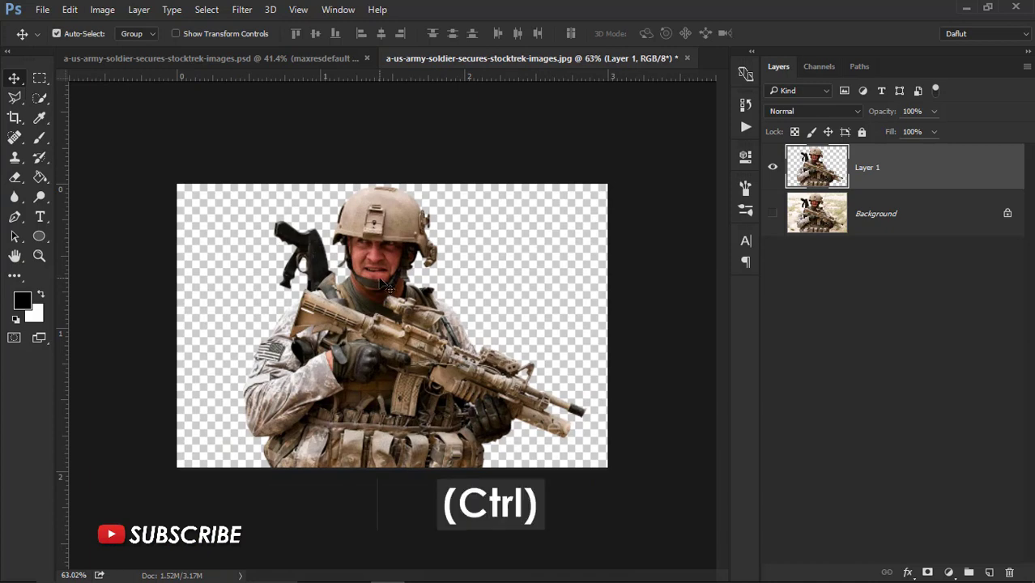
key(ctrl+j)
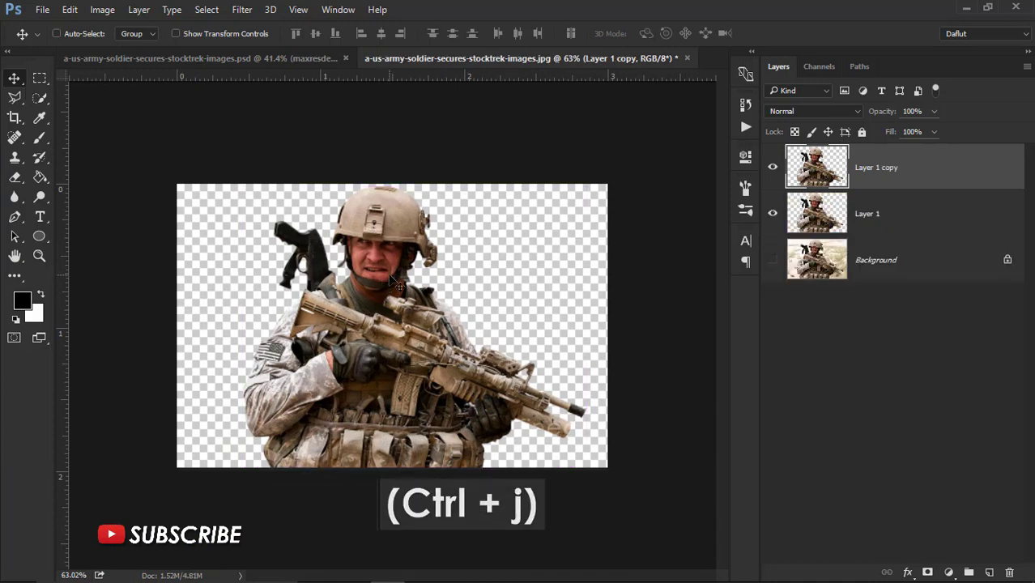
scroll(363, 285, up, 2)
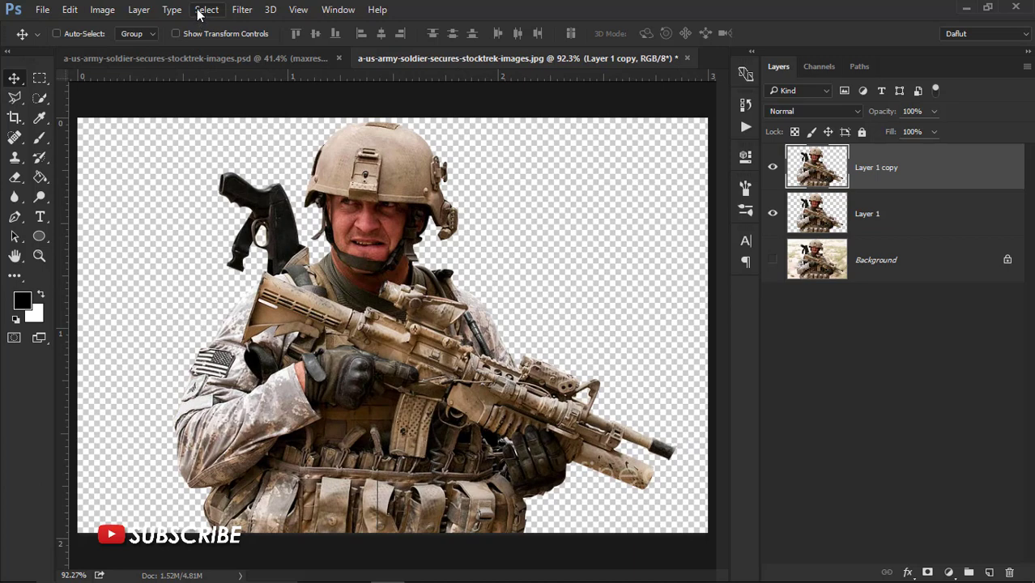
Apply a High Pass filter with radius about 9.4 to the copy
click(242, 9)
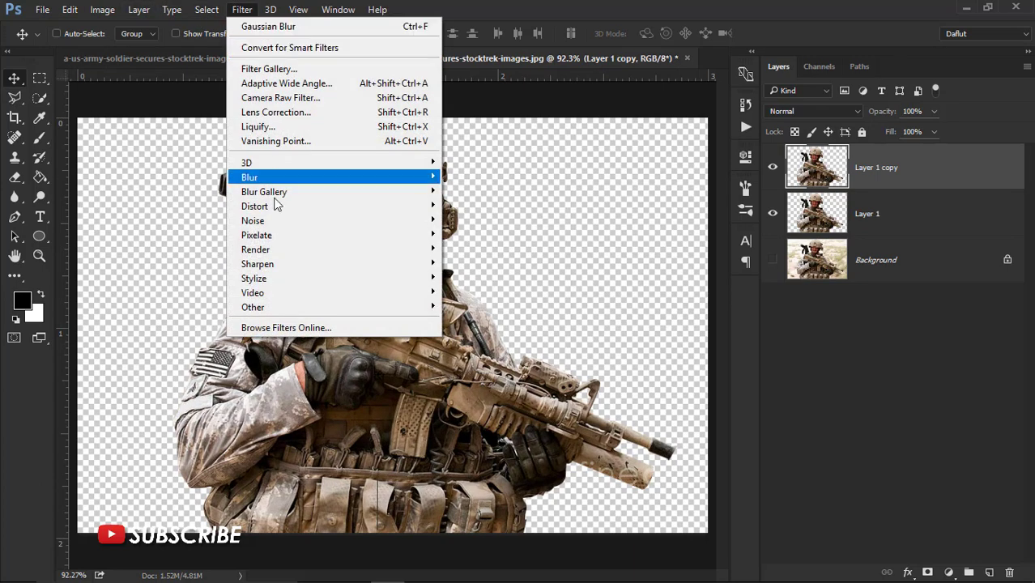
mouse_move(335, 307)
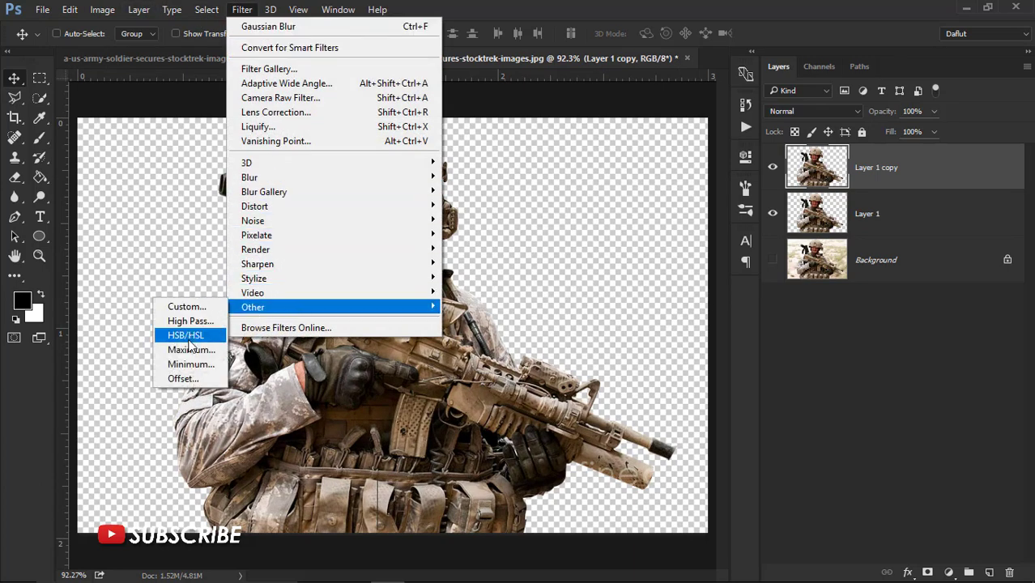
click(190, 322)
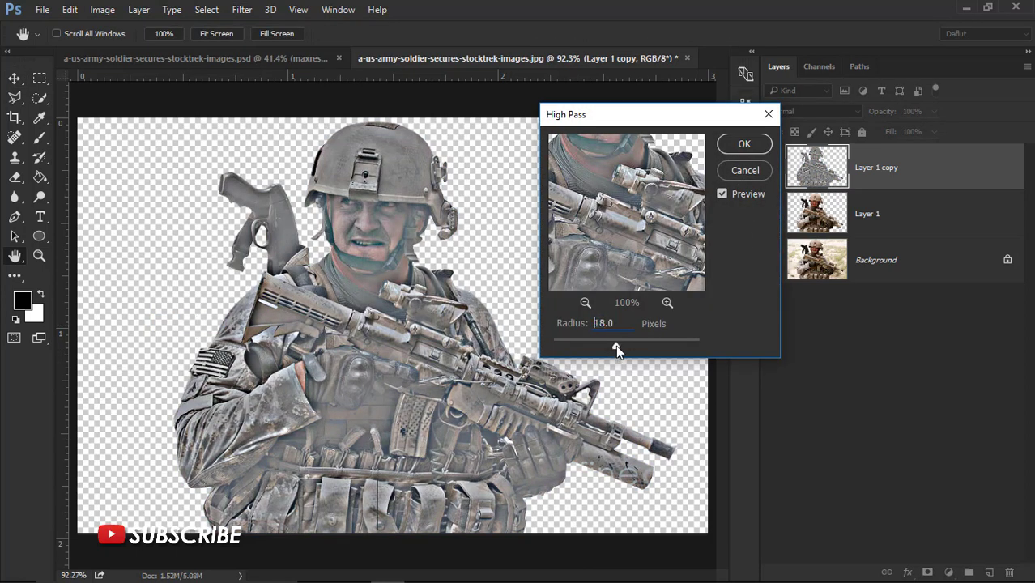
drag(616, 347, 609, 346)
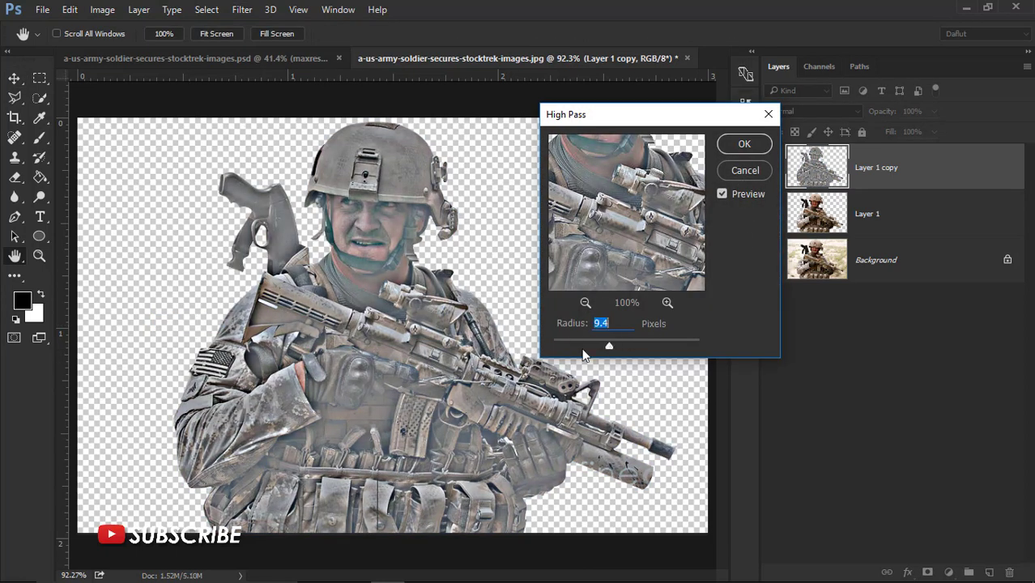
click(743, 146)
scroll(389, 285, up, 2)
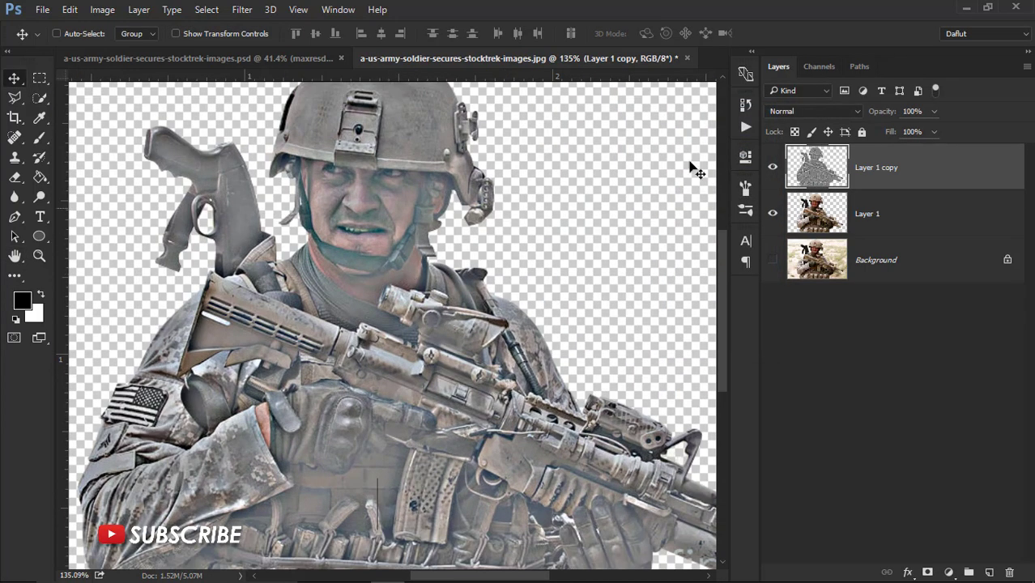
Set the copy's blend mode to Overlay and toggle its visibility to compare
click(786, 114)
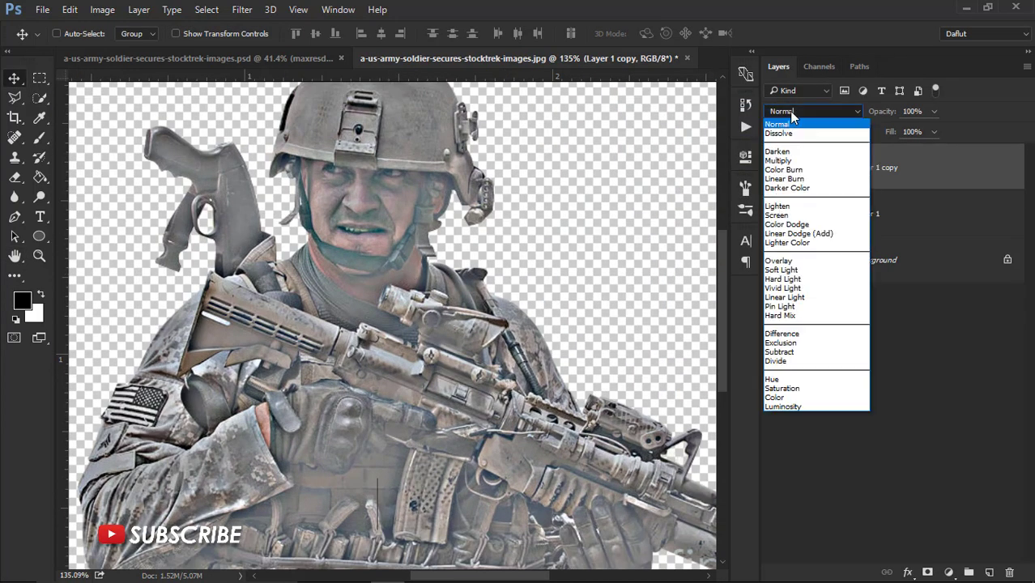
click(777, 261)
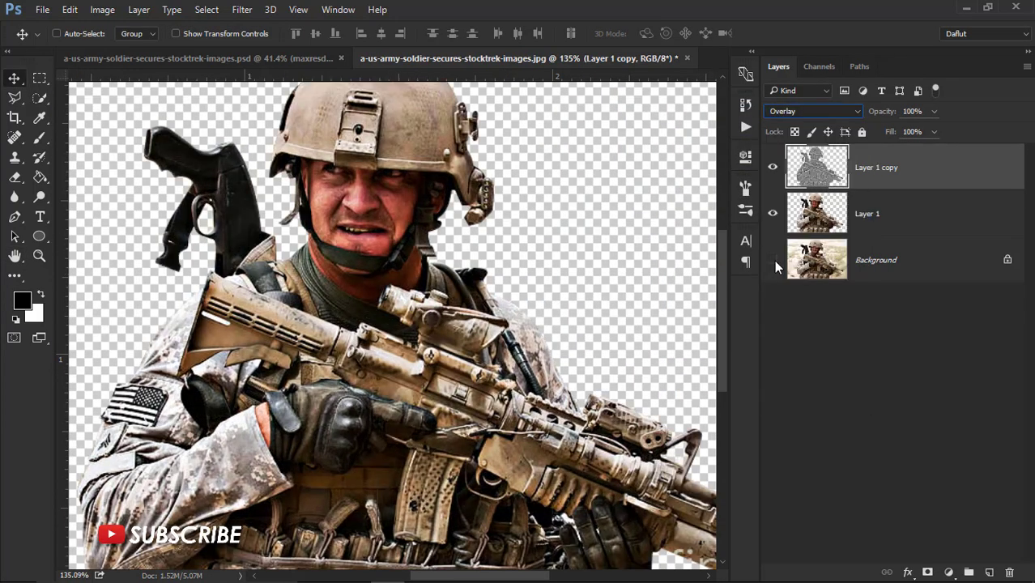
click(773, 167)
click(774, 168)
scroll(481, 230, down, 2)
scroll(481, 230, down, 2)
scroll(480, 230, up, 2)
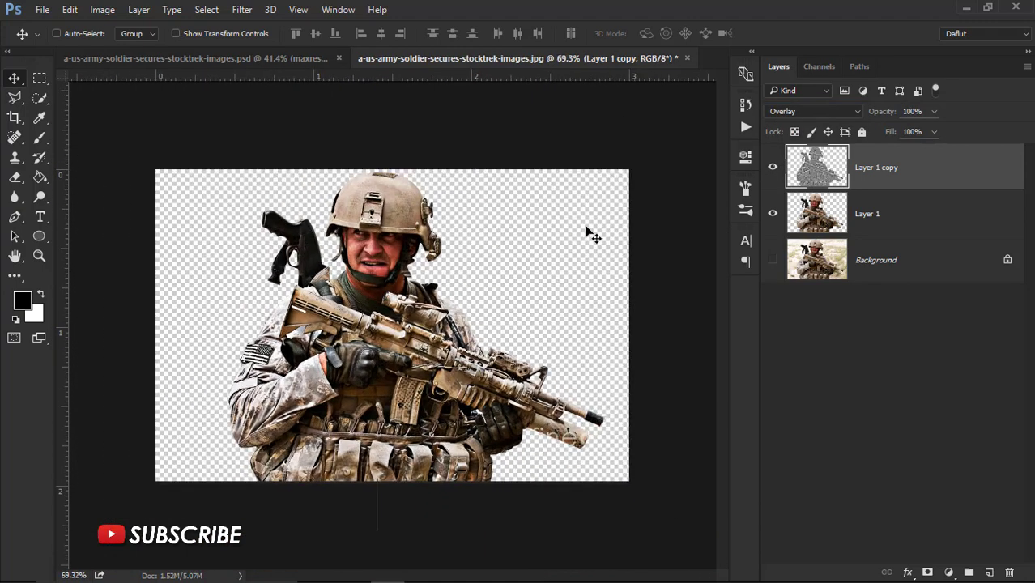
Merge the two soldier layers into one and toggle visibility to compare with the background
ctrl+click(896, 213)
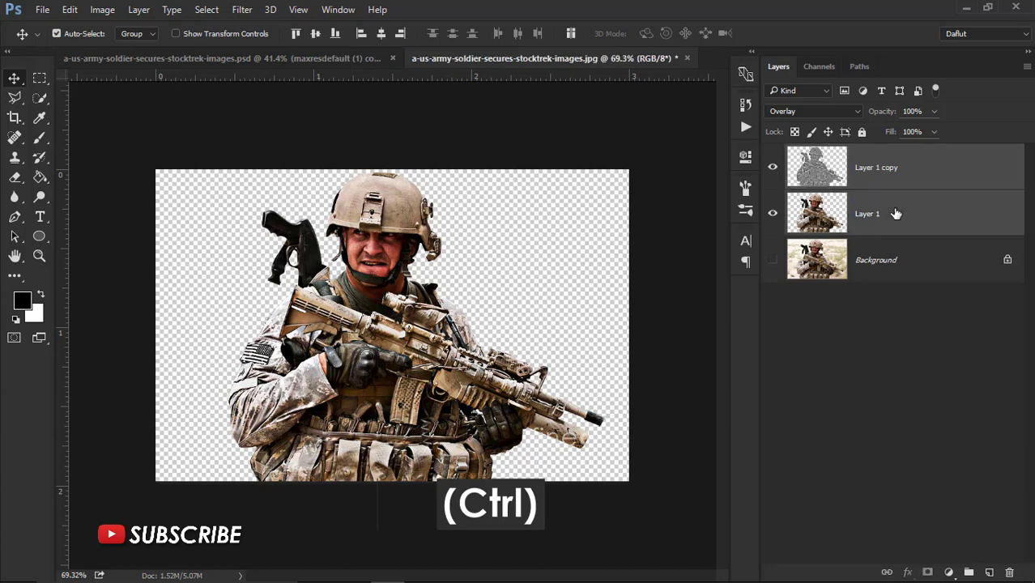
key(ctrl+e)
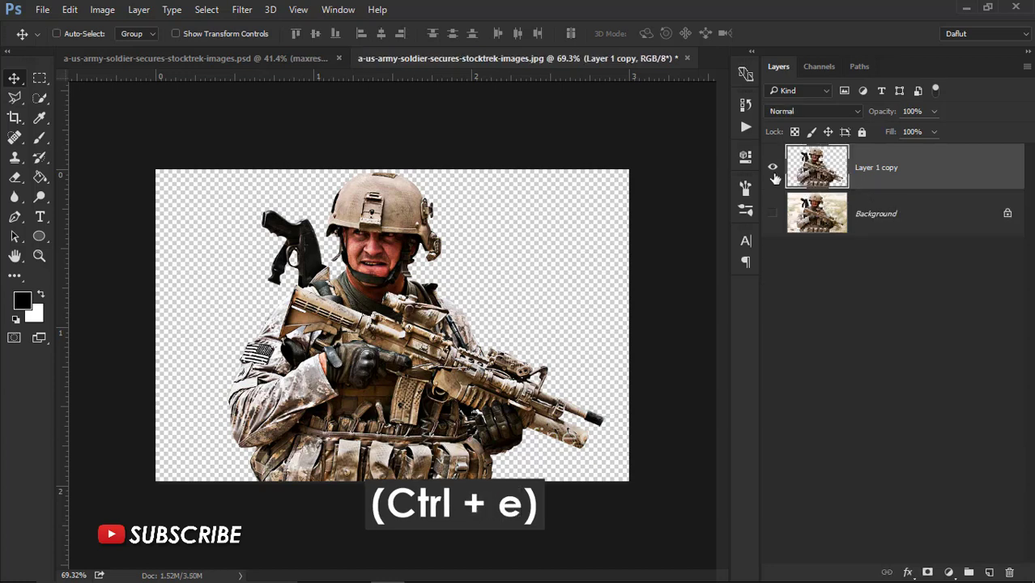
click(772, 166)
click(772, 167)
click(773, 213)
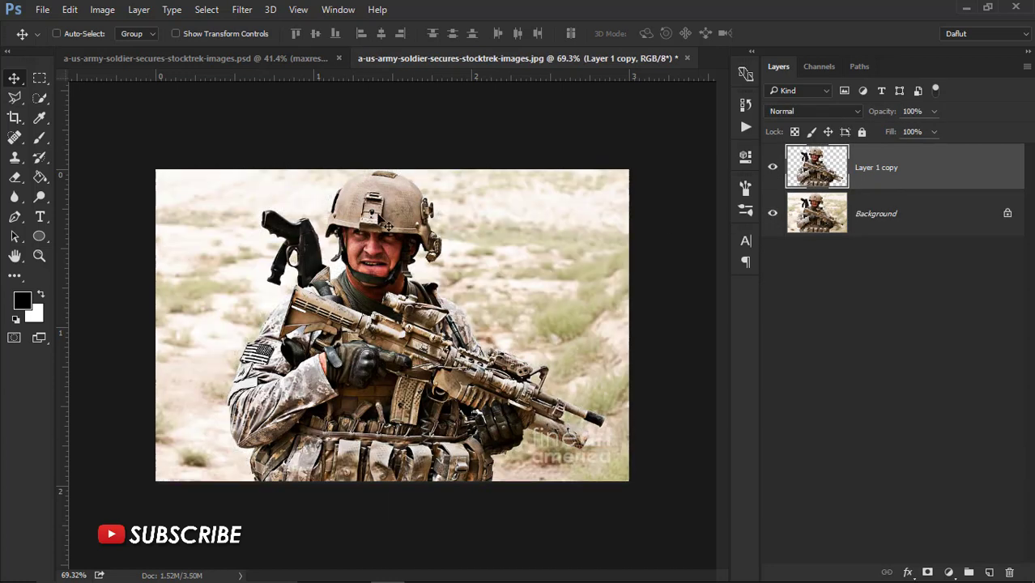
scroll(387, 227, up, 2)
click(774, 167)
click(774, 167)
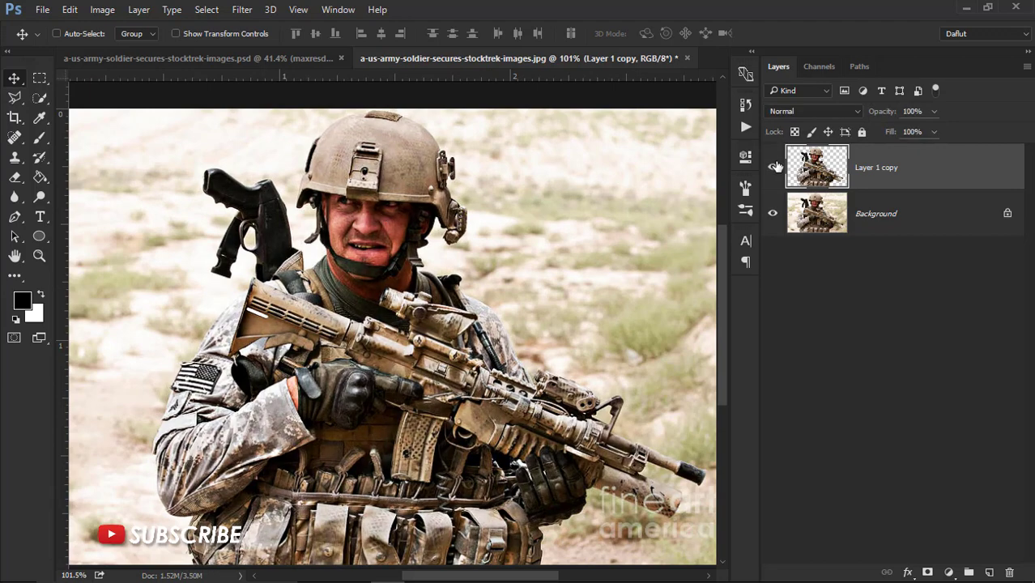
Hide the Background photo and add a black (000000) Solid Color fill layer beneath the soldier
click(776, 213)
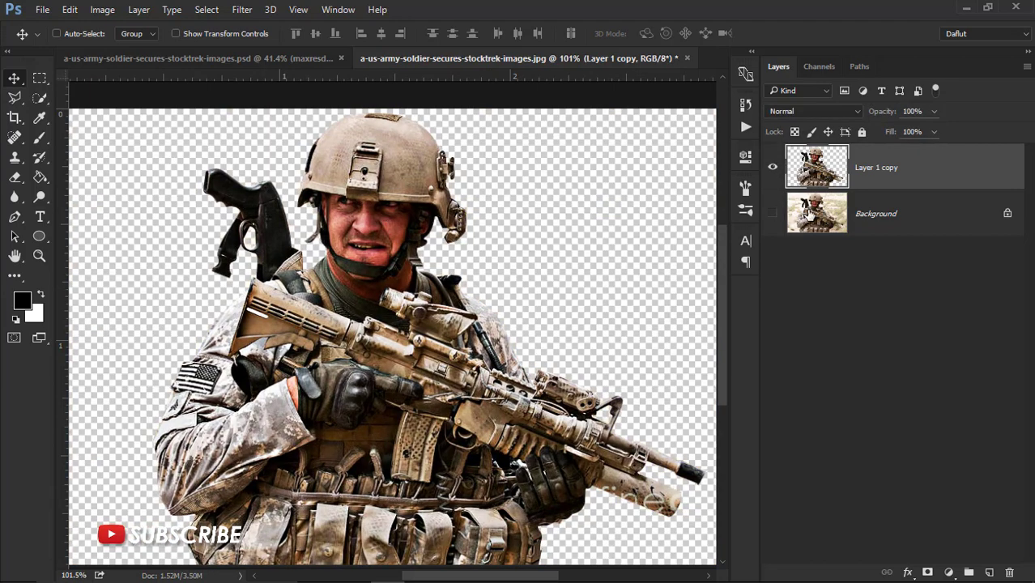
click(902, 222)
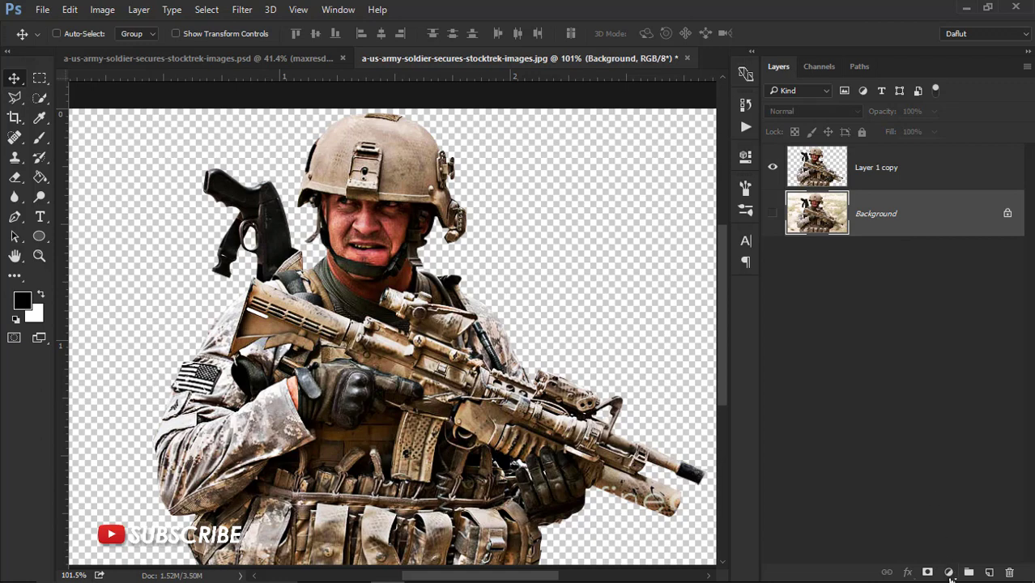
click(949, 574)
click(905, 250)
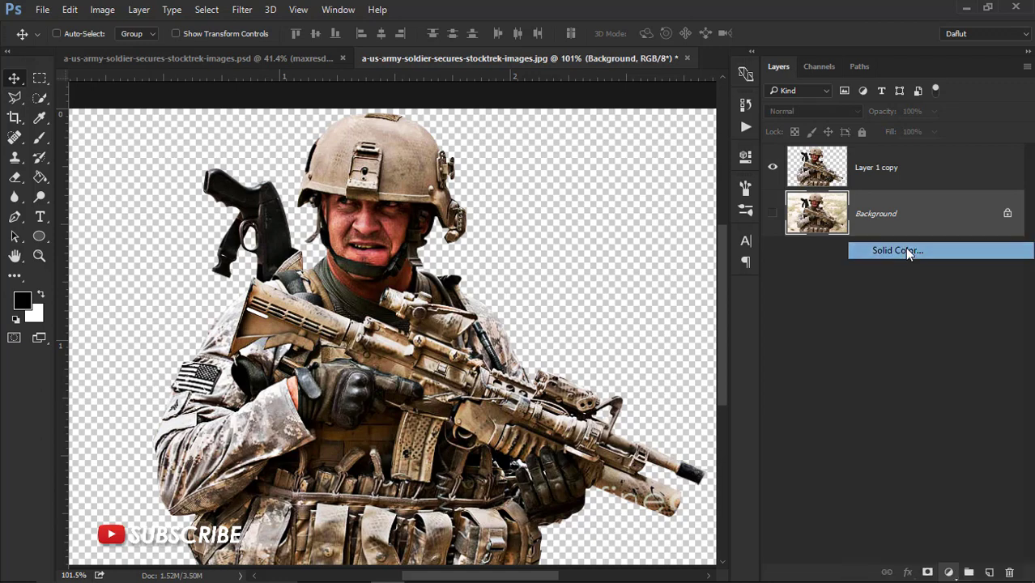
click(773, 354)
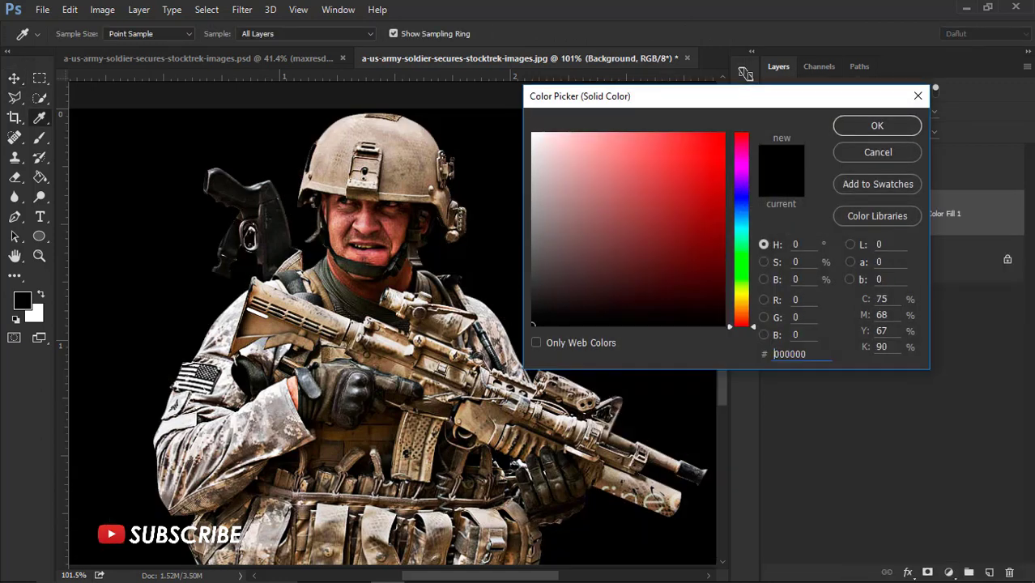
click(860, 127)
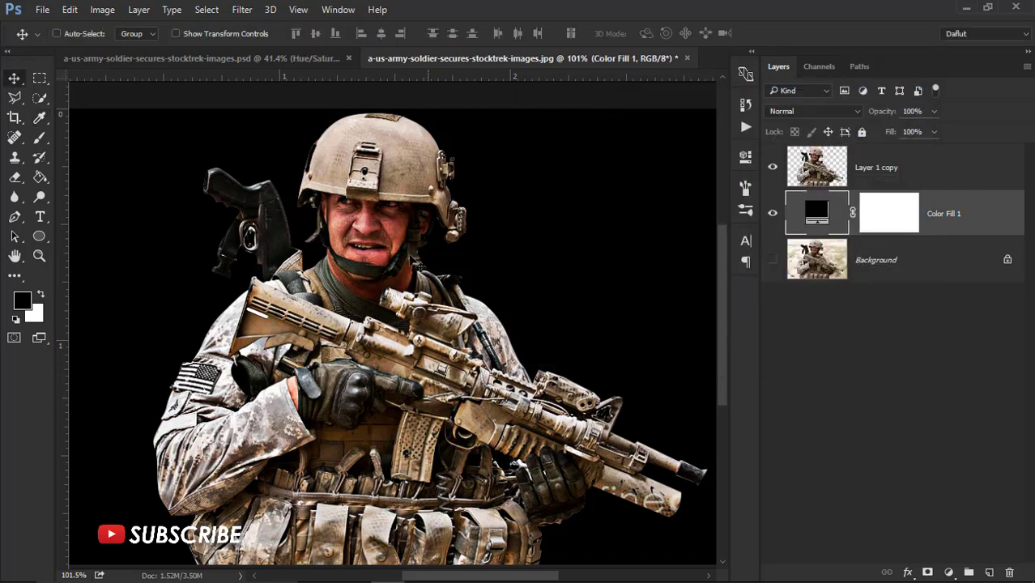
scroll(417, 267, down, 3)
scroll(417, 267, down, 1)
scroll(454, 227, up, 2)
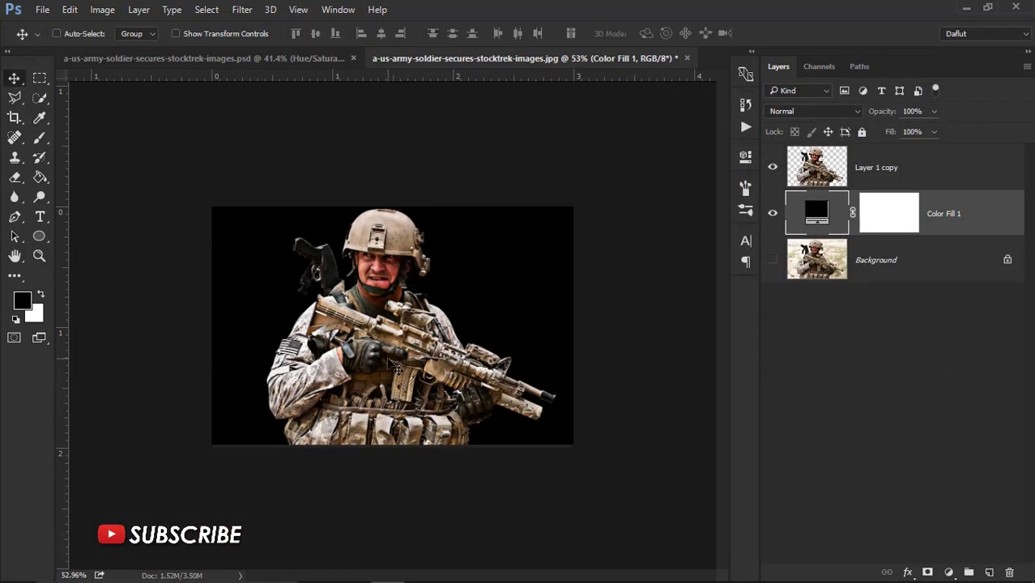
Crop to a wide, shorter banner, extending black on both sides and trimming top and bottom
click(17, 118)
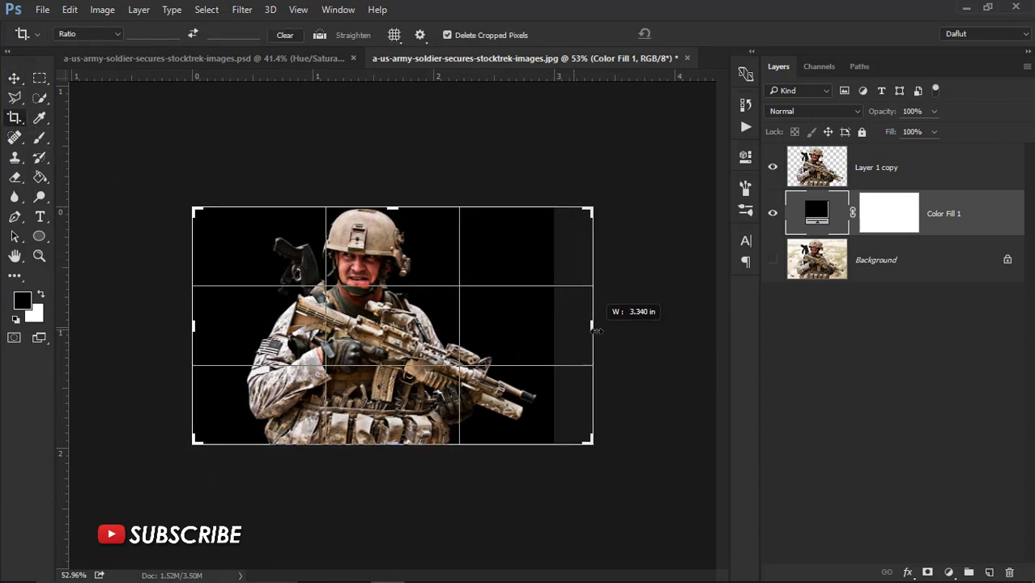
drag(579, 340, 606, 325)
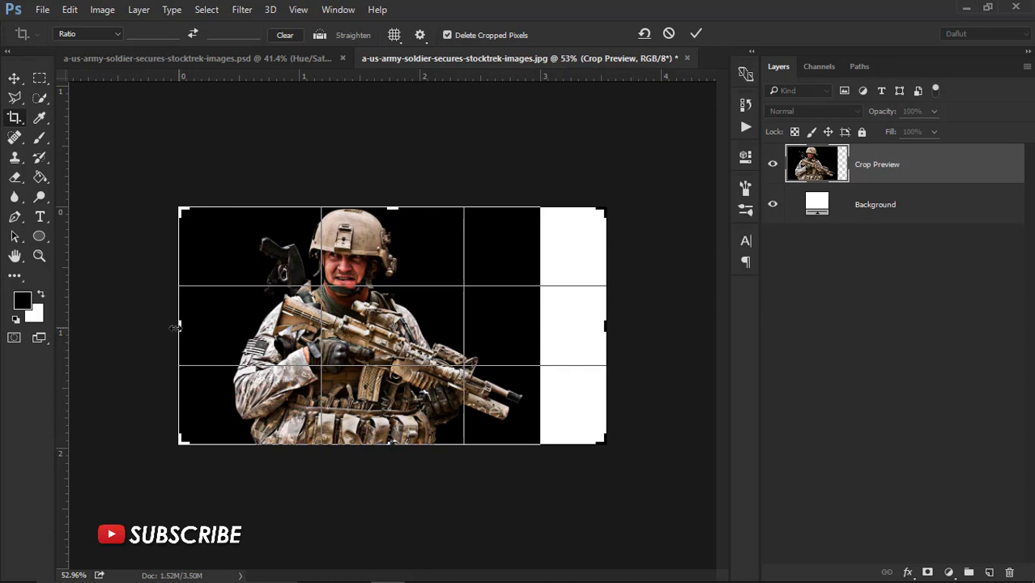
mouse_move(175, 327)
mouse_down()
mouse_move(131, 320)
mouse_move(157, 324)
mouse_up()
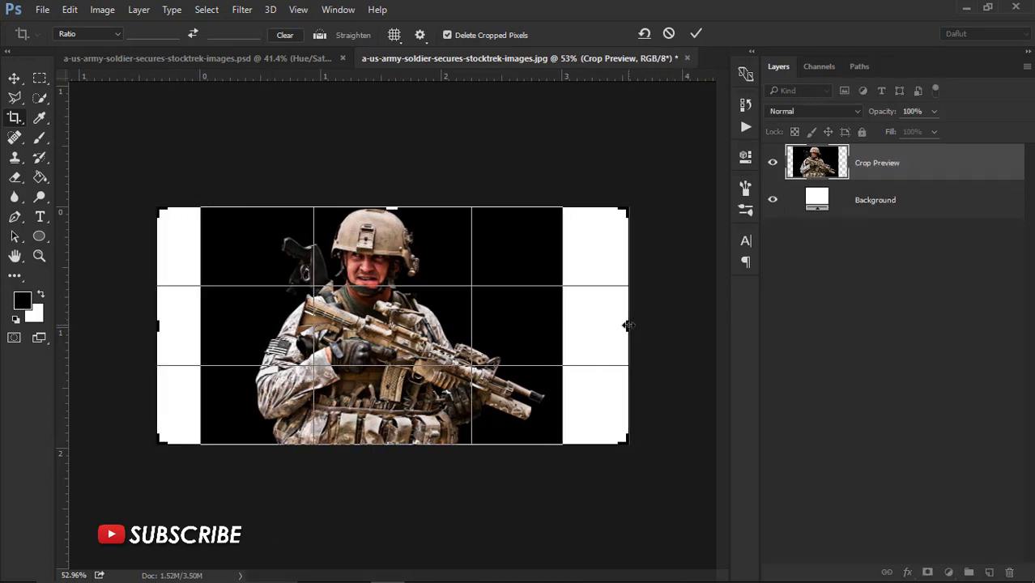
drag(627, 324, 580, 320)
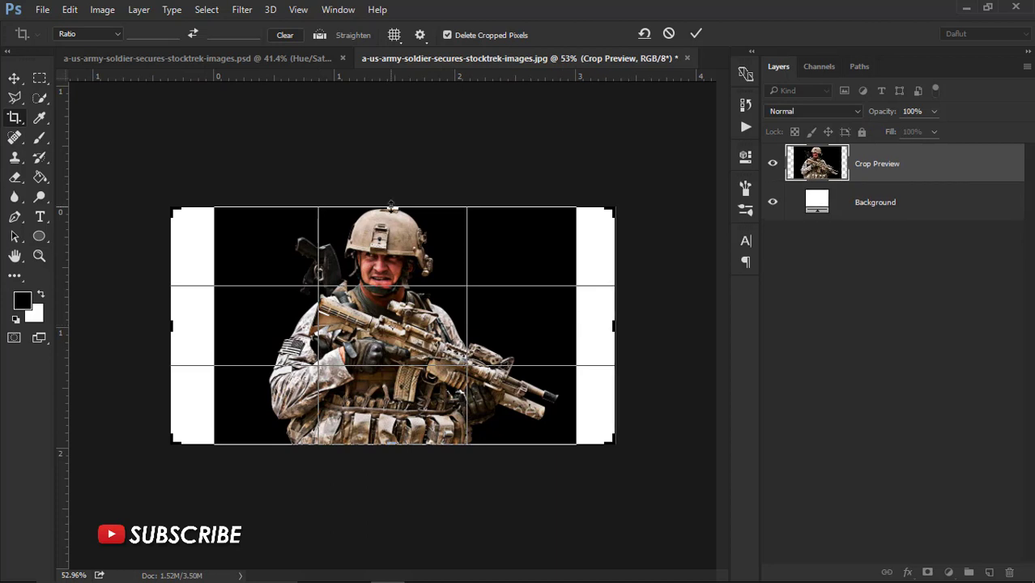
drag(391, 207, 392, 213)
drag(393, 211, 393, 212)
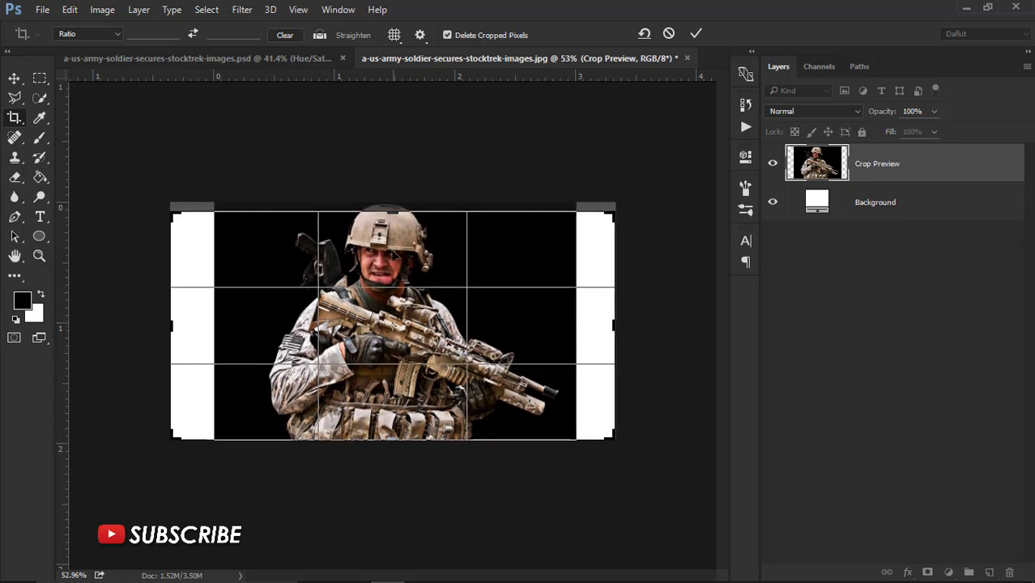
drag(386, 439, 391, 421)
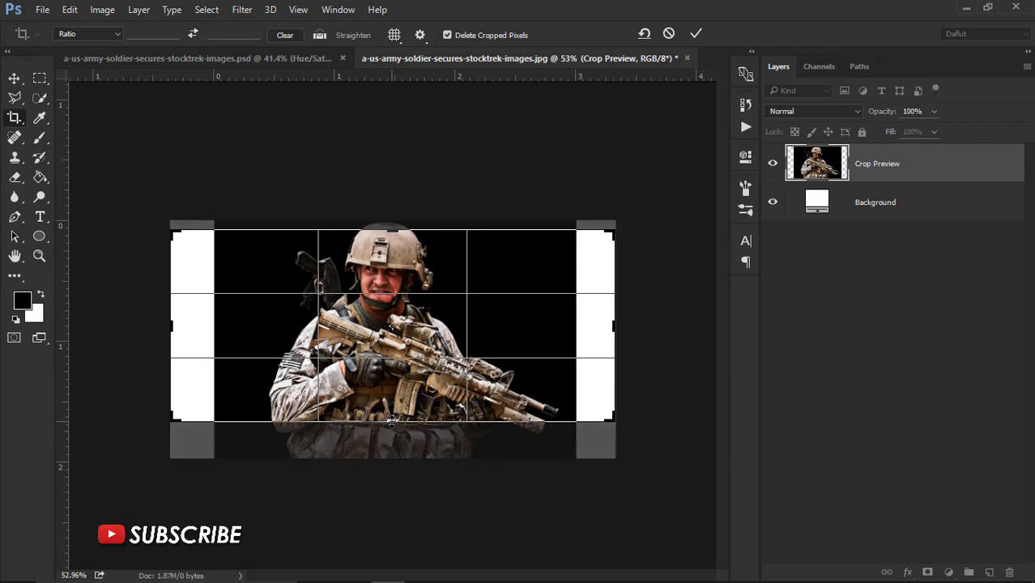
scroll(393, 397, up, 2)
scroll(393, 398, down, 1)
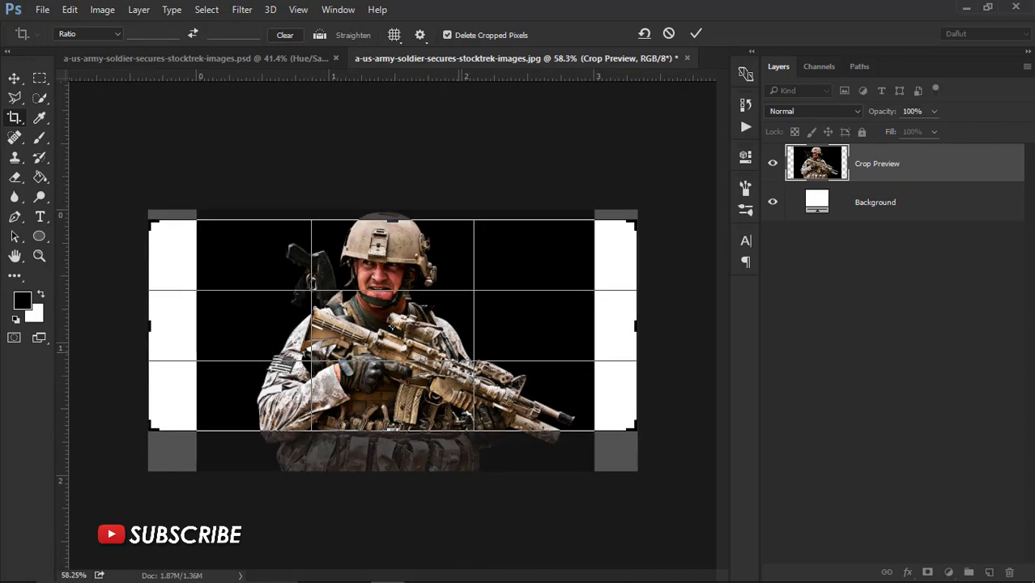
key(Return)
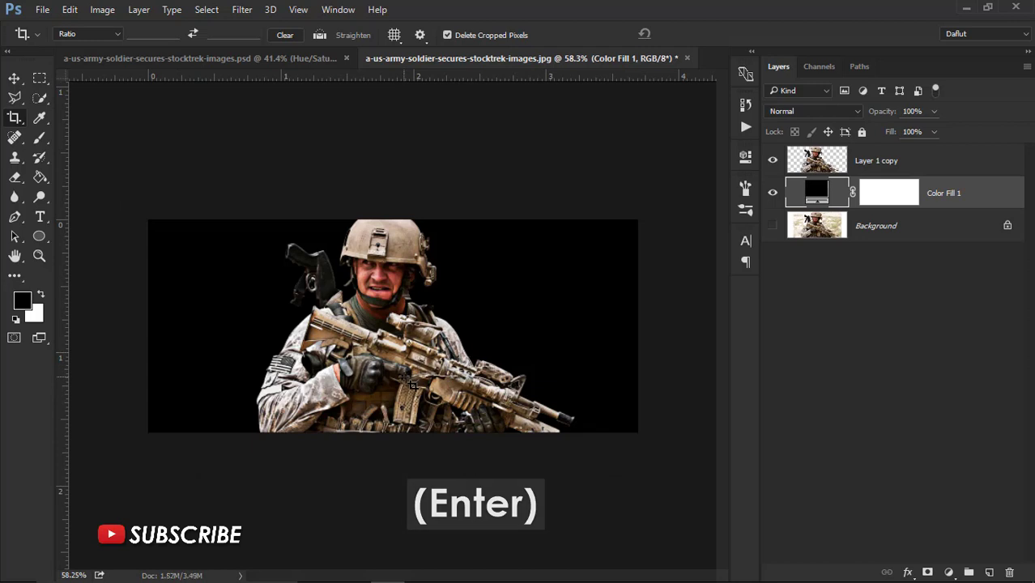
click(13, 78)
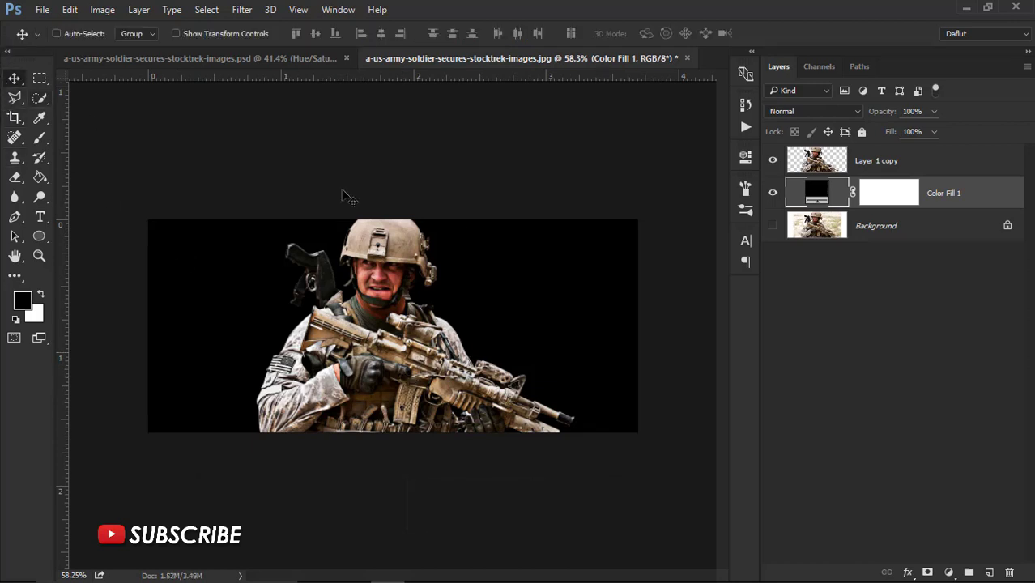
Add a new layer clipped to Layer 1 copy and choose a soft round 199 px brush
click(906, 166)
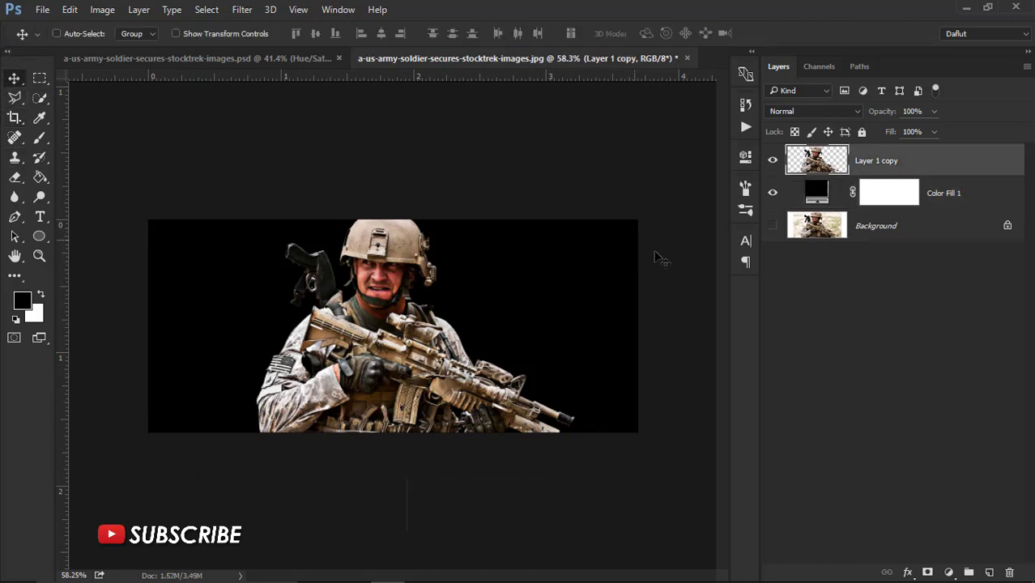
click(991, 572)
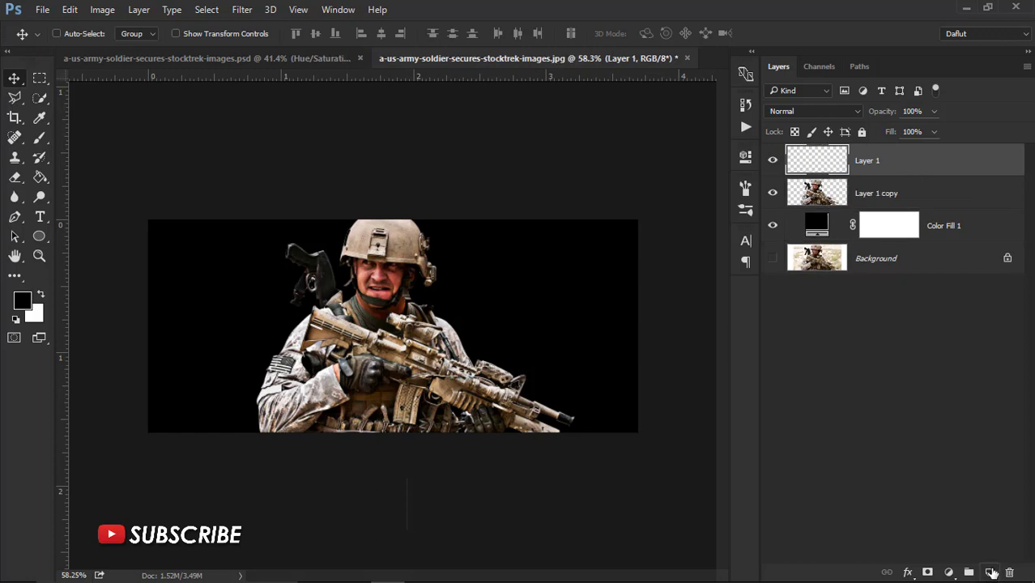
click(1027, 68)
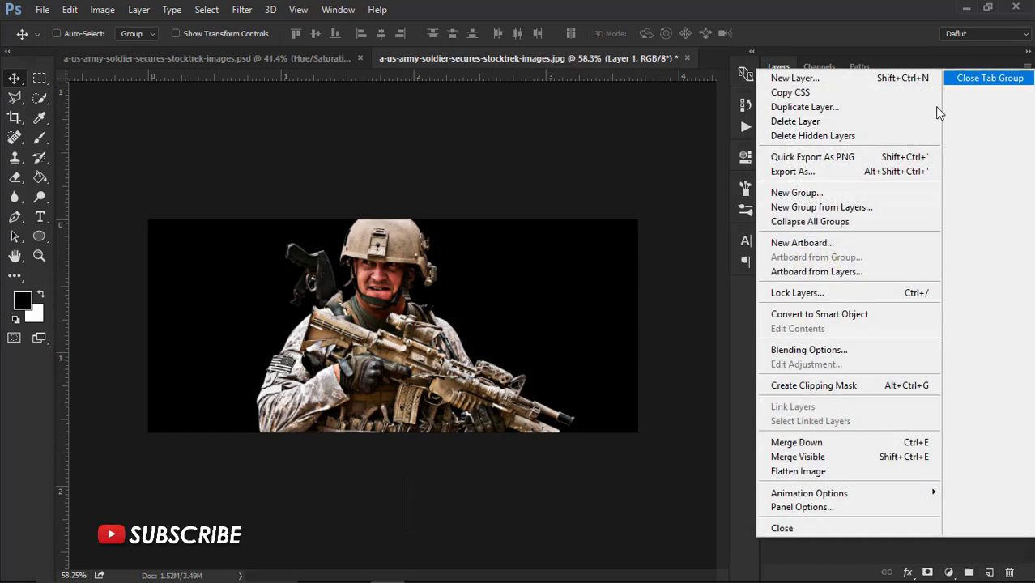
click(807, 386)
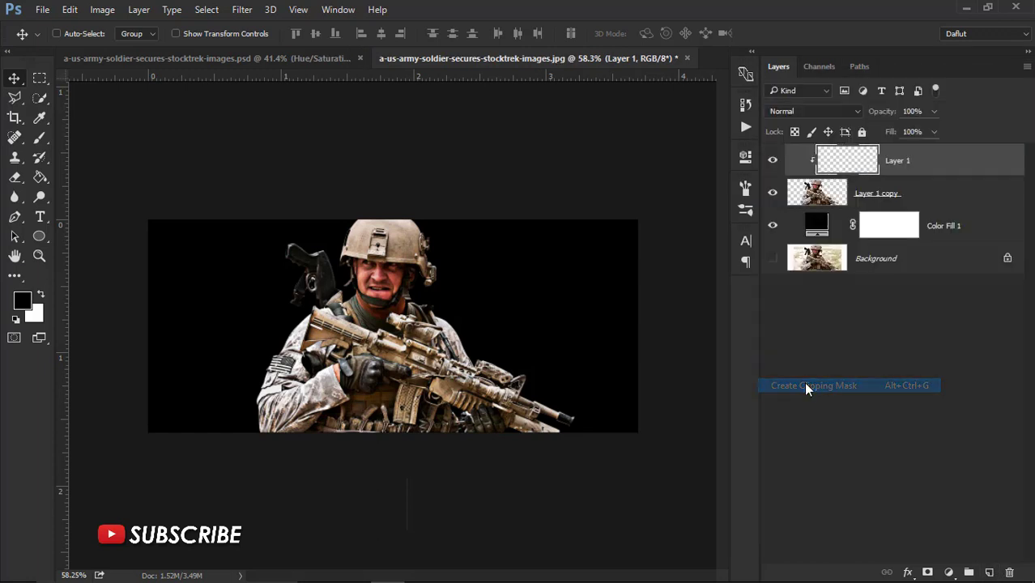
scroll(375, 326, up, 3)
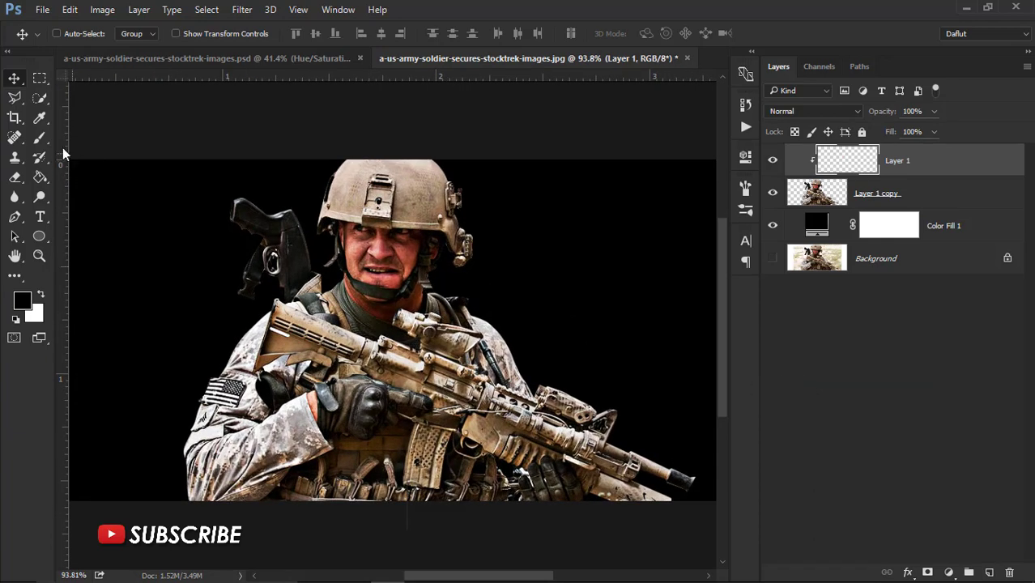
click(39, 137)
right_click(385, 255)
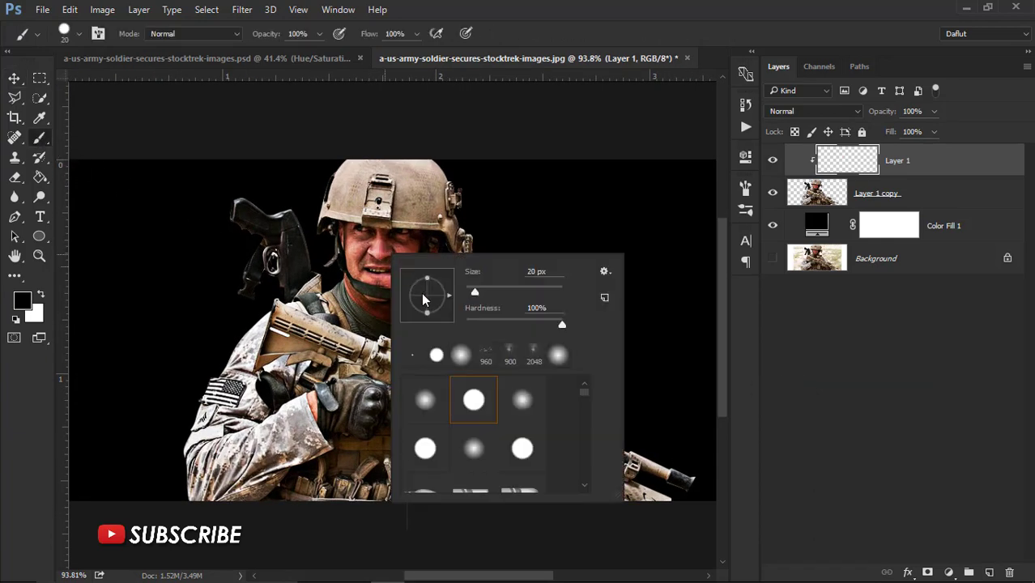
click(519, 400)
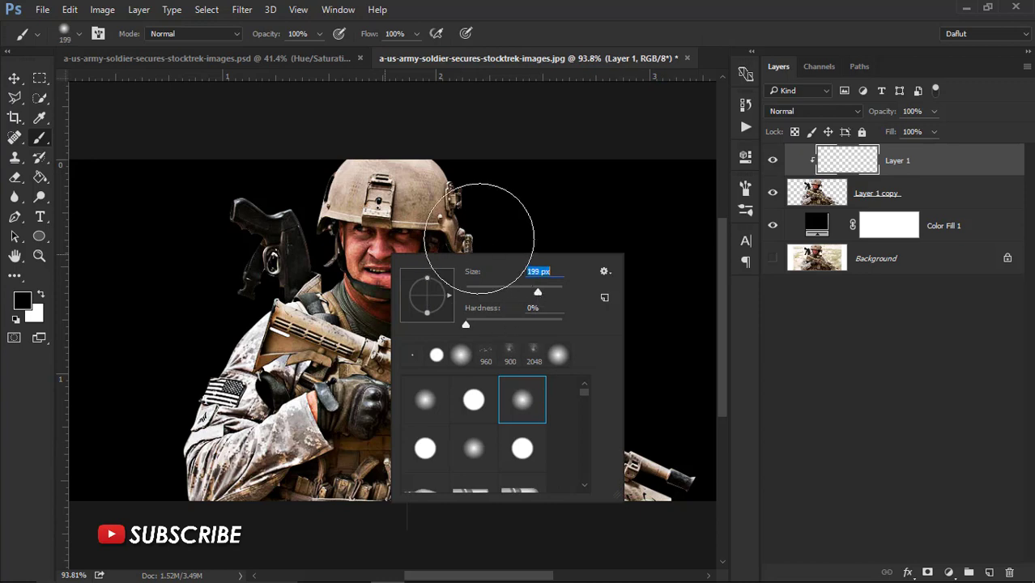
key(Return)
Paint black shadows over the helmet, left arm, shoulders and lower torso
mouse_move(504, 148)
mouse_down()
mouse_move(514, 275)
mouse_move(481, 277)
mouse_up()
scroll(444, 480, down, 1)
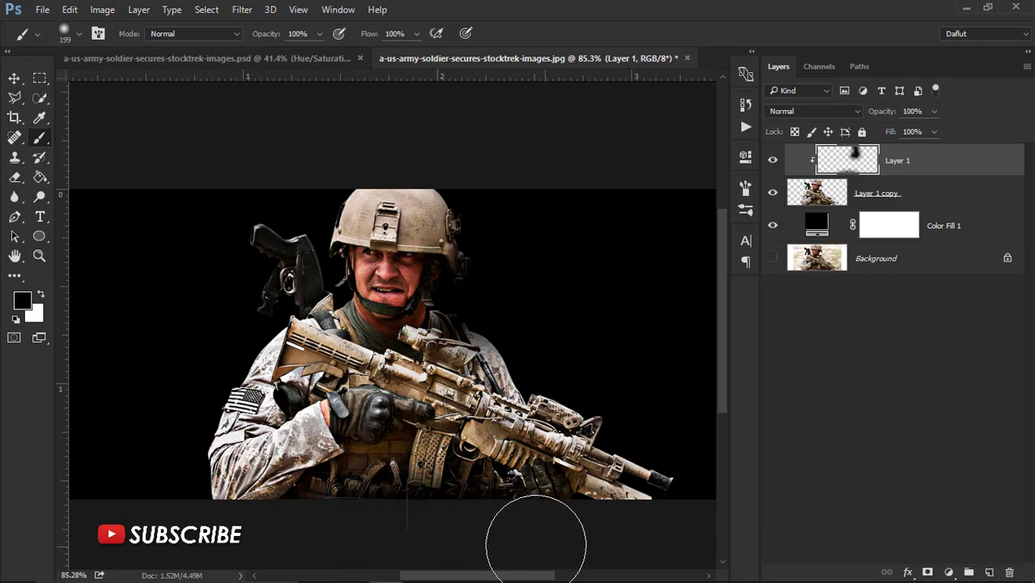
scroll(375, 465, up, 1)
drag(292, 490, 208, 537)
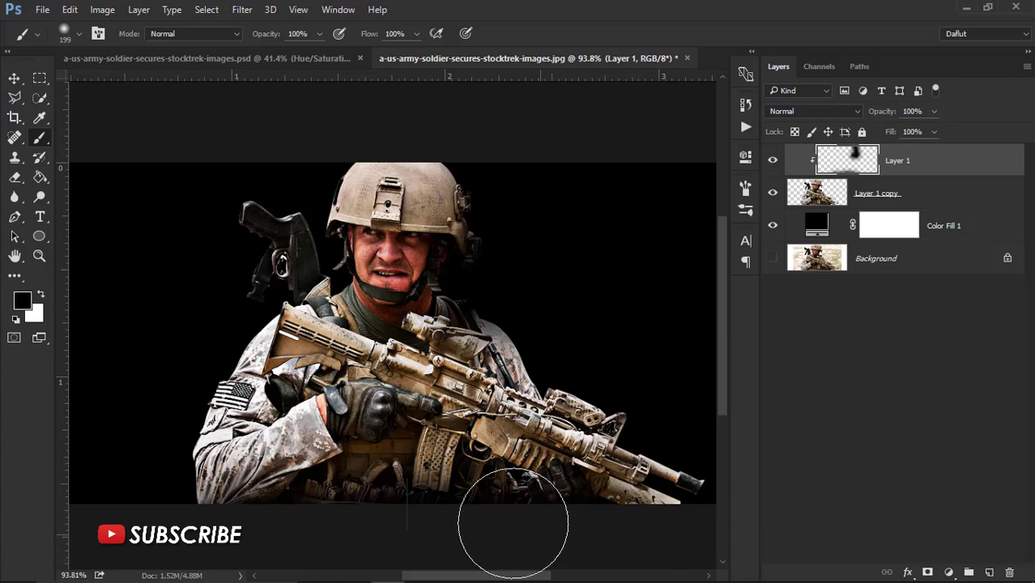
drag(402, 458, 383, 451)
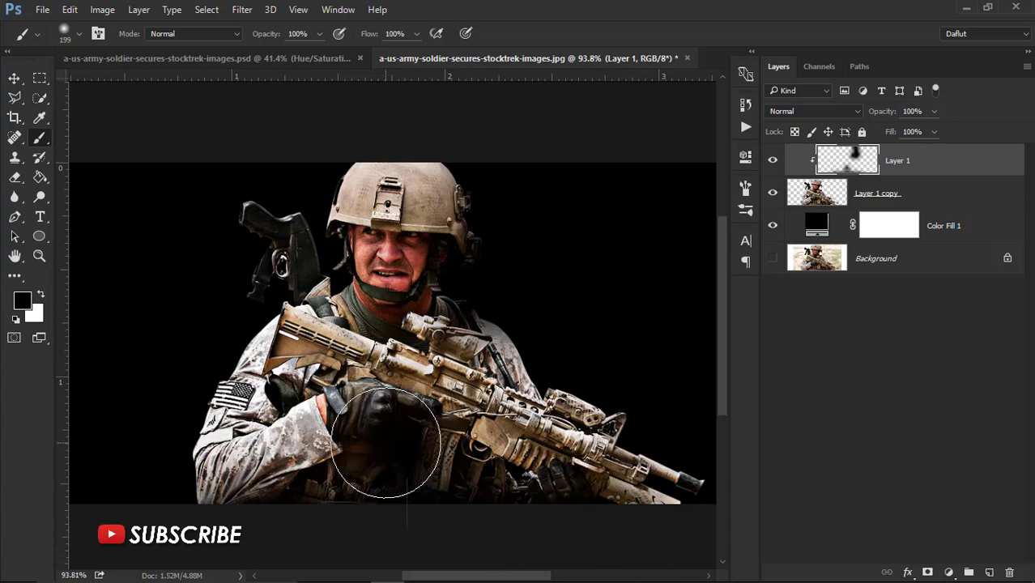
key(ctrl+z)
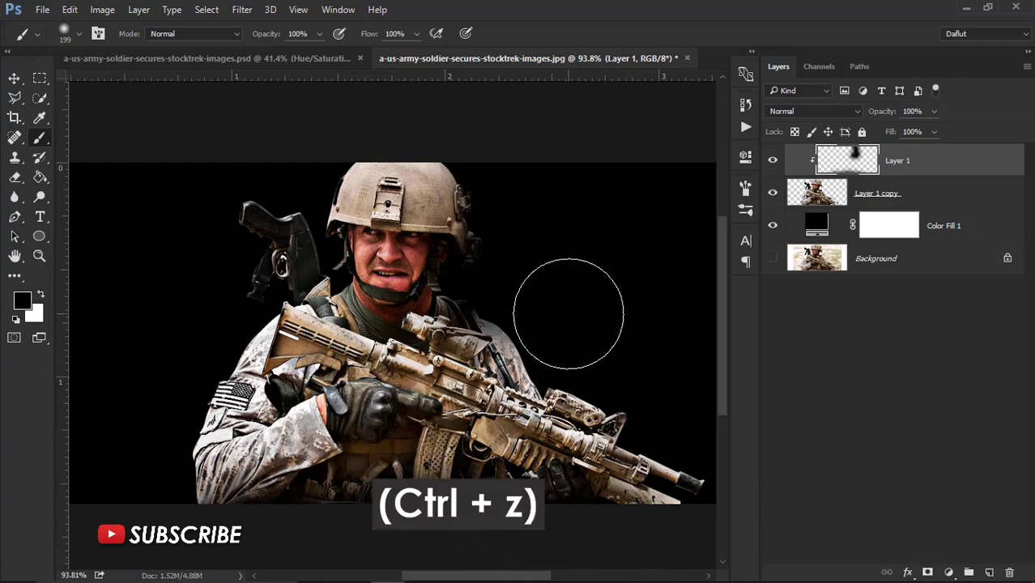
mouse_move(554, 339)
mouse_down()
mouse_move(482, 308)
mouse_move(381, 302)
mouse_up()
scroll(483, 308, up, 1)
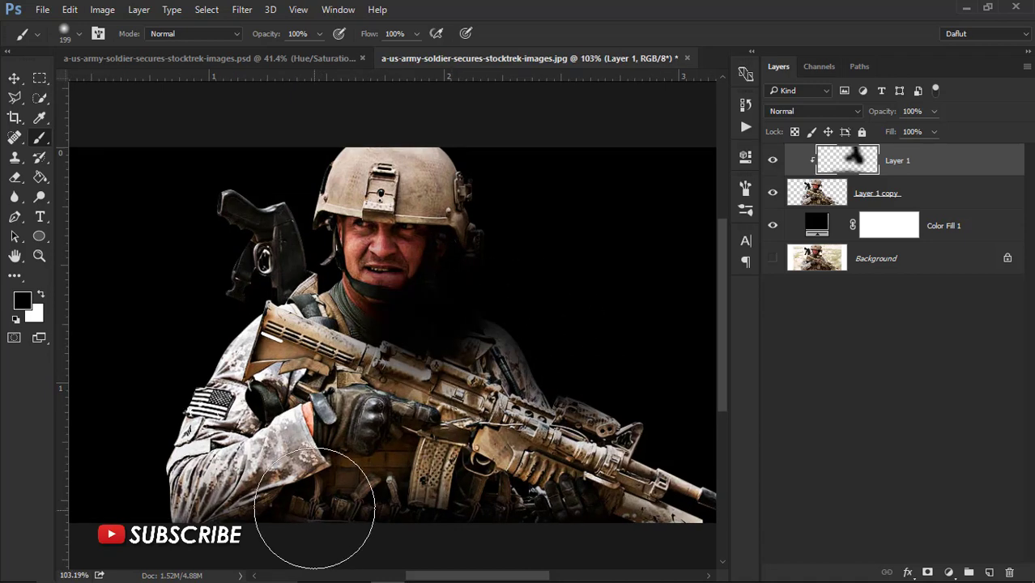
drag(317, 513, 637, 559)
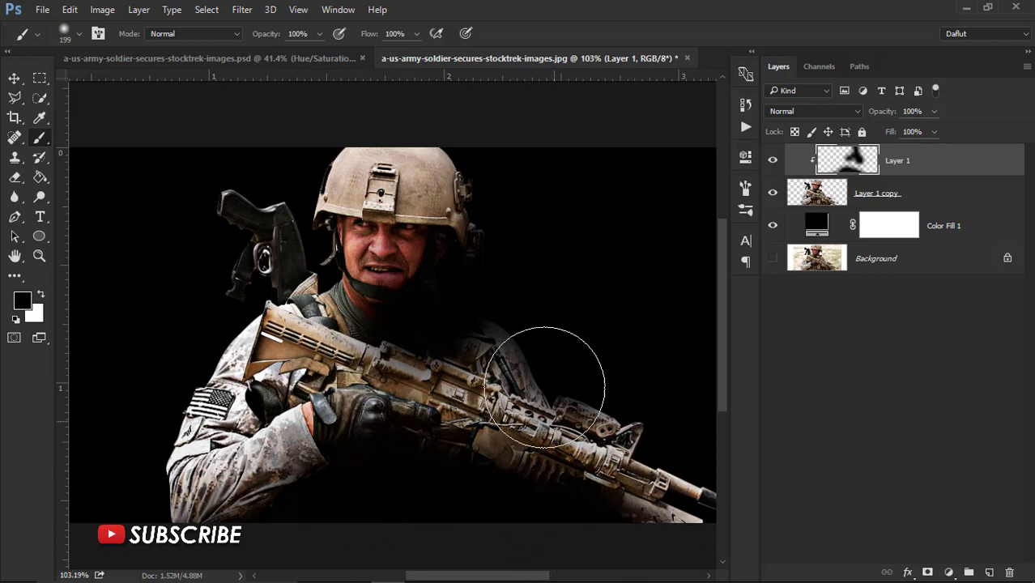
drag(500, 356, 497, 301)
mouse_move(503, 227)
mouse_down()
mouse_move(444, 104)
mouse_move(507, 273)
mouse_up()
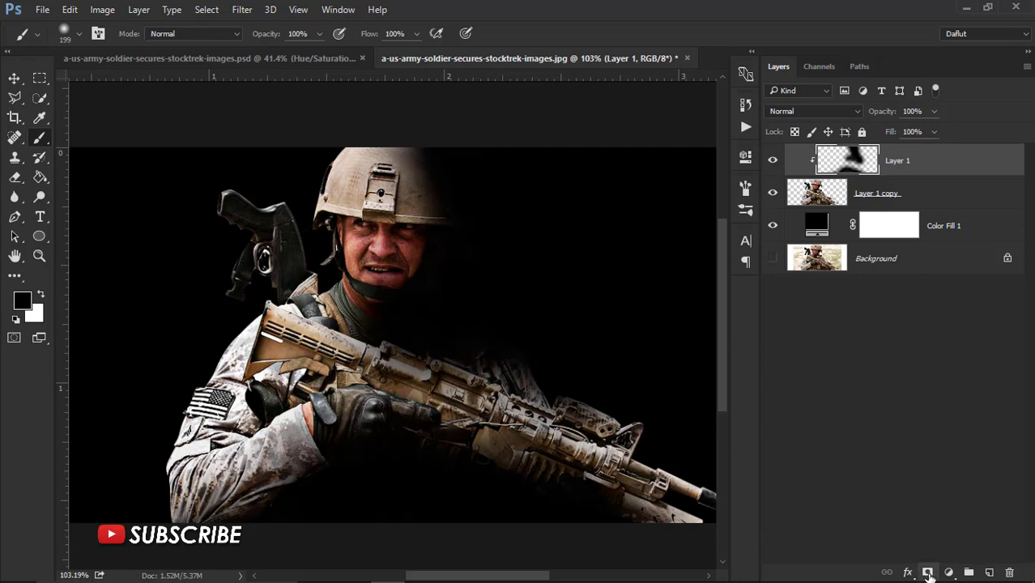
Add a layer mask to Layer 1 and set the brush to black, 37% opacity, 43% flow
click(929, 573)
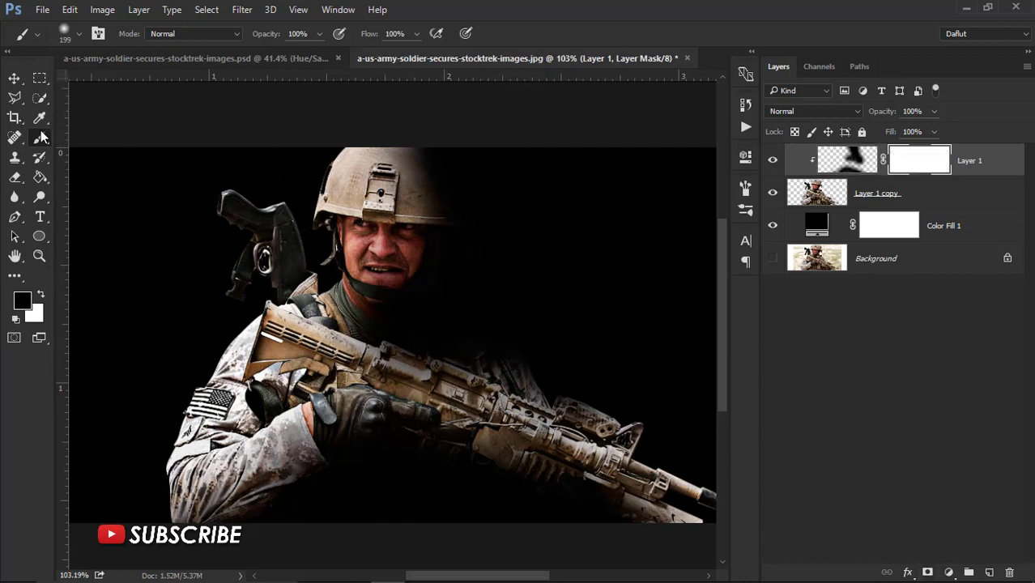
click(29, 303)
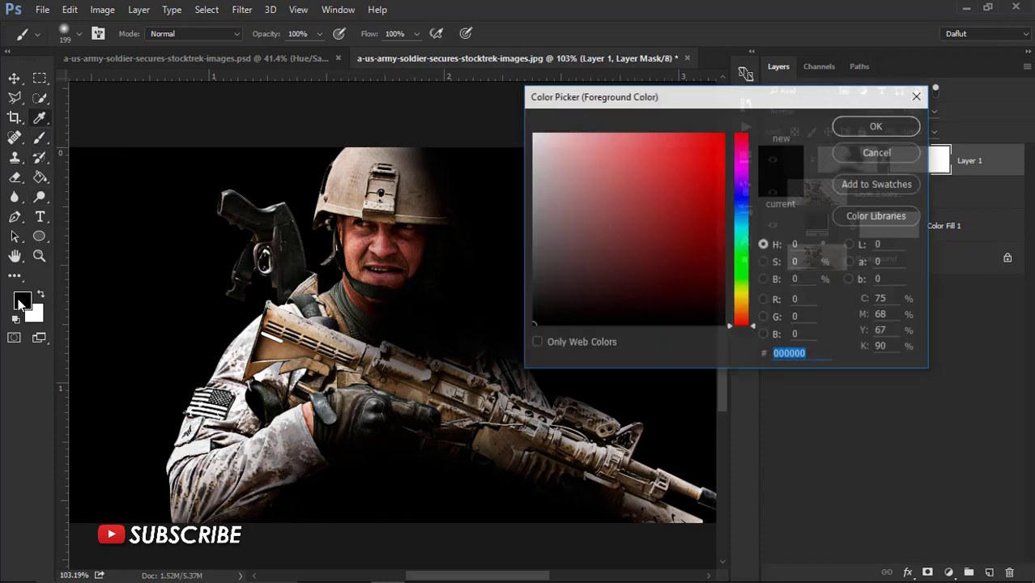
click(882, 128)
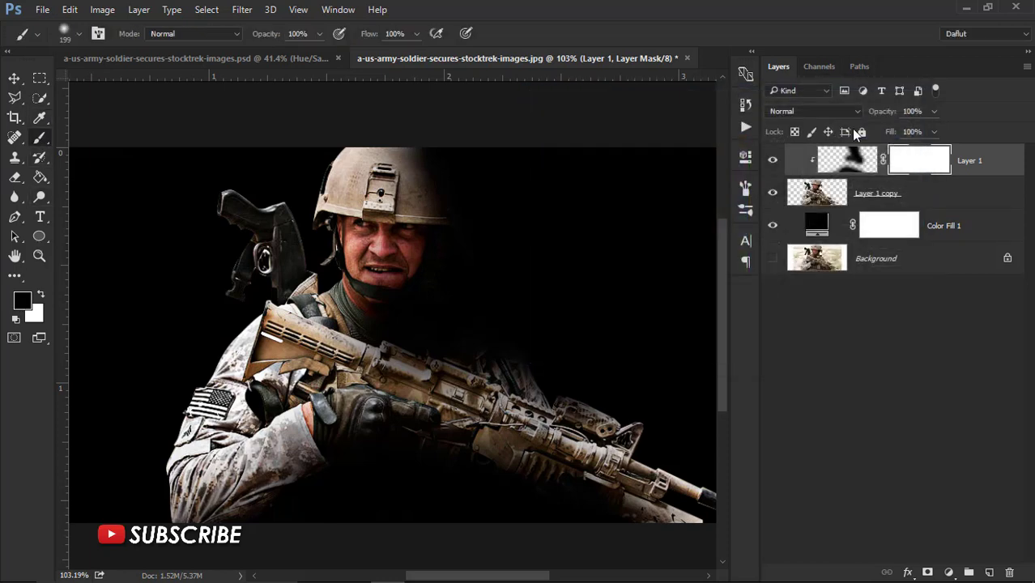
scroll(443, 133, up, 1)
scroll(413, 147, up, 1)
click(320, 35)
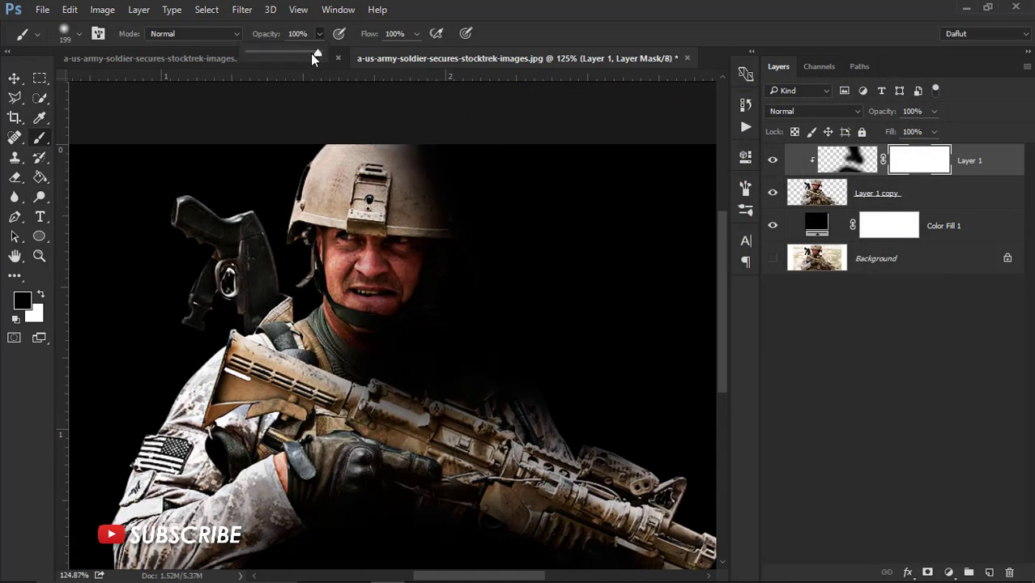
click(415, 35)
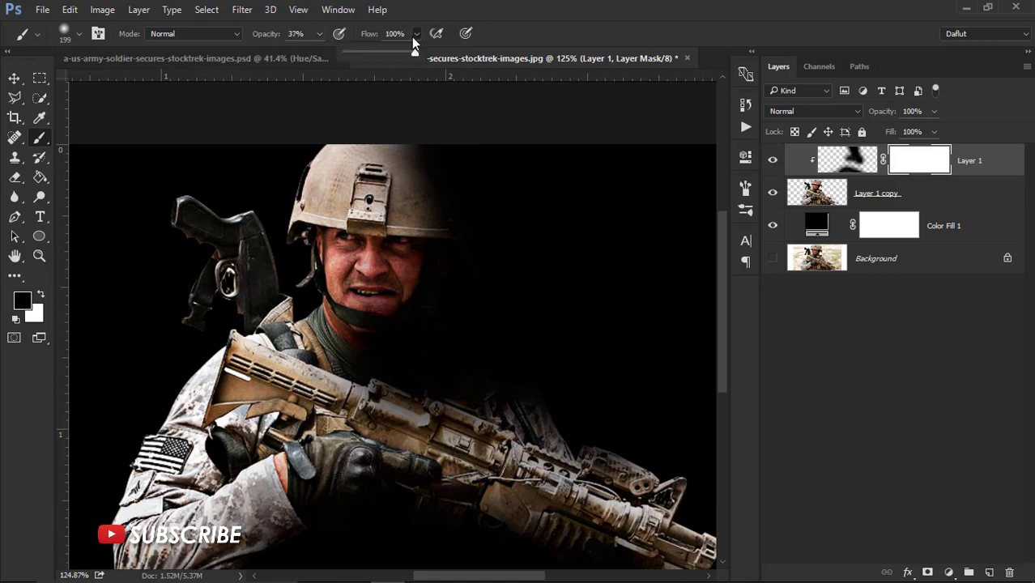
drag(384, 56, 375, 53)
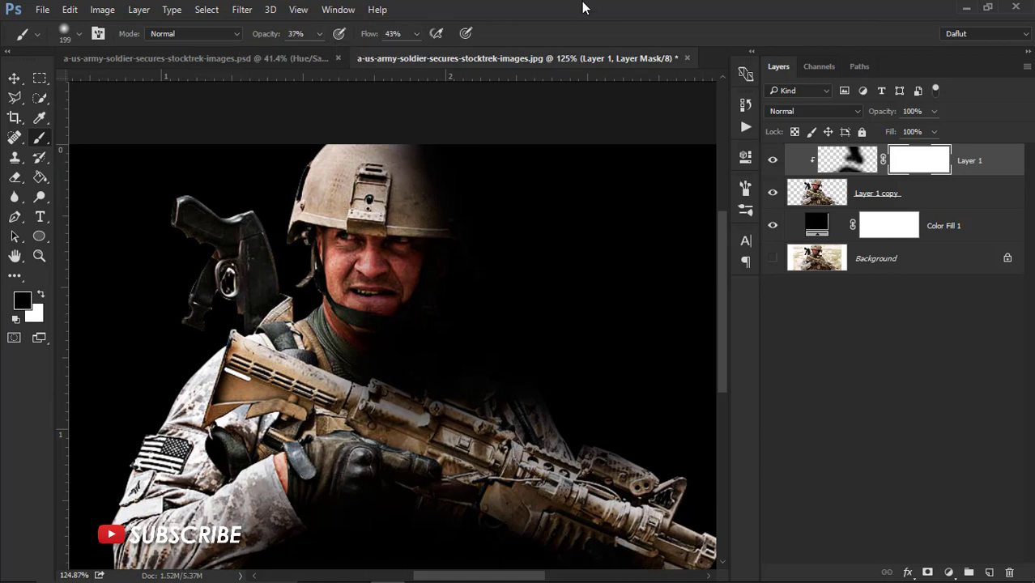
Paint the mask over the helmet's right side, the pouch below the hand and the rifle
drag(368, 180, 404, 231)
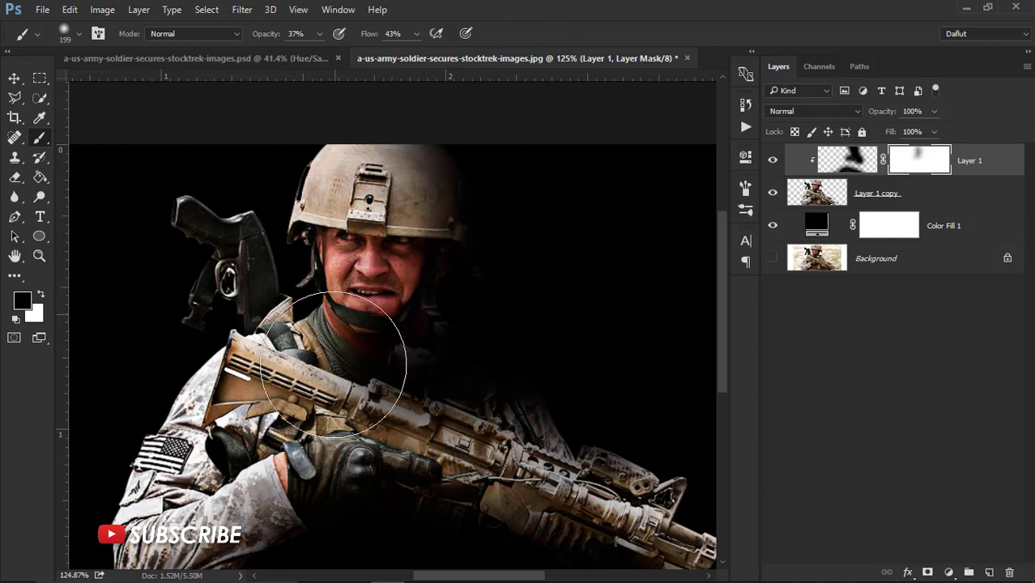
scroll(354, 412, down, 2)
mouse_move(385, 497)
mouse_down()
mouse_move(420, 512)
mouse_move(358, 504)
mouse_move(323, 513)
mouse_move(442, 515)
mouse_move(557, 498)
mouse_up()
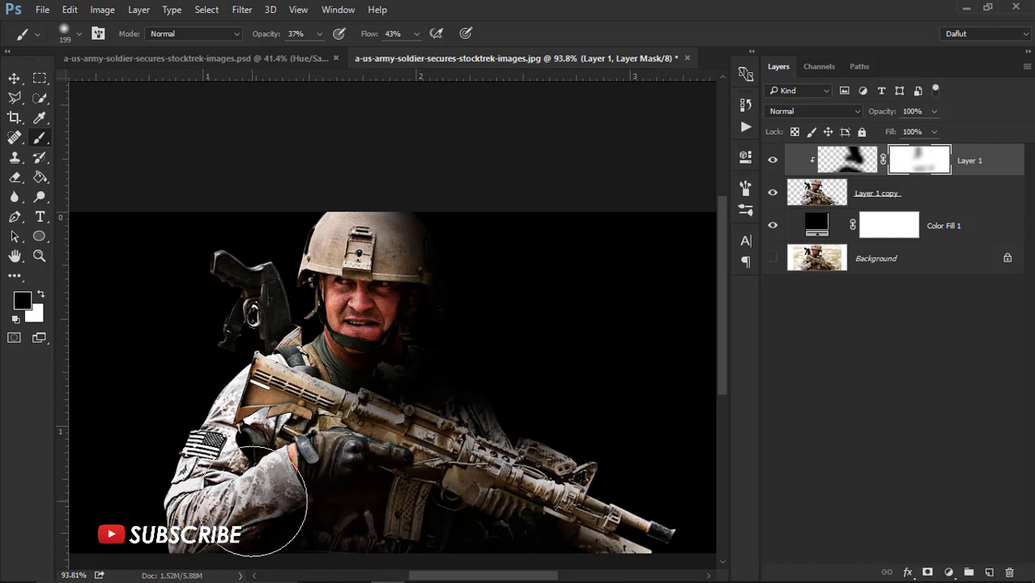
scroll(403, 408, down, 5)
scroll(402, 407, up, 3)
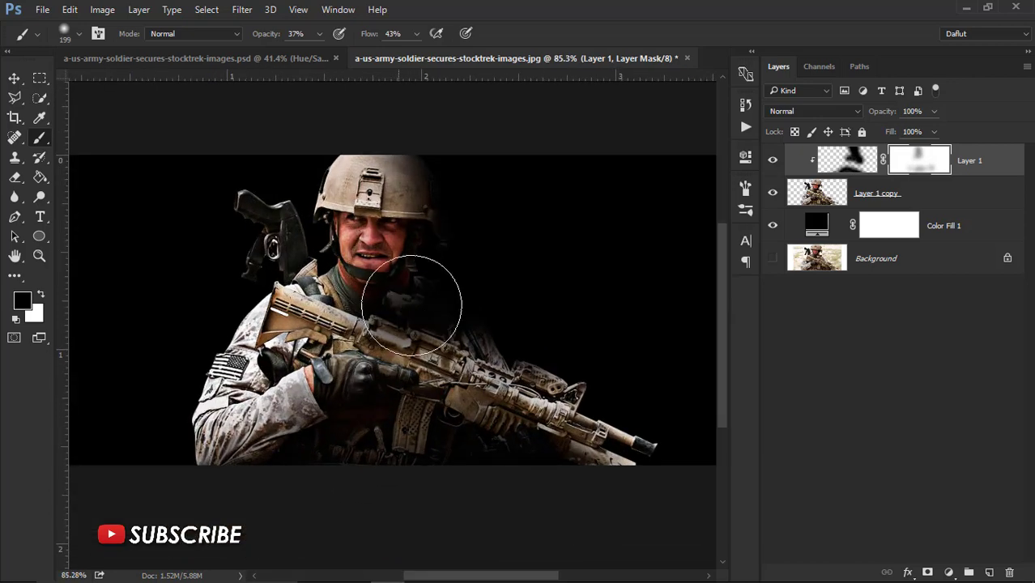
mouse_move(412, 301)
mouse_down()
mouse_move(441, 334)
mouse_move(451, 301)
mouse_move(481, 305)
mouse_move(471, 319)
mouse_move(462, 307)
mouse_move(478, 300)
mouse_move(397, 332)
mouse_move(283, 300)
mouse_move(421, 356)
mouse_up()
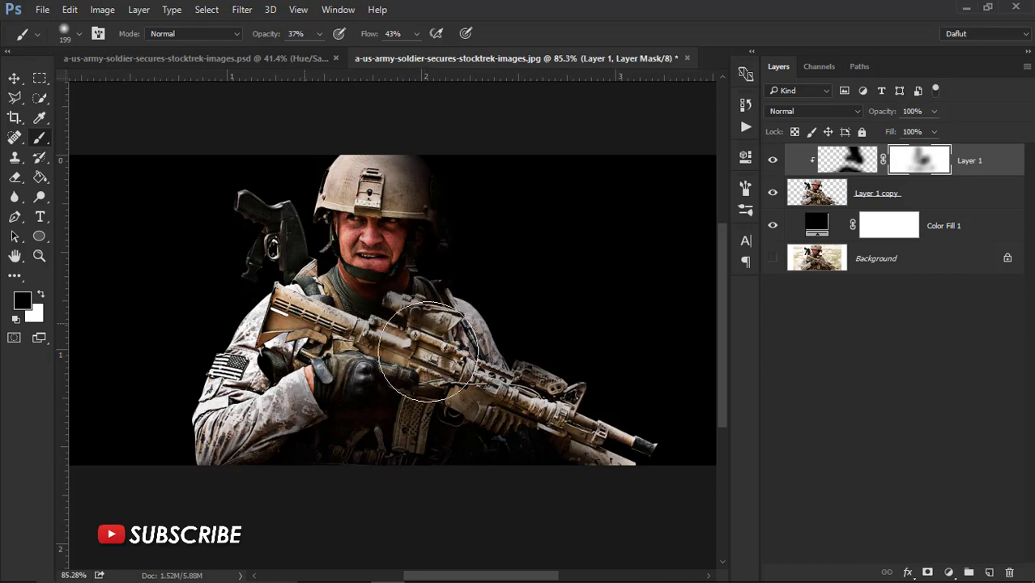
scroll(527, 358, down, 3)
scroll(522, 358, up, 2)
scroll(521, 358, up, 1)
scroll(474, 275, up, 1)
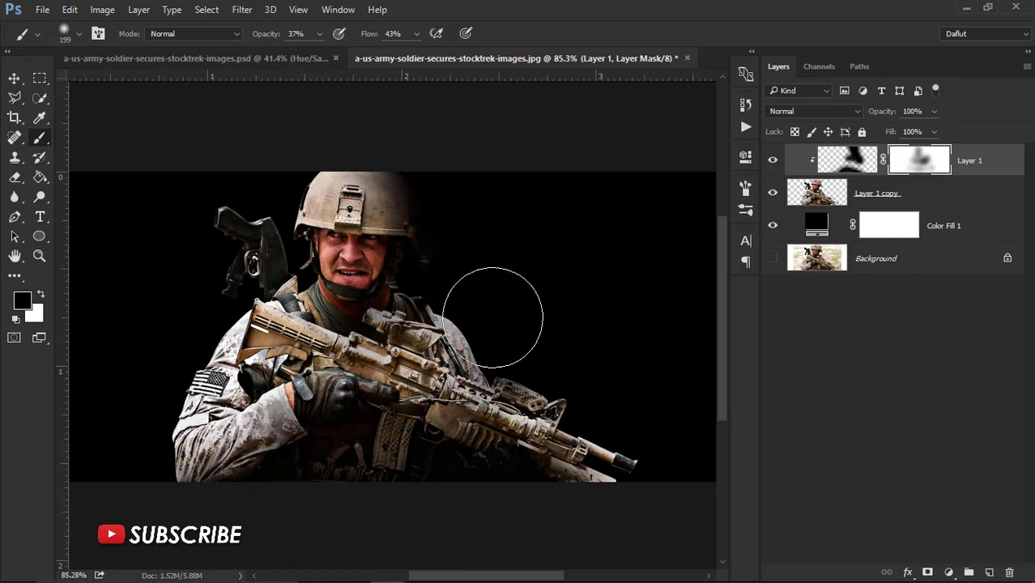
scroll(498, 328, down, 2)
scroll(498, 325, up, 1)
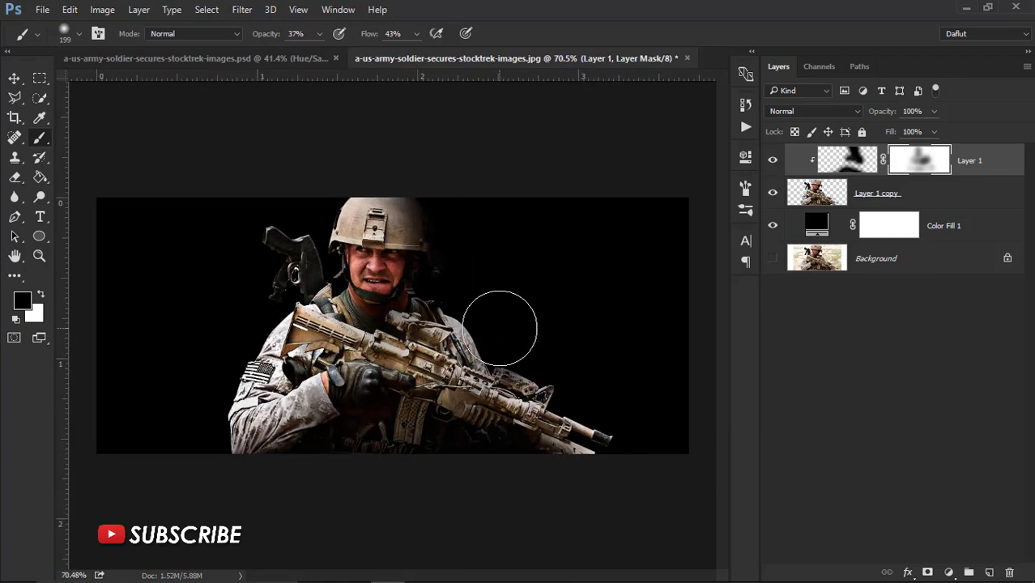
scroll(500, 328, up, 1)
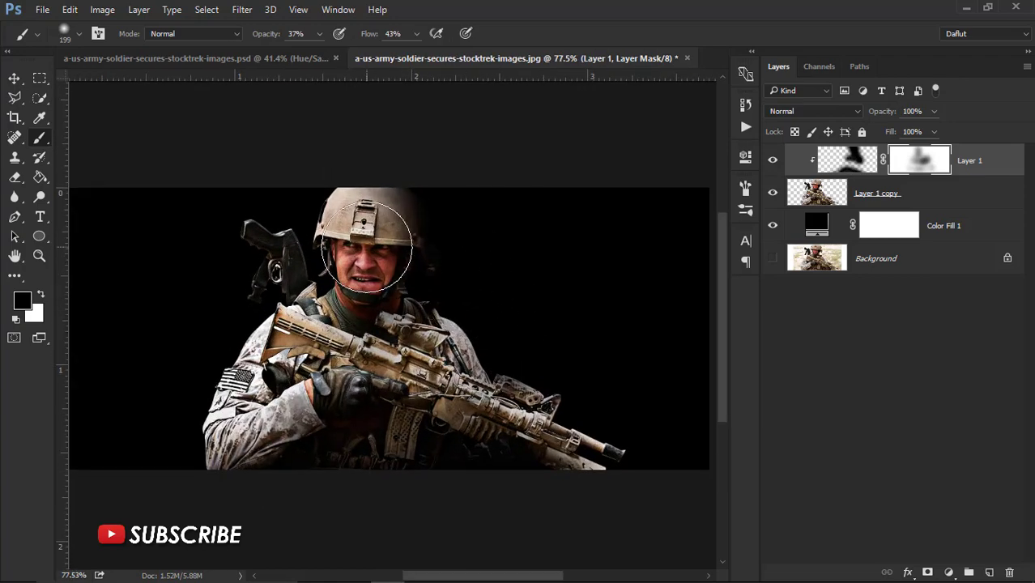
Add an Exposure adjustment layer with Gamma 1.05
click(13, 78)
scroll(424, 367, down, 1)
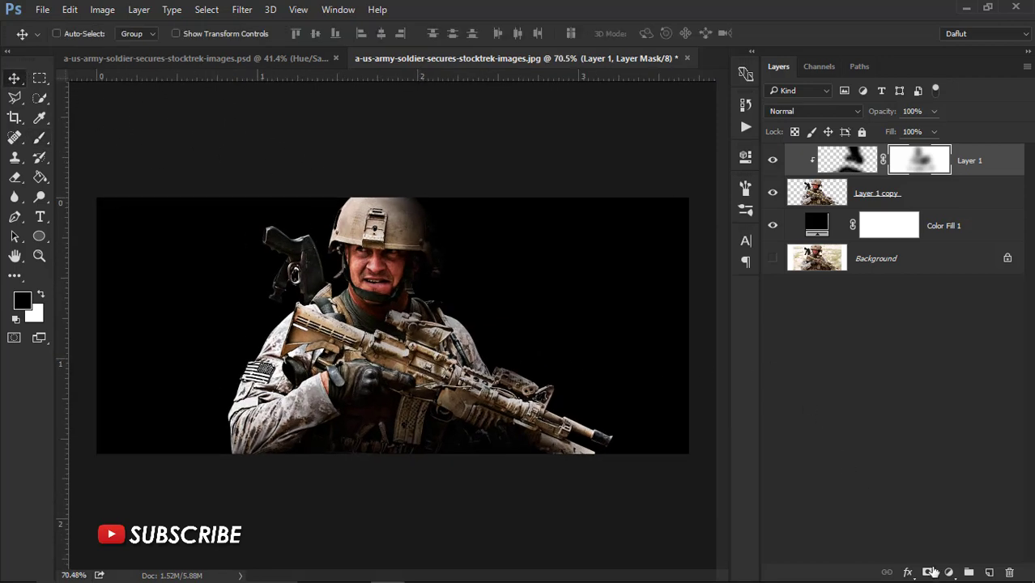
click(948, 571)
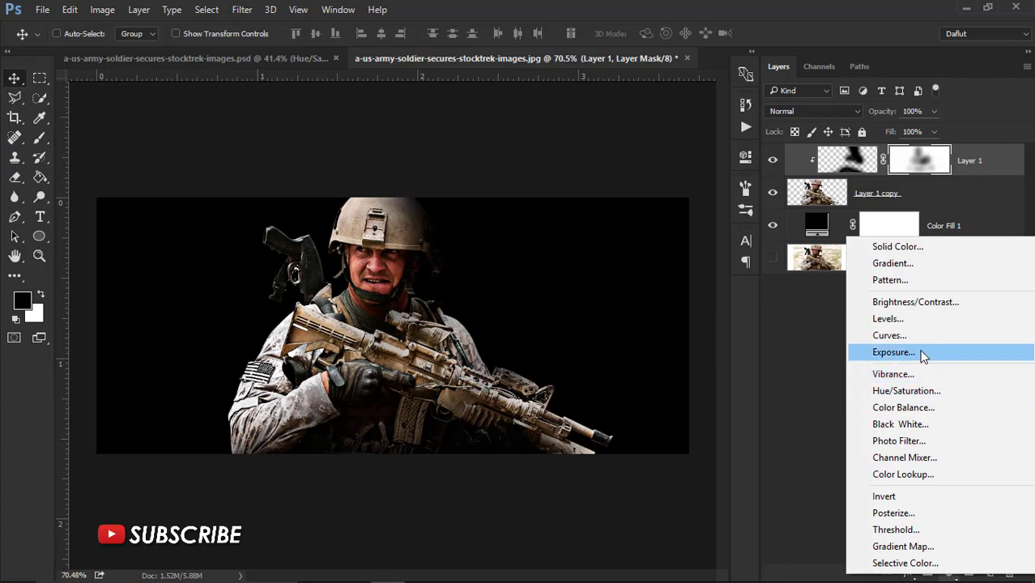
click(893, 353)
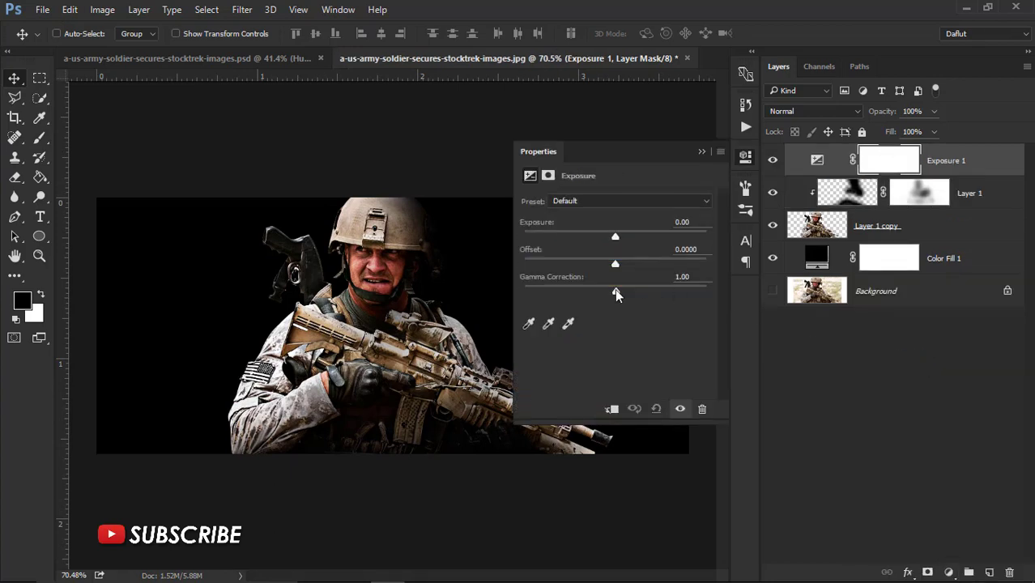
drag(616, 289, 621, 293)
click(701, 153)
Add a Hue/Saturation adjustment at Saturation -22 and merge it down through Layer 1 copy
click(949, 573)
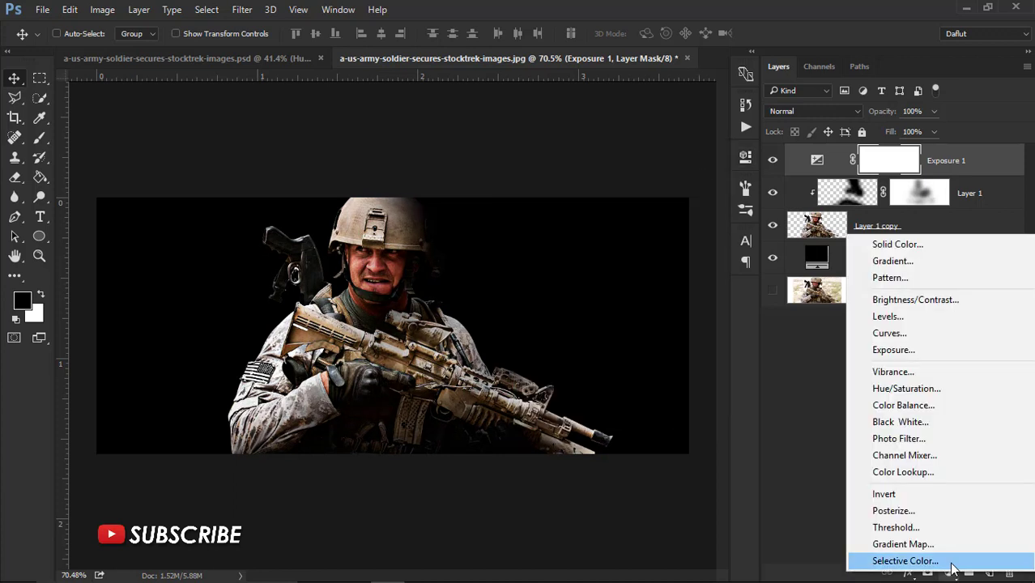
click(927, 389)
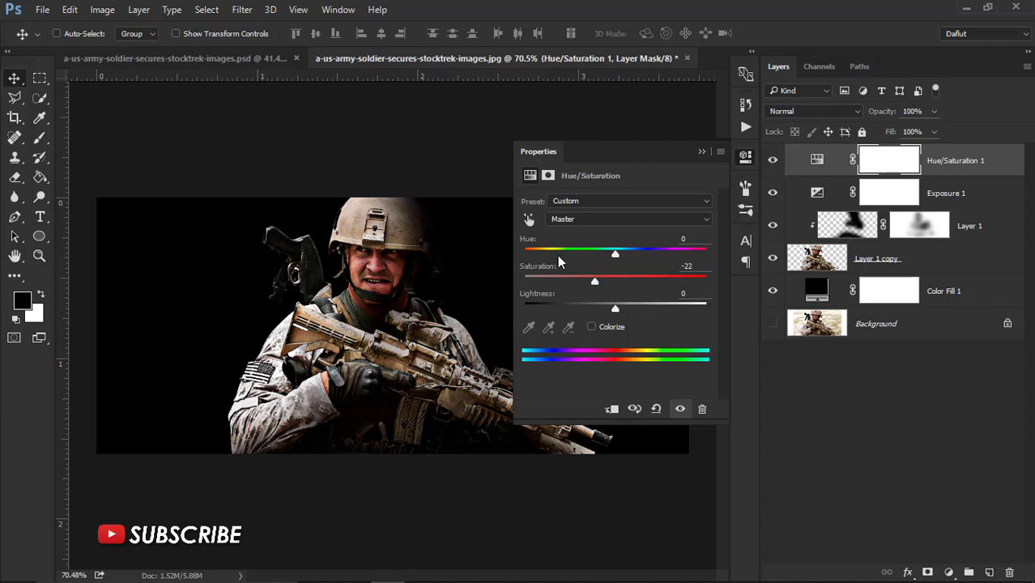
click(703, 151)
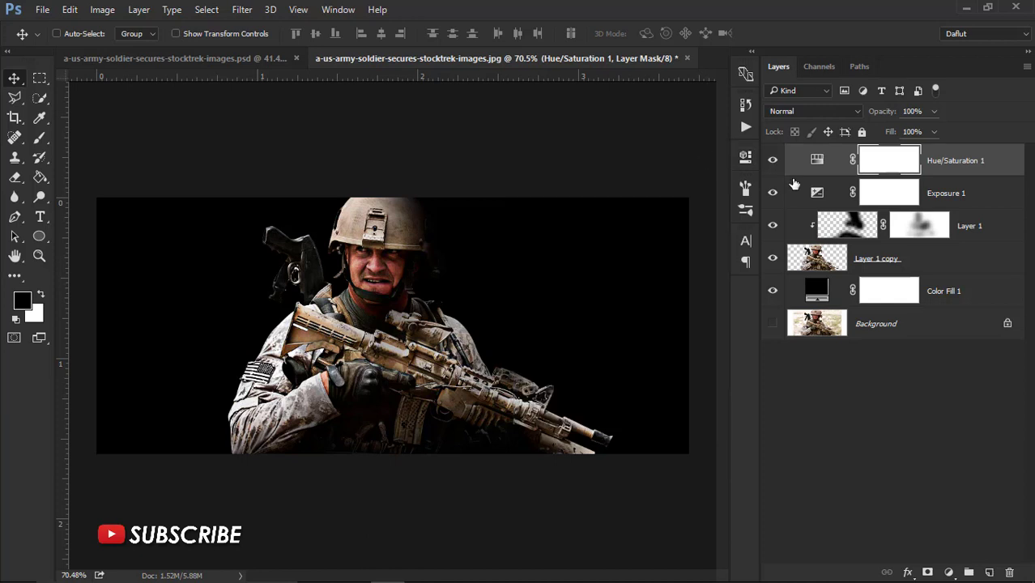
ctrl+shift+click(938, 265)
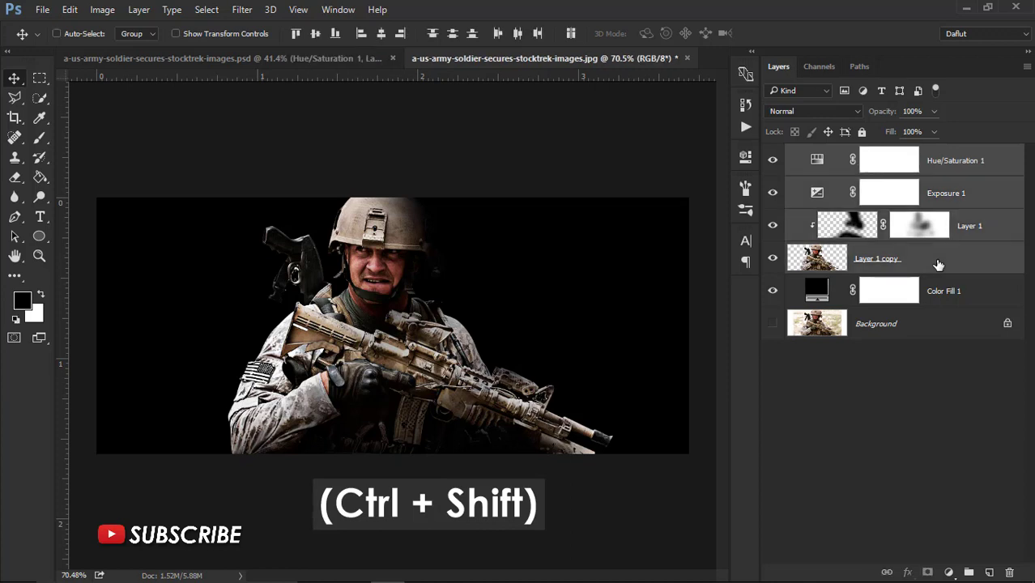
key(ctrl+e)
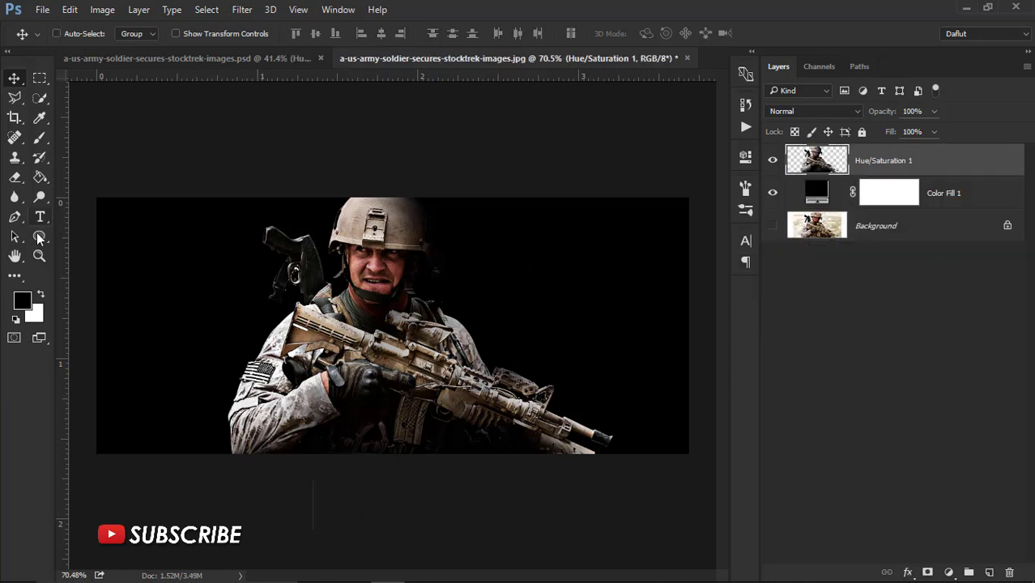
click(44, 204)
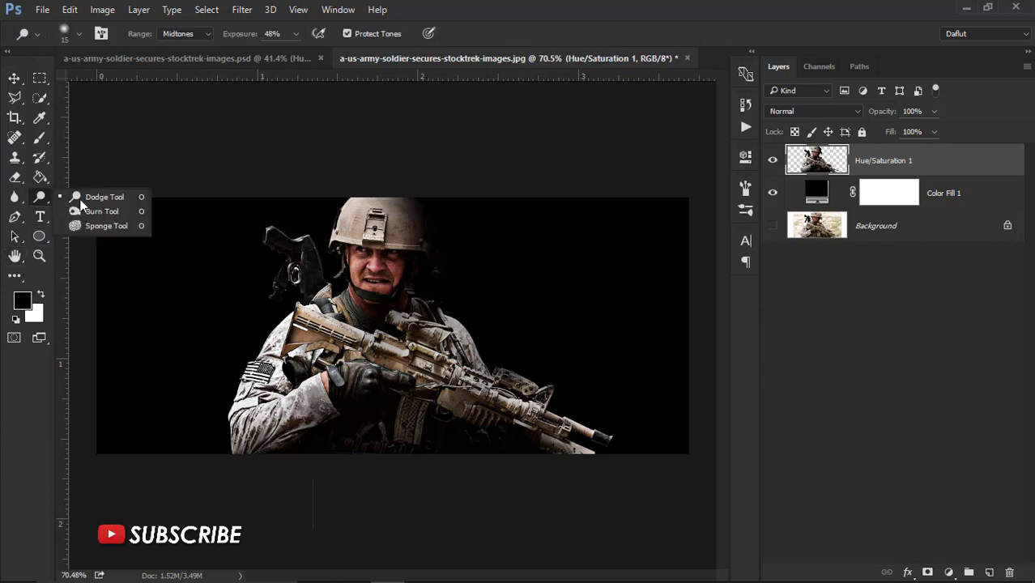
Dodge the cheek, nose and lips to lighten the soldier's face
click(123, 197)
scroll(363, 327, up, 2)
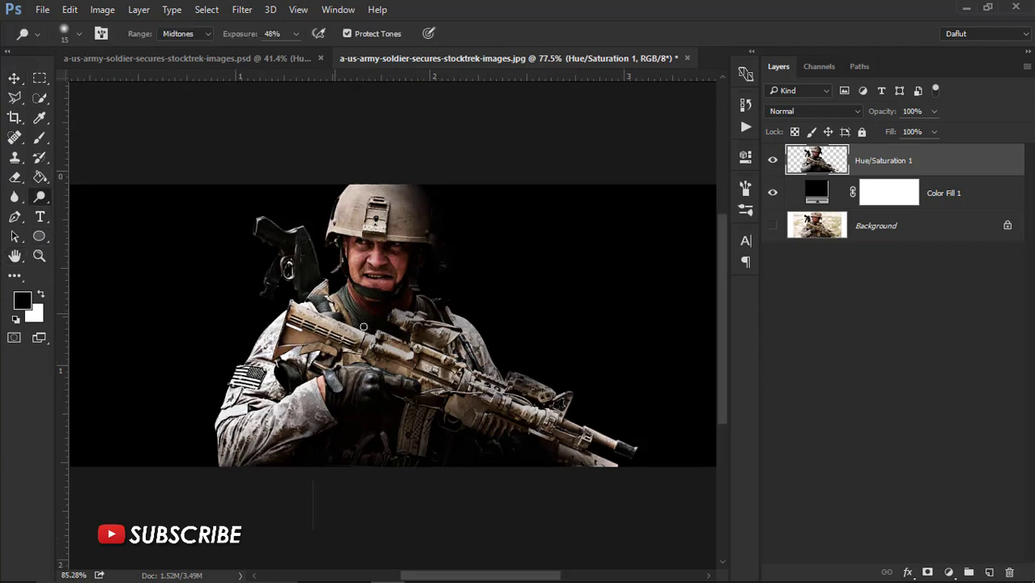
scroll(364, 327, up, 2)
scroll(361, 245, up, 2)
scroll(361, 246, up, 1)
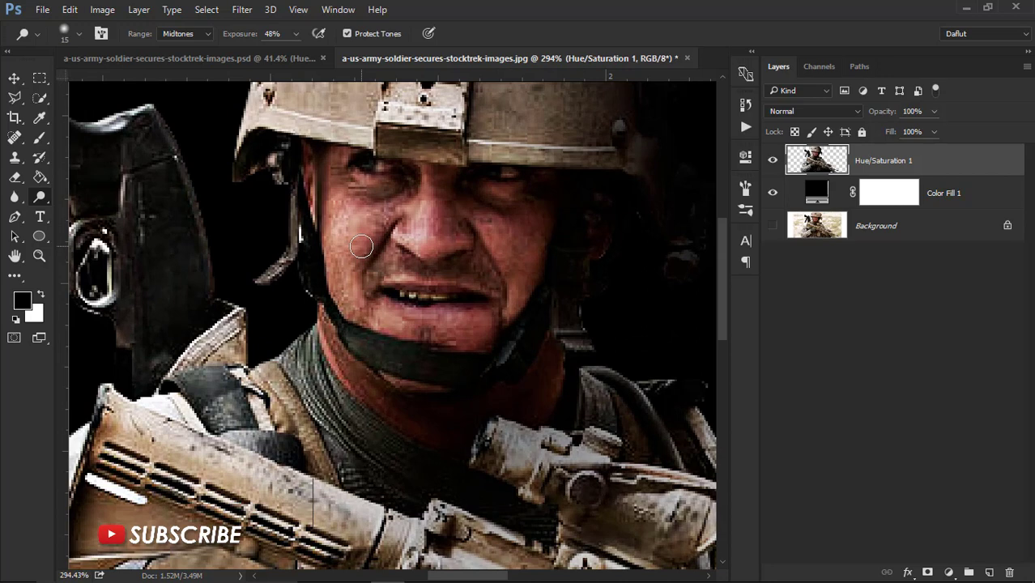
drag(347, 213, 376, 263)
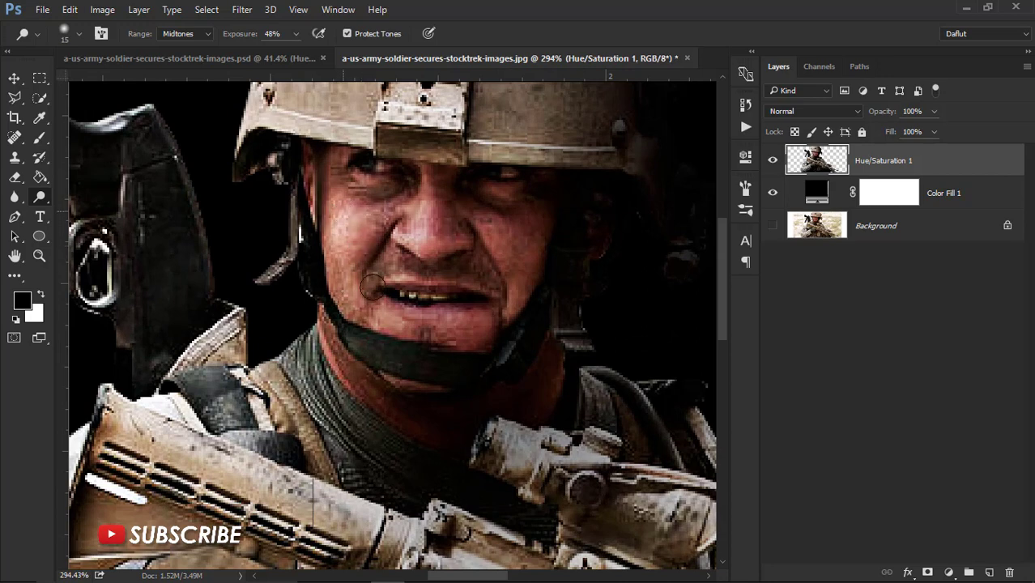
mouse_move(427, 174)
mouse_down()
mouse_move(429, 248)
mouse_move(491, 226)
mouse_move(498, 334)
mouse_up()
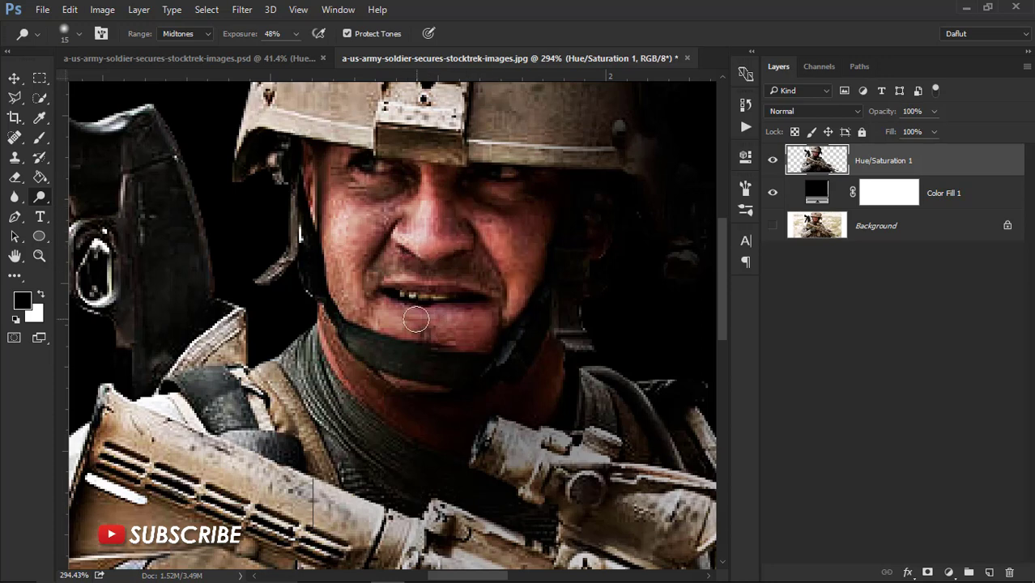
mouse_move(415, 319)
mouse_down()
mouse_move(474, 296)
mouse_move(371, 291)
mouse_move(372, 319)
mouse_up()
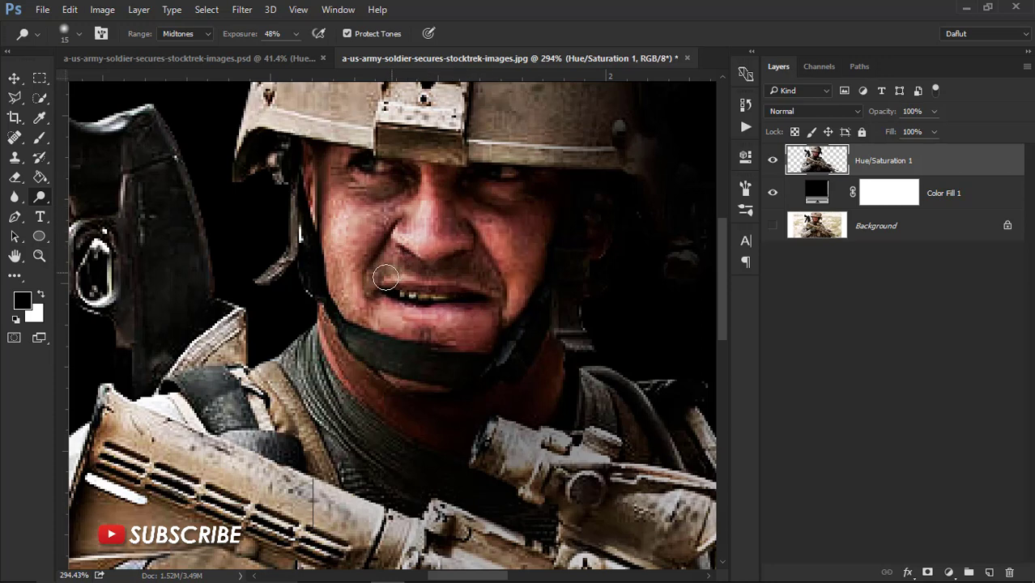
drag(386, 278, 396, 256)
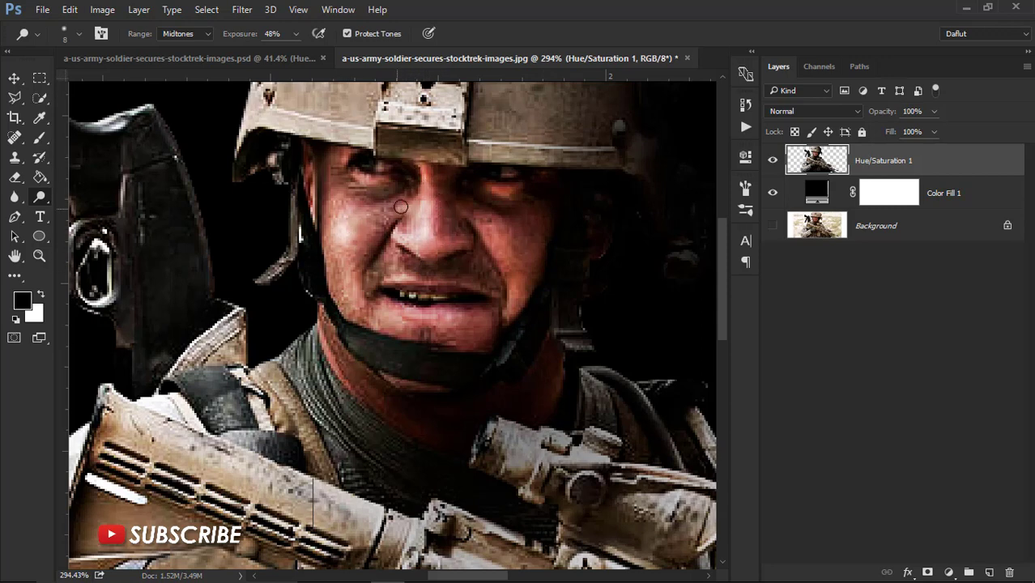
Pan around the face and helmet and shrink the dodge brush to size 7
drag(477, 214, 486, 49)
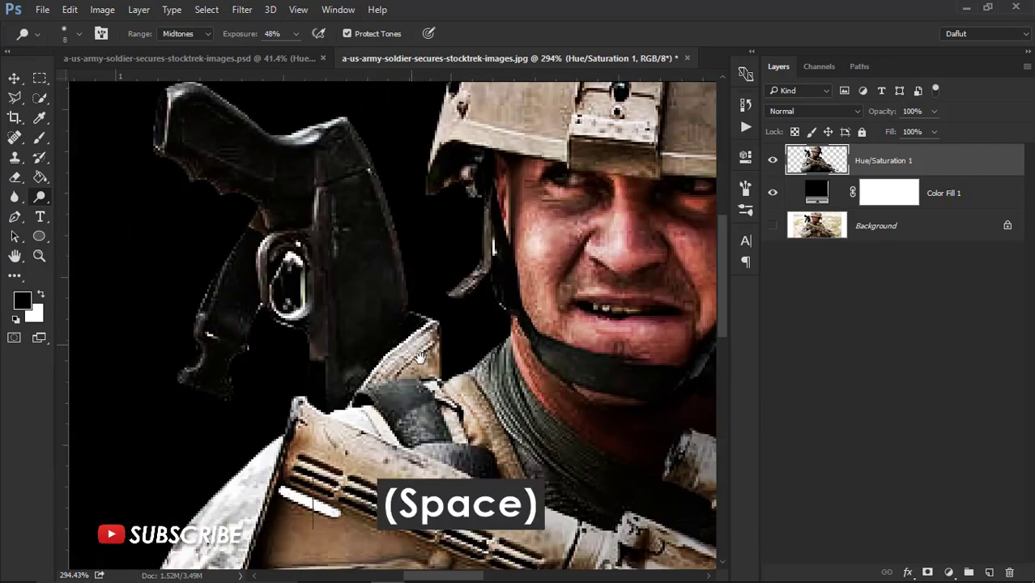
mouse_move(162, 129)
mouse_down()
mouse_move(355, 261)
mouse_move(266, 353)
mouse_up()
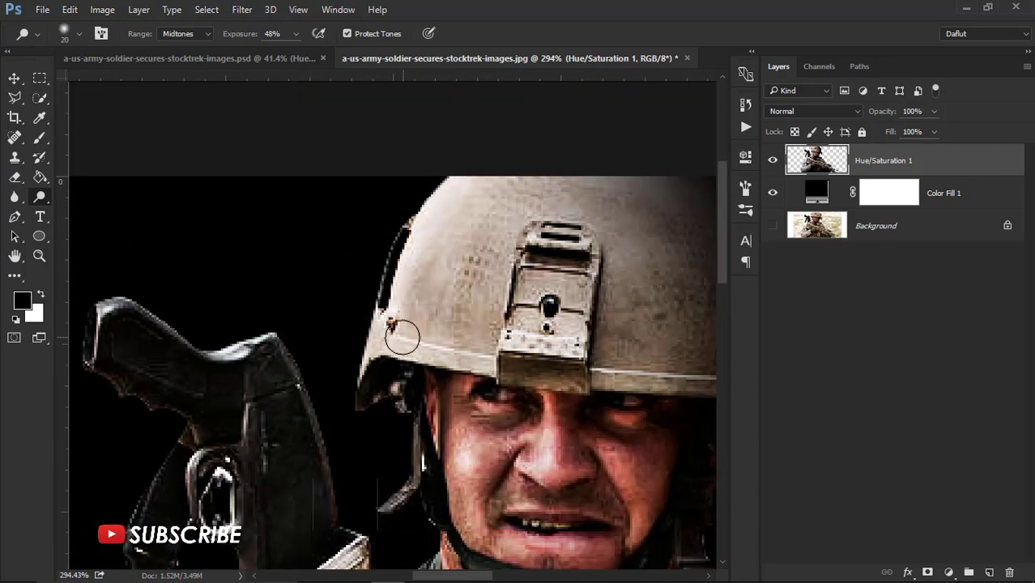
scroll(398, 326, down, 3)
scroll(380, 397, up, 1)
key(bracketleft)
key(bracketleft)
key(bracketleft)
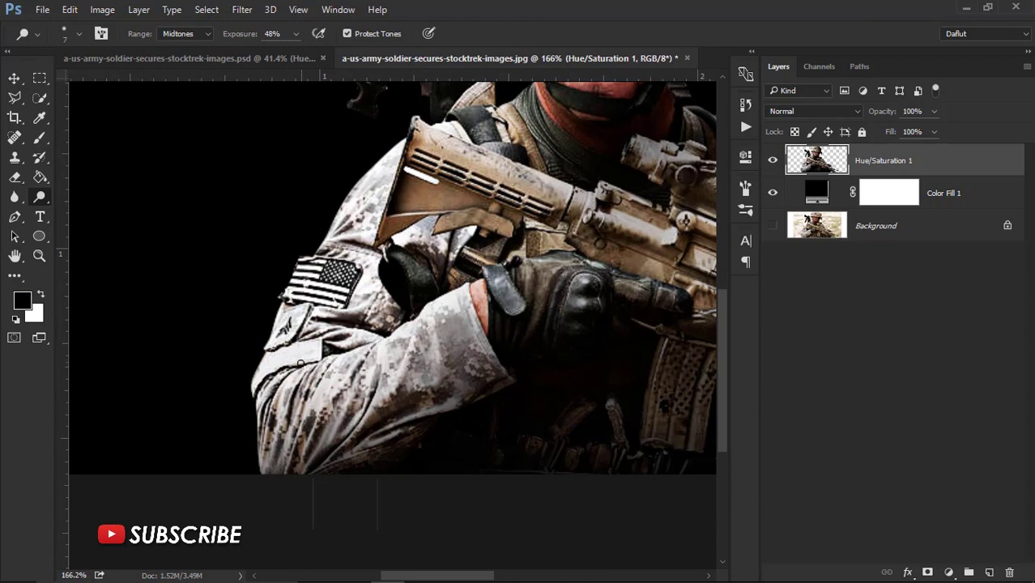
mouse_move(299, 364)
mouse_down()
mouse_move(248, 449)
mouse_move(103, 488)
mouse_up()
drag(243, 243, 268, 308)
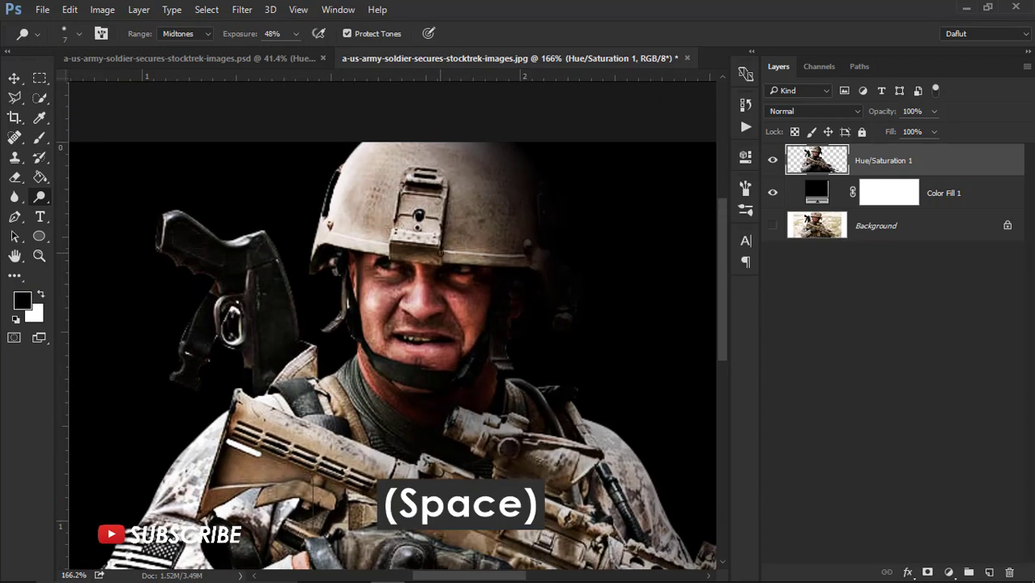
scroll(348, 247, down, 4)
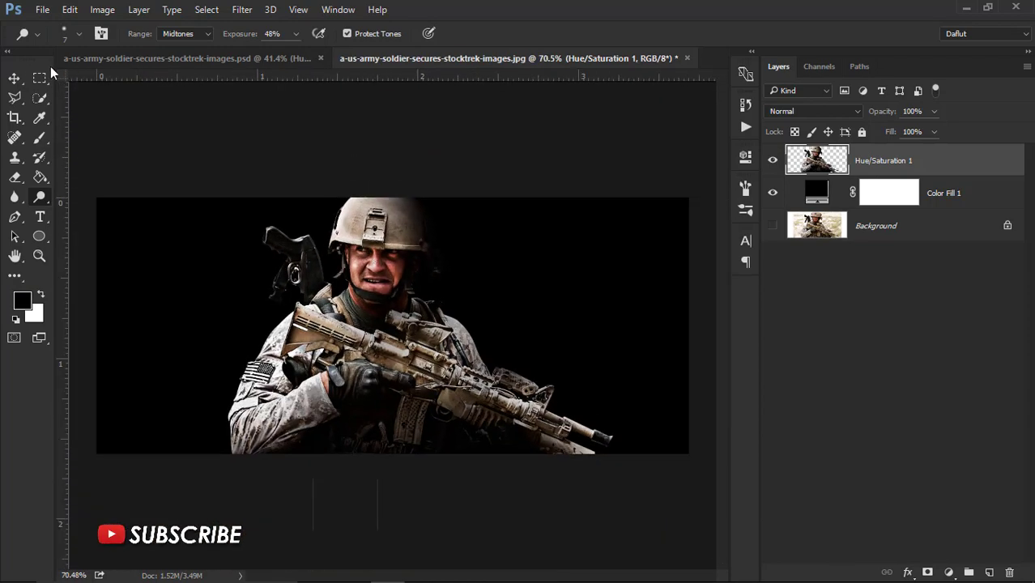
Drag the smoke image from the 37 war effect folder into the soldier document
click(24, 77)
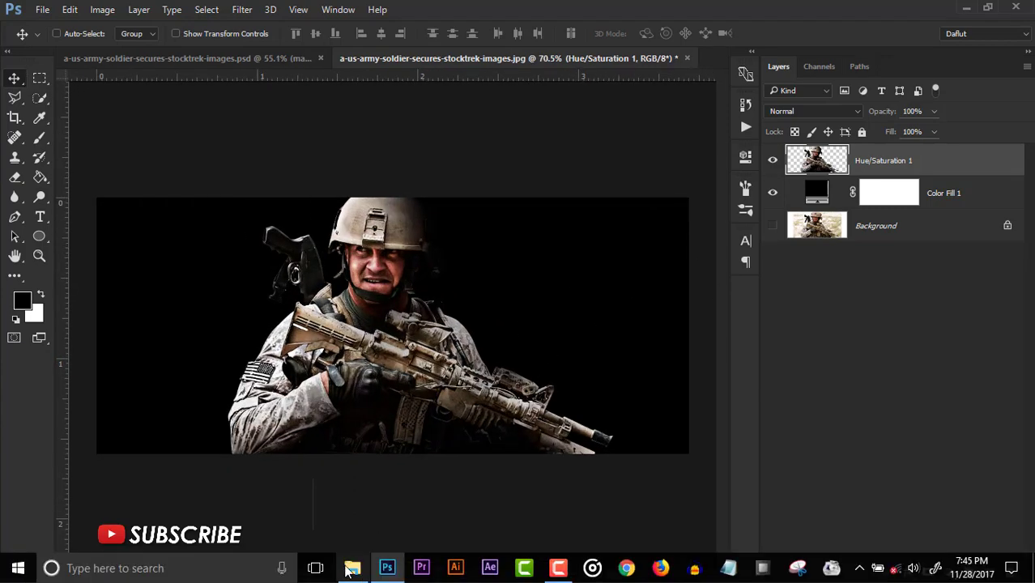
click(354, 570)
click(324, 308)
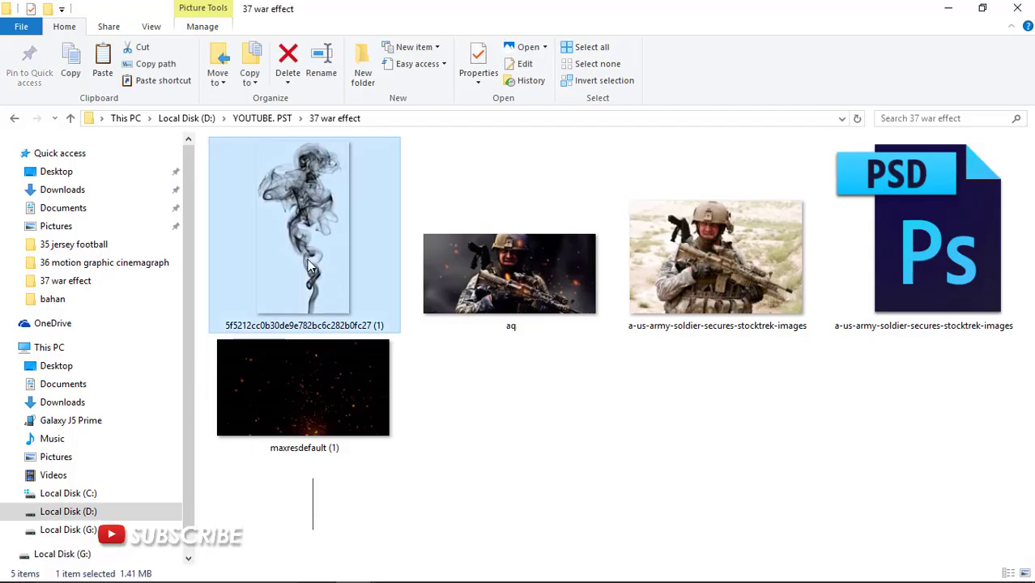
drag(306, 391, 389, 409)
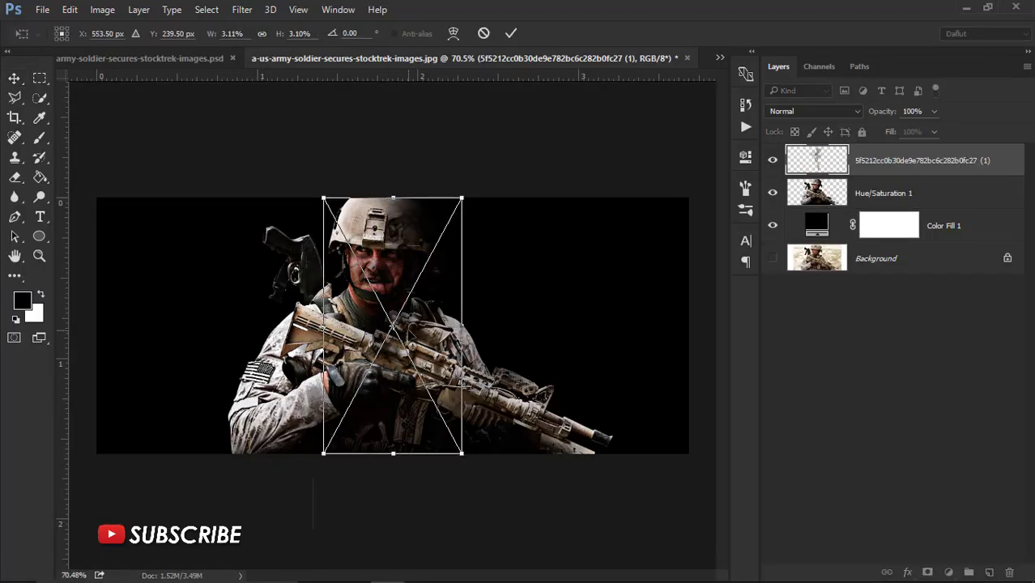
Commit the placed smoke, rotate it about 86°, enlarge it past the canvas, and invert it
key(Return)
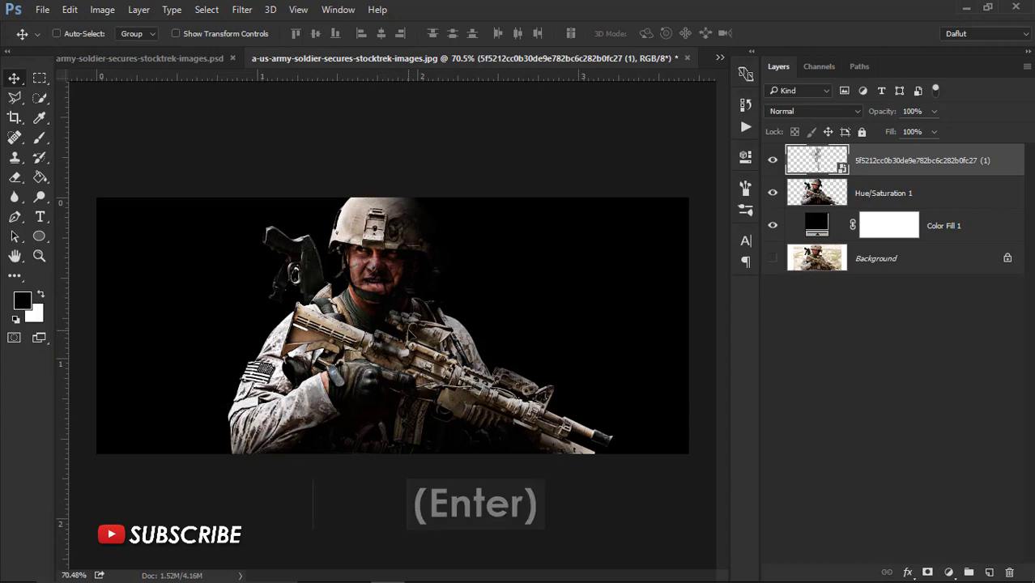
key(ctrl+t)
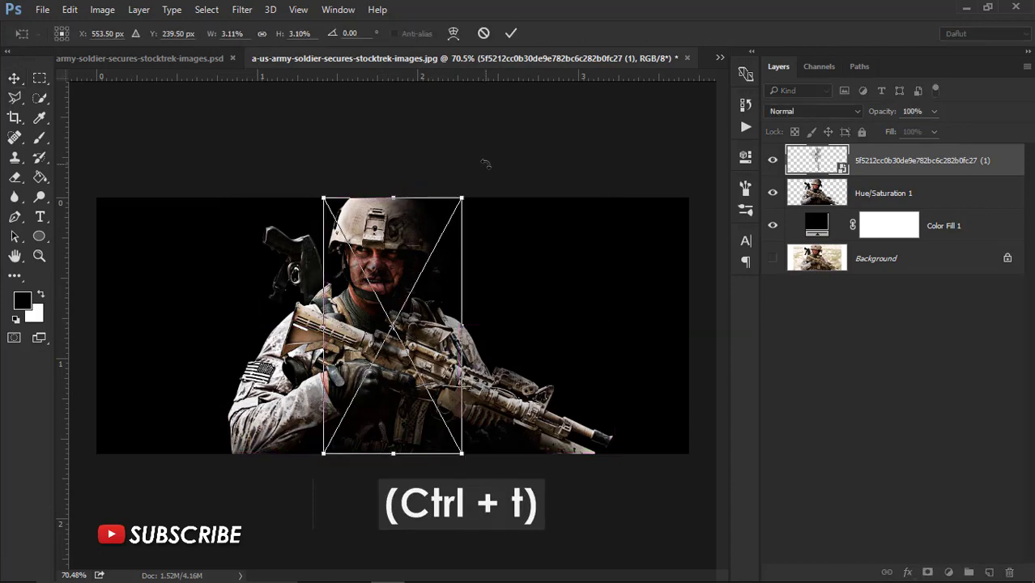
drag(481, 163, 585, 419)
key(alt+shift)
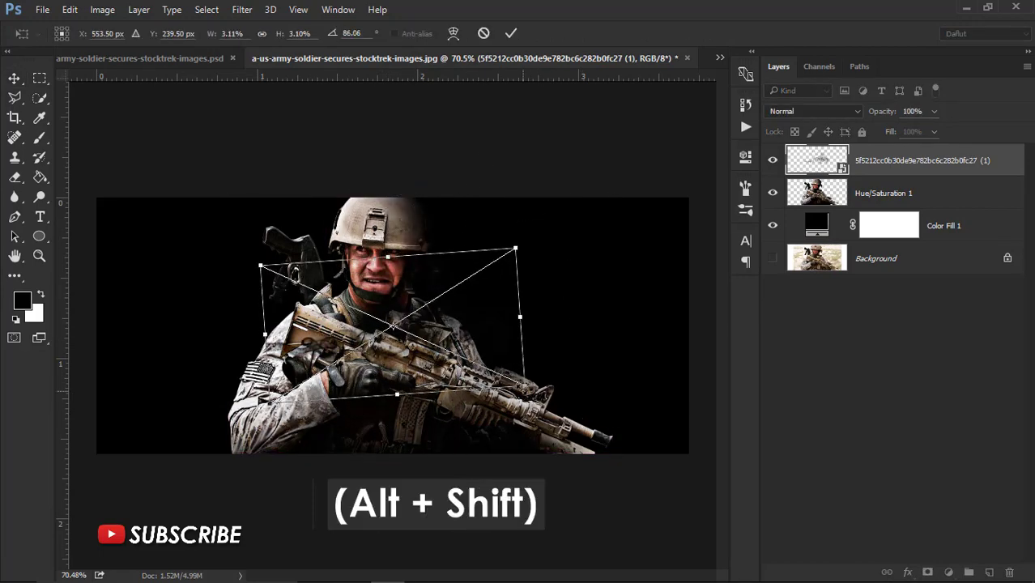
drag(525, 379, 798, 526)
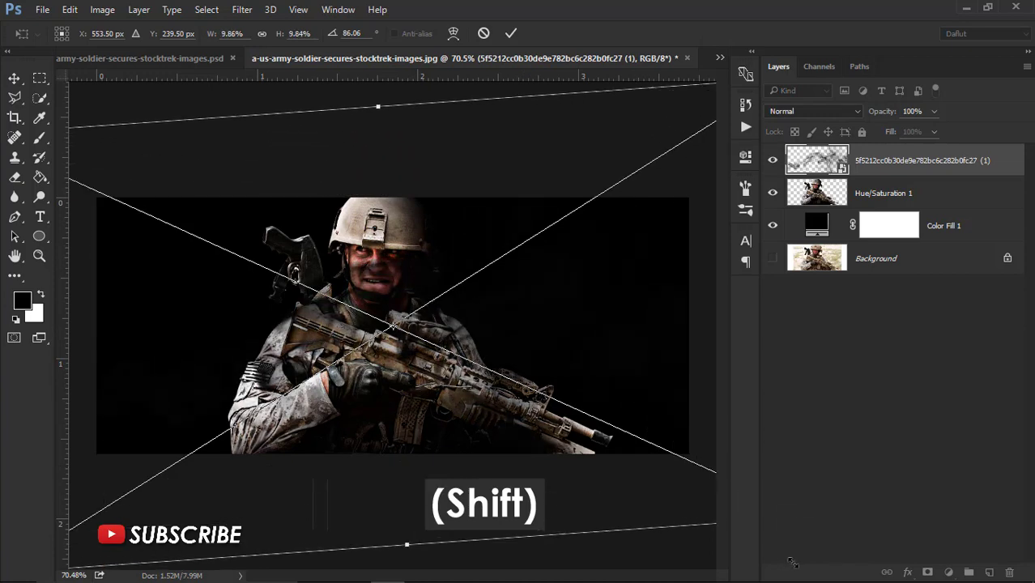
key(Return)
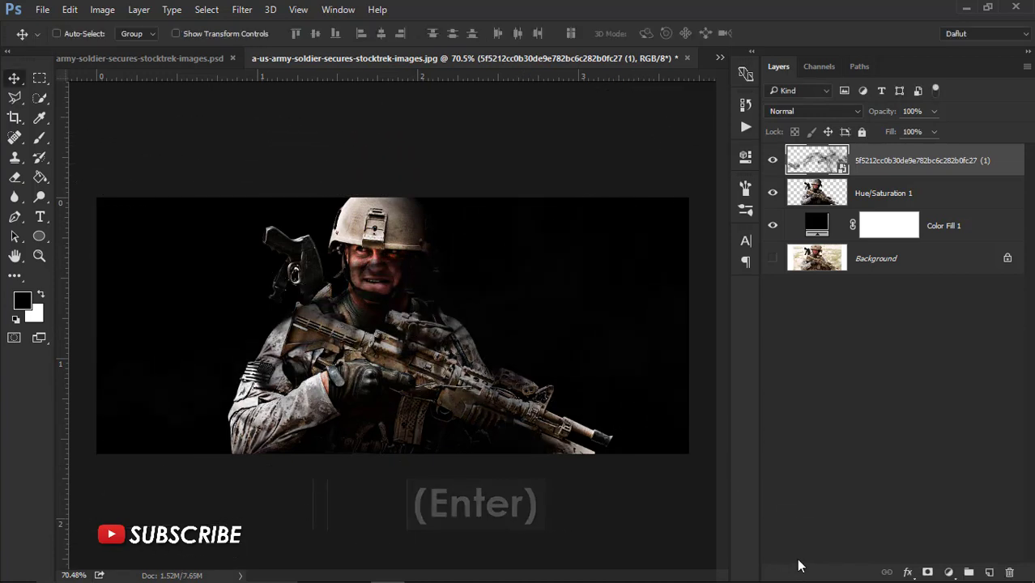
key(ctrl+i)
key(ctrl+i)
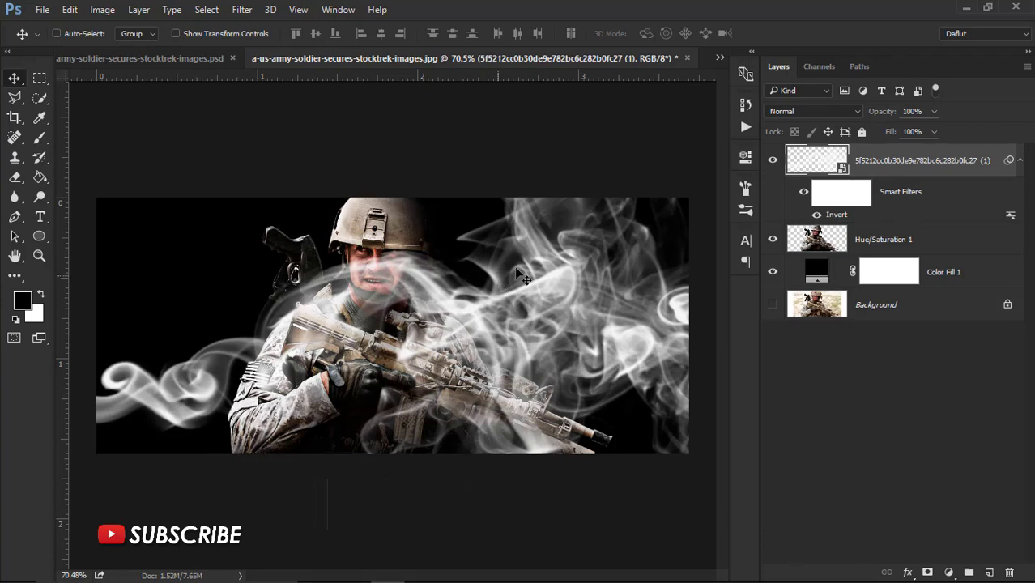
Move the smoke below Hue/Saturation 1, nudge it down-left, and apply a 7.4-pixel Gaussian Blur
drag(903, 164, 901, 248)
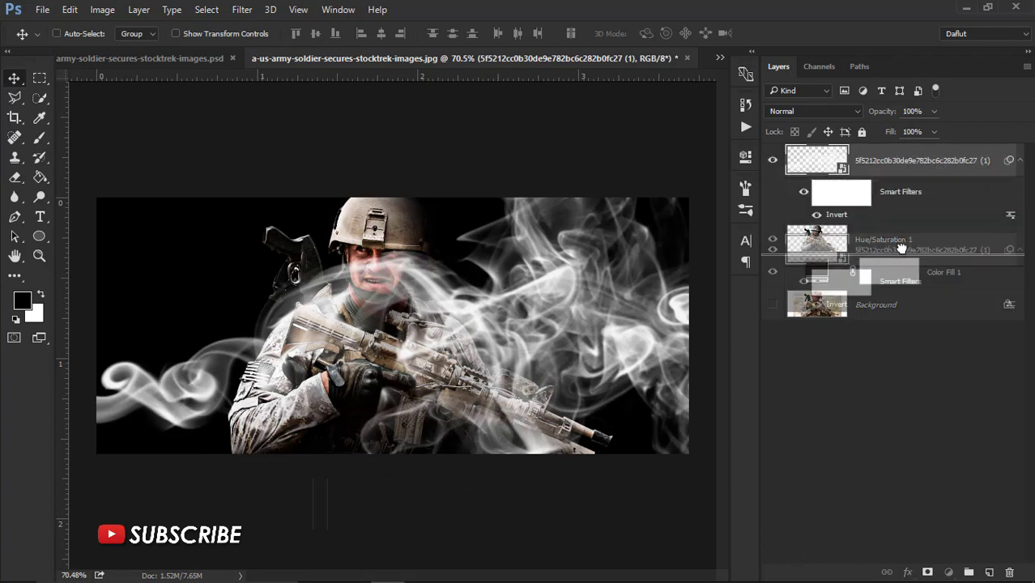
drag(596, 272, 549, 306)
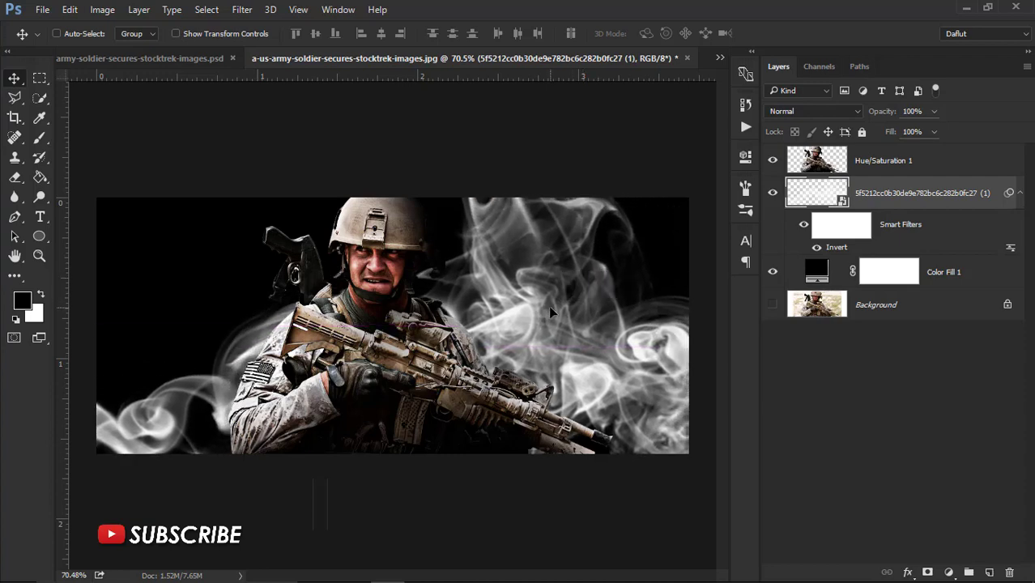
click(243, 10)
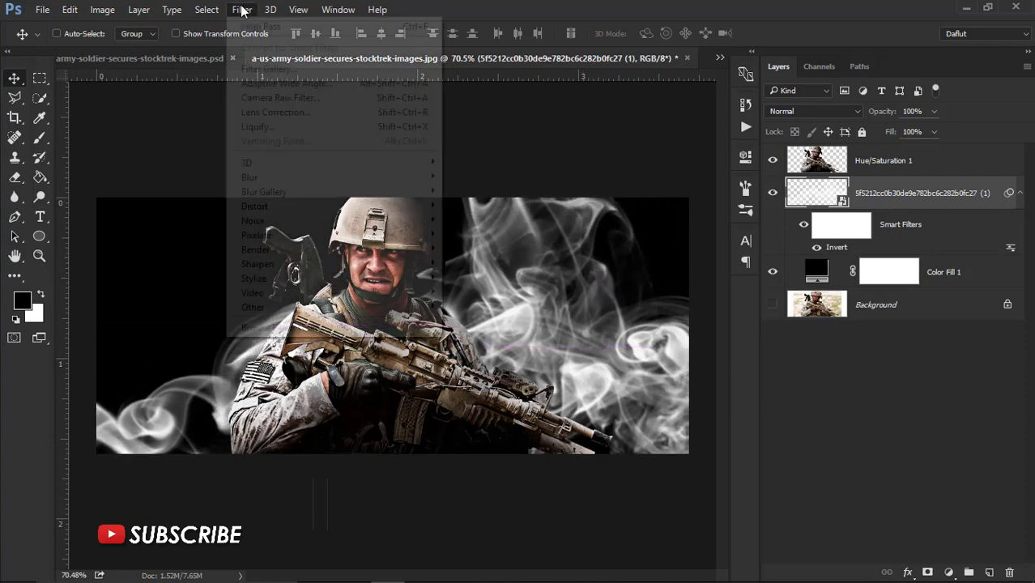
mouse_move(250, 178)
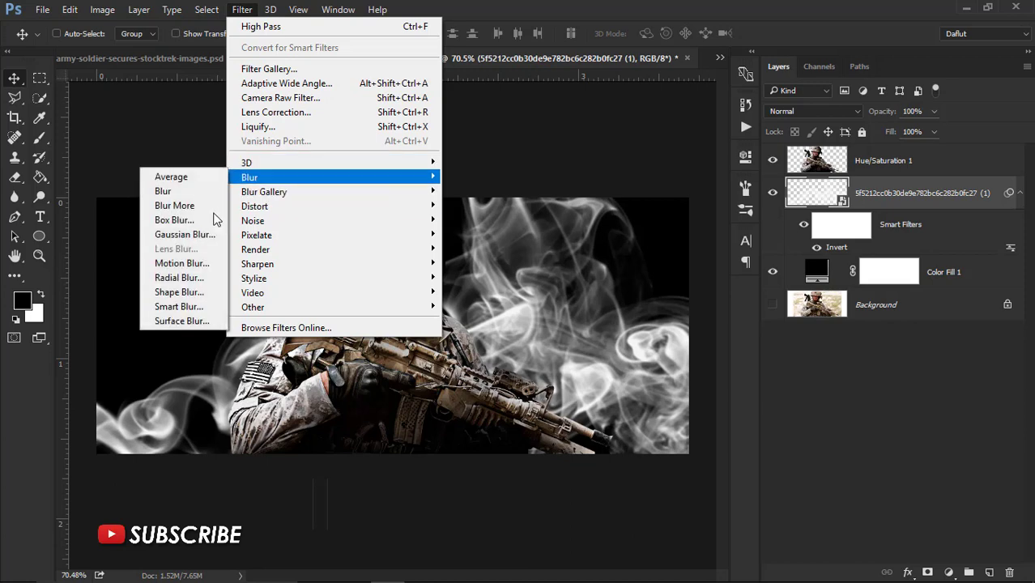
click(203, 233)
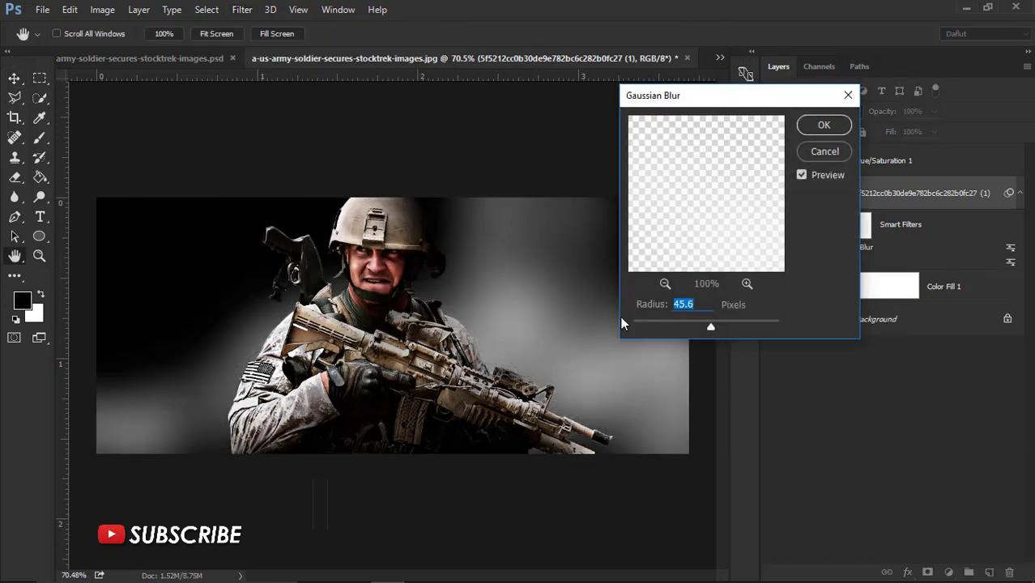
drag(708, 327, 682, 326)
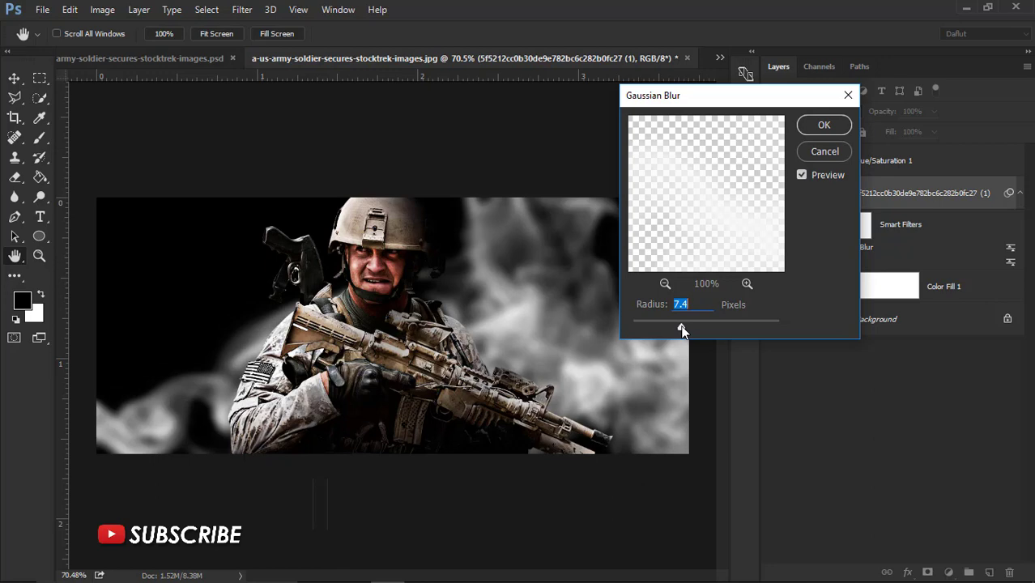
click(818, 125)
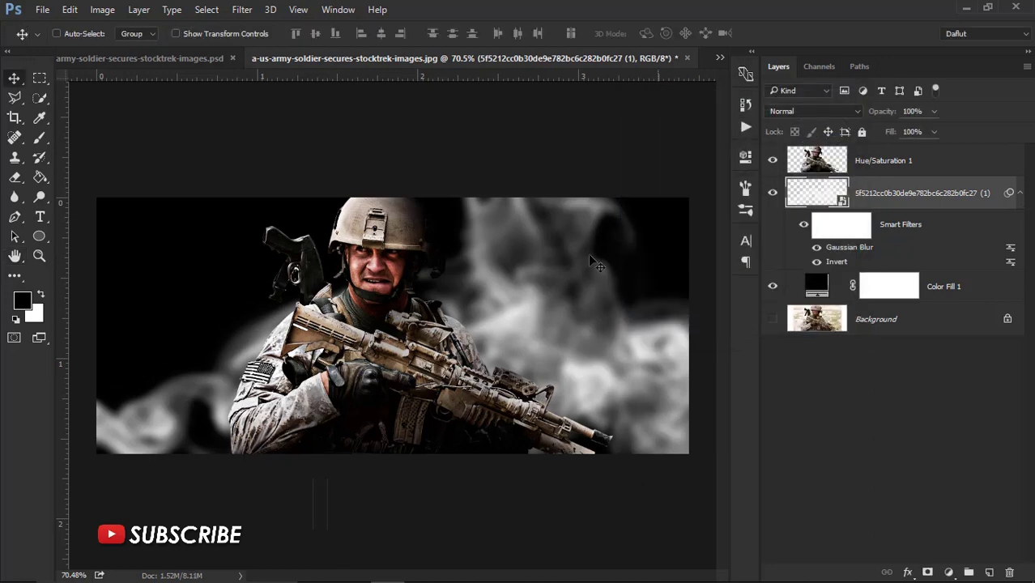
key(ctrl+minus)
key(ctrl+minus)
key(ctrl+minus)
key(ctrl+t)
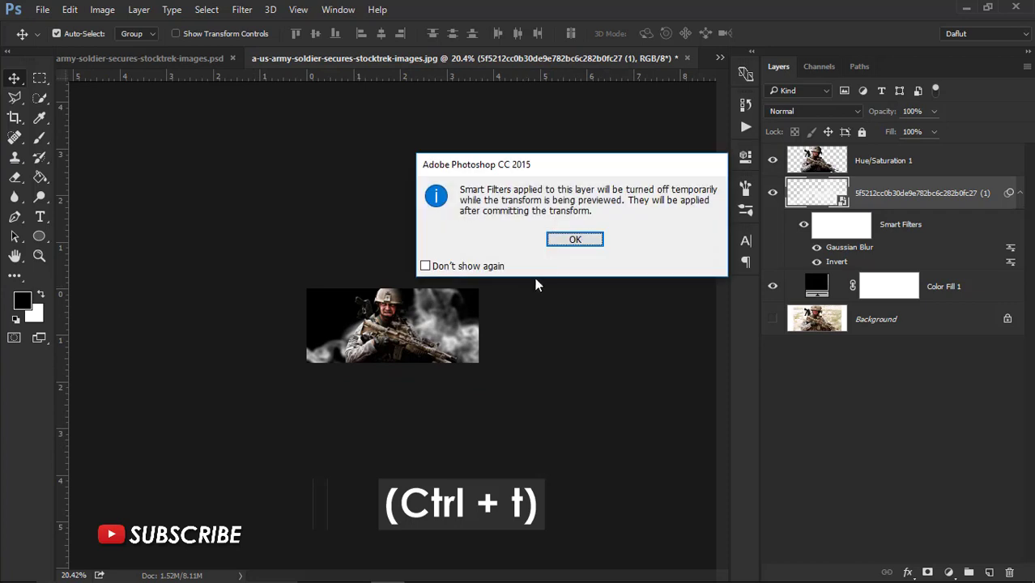
Enlarge the blurred smoke further from its centre and lower its opacity to 33%
click(574, 240)
drag(502, 397, 622, 466)
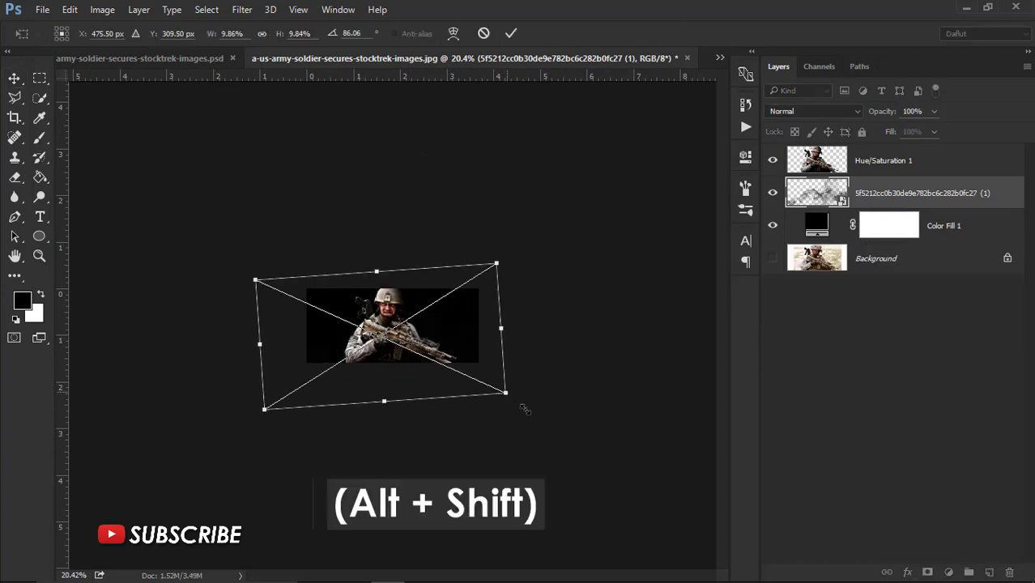
key(Return)
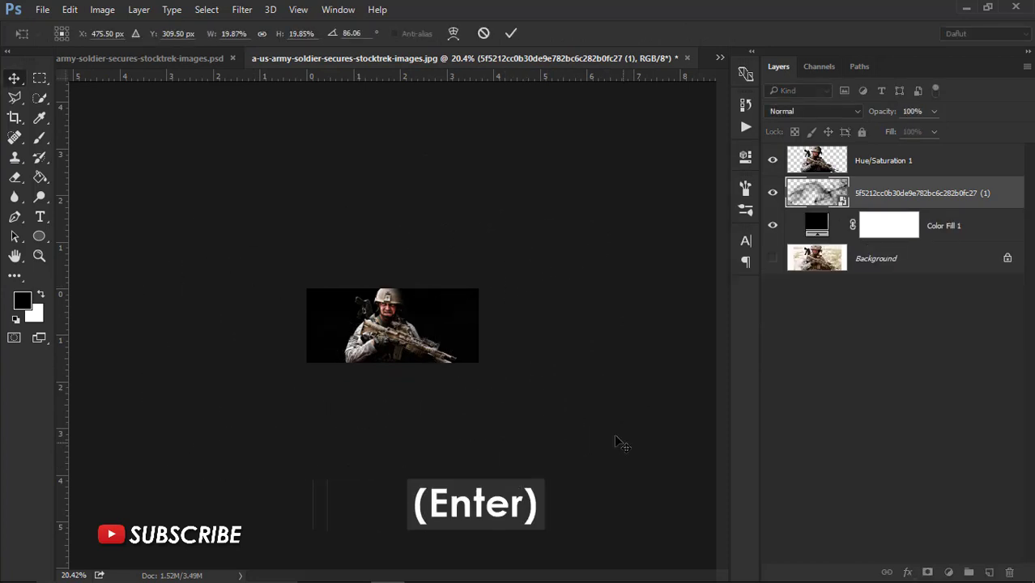
scroll(486, 350, up, 3)
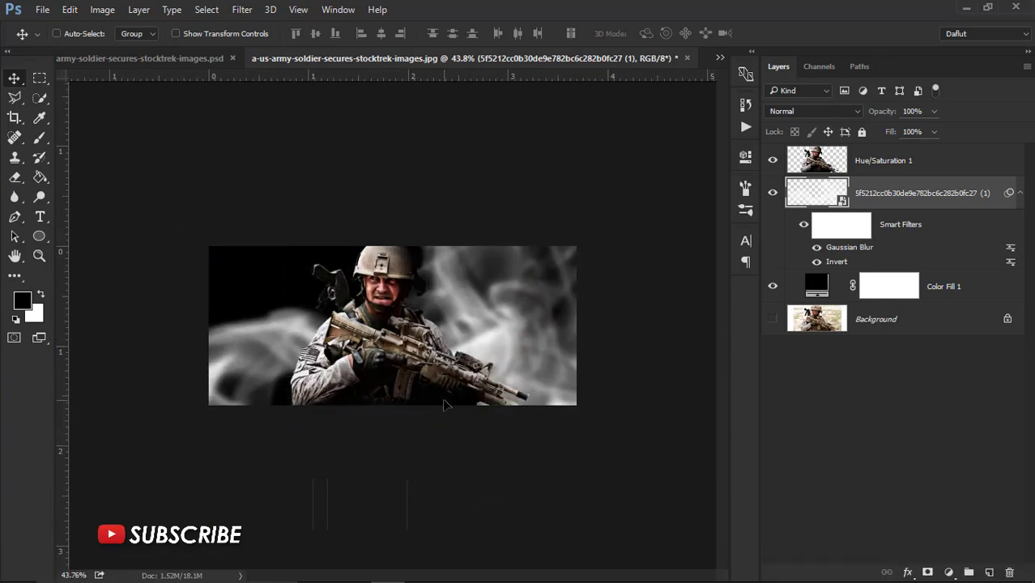
scroll(442, 398, up, 1)
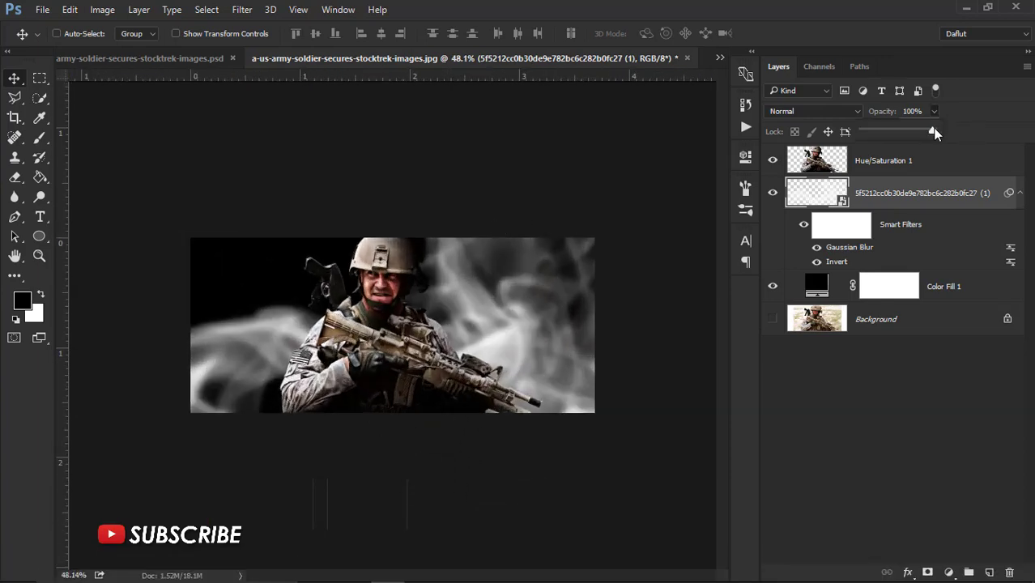
mouse_move(908, 134)
mouse_down()
mouse_move(877, 134)
mouse_move(886, 133)
mouse_up()
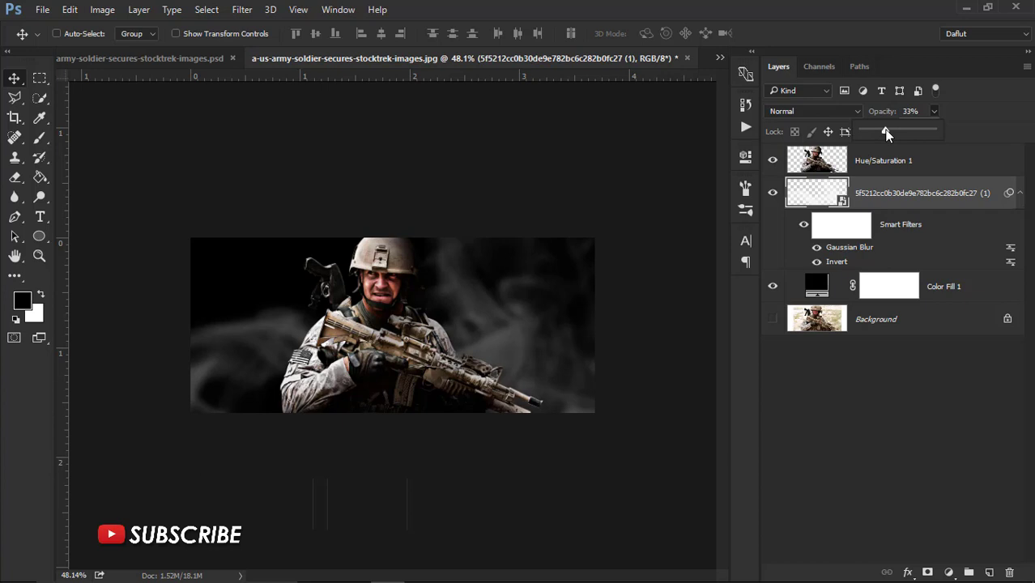
scroll(468, 305, down, 2)
scroll(468, 305, up, 3)
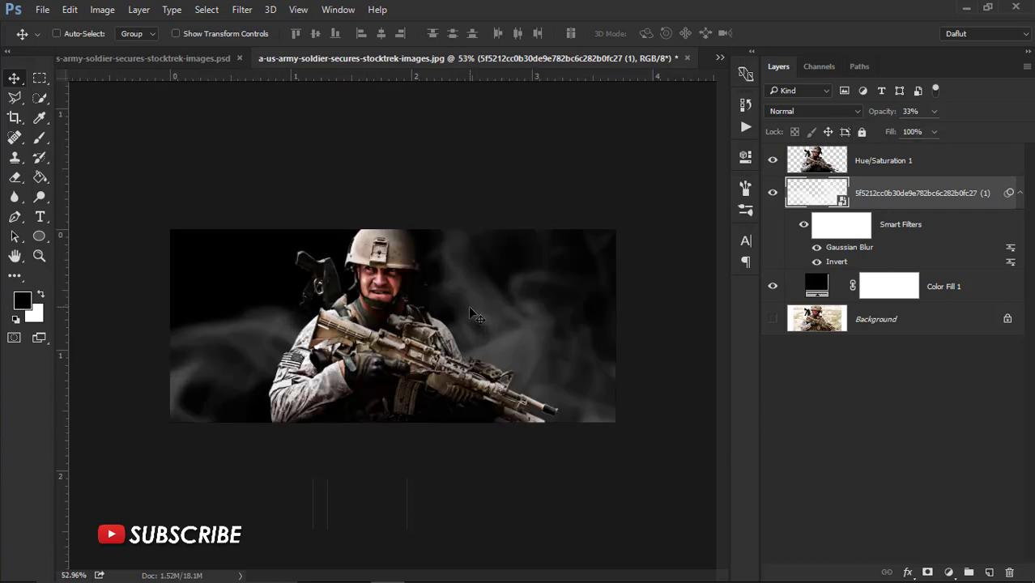
Add a new empty layer and set up a white soft round brush at 800 px
click(989, 572)
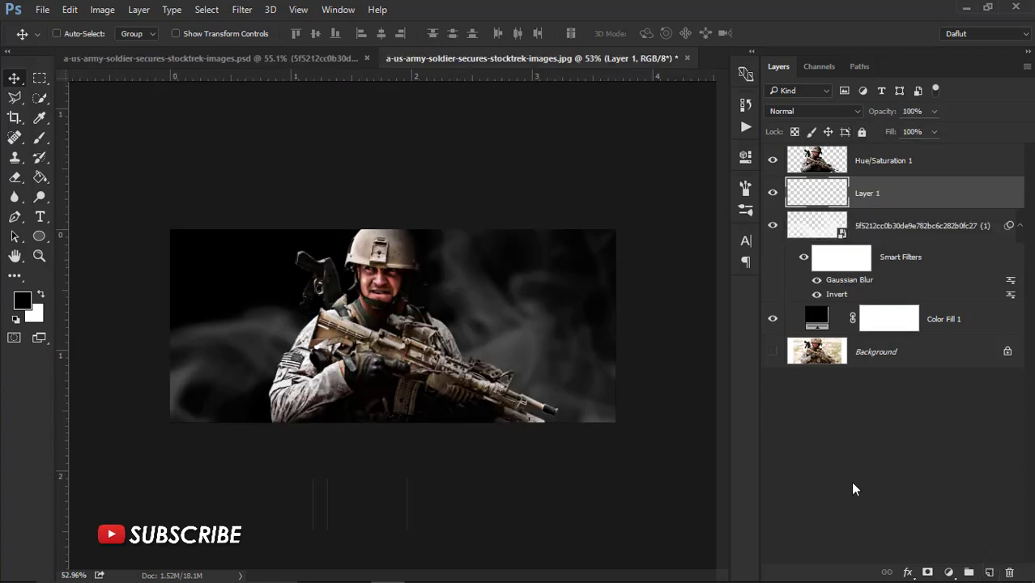
click(39, 137)
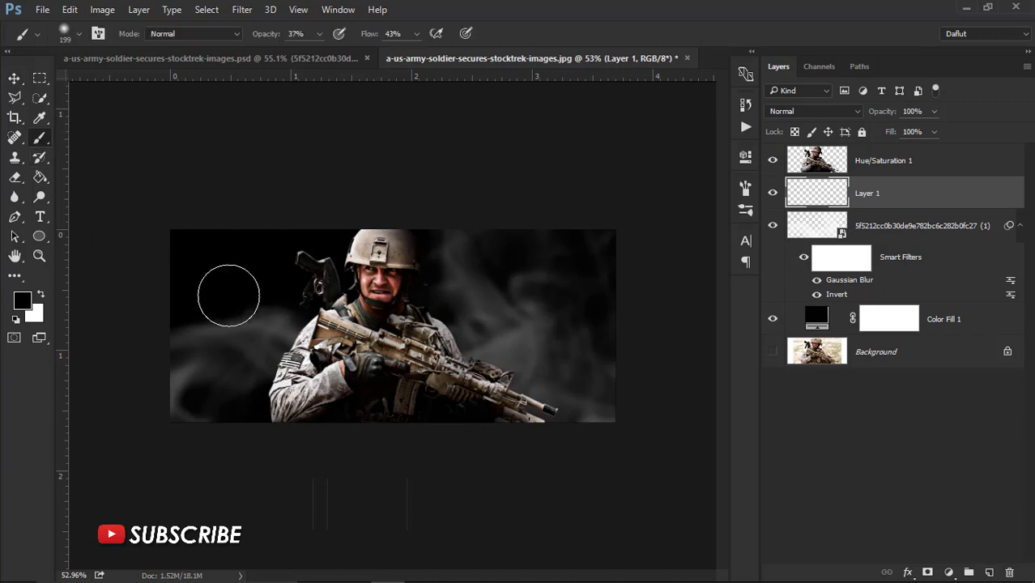
click(40, 294)
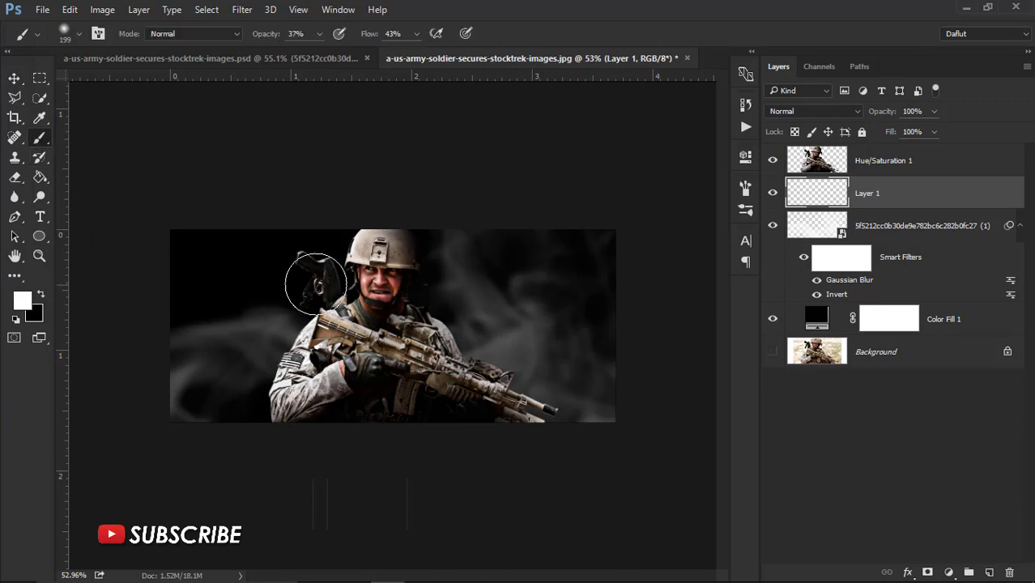
right_click(315, 283)
click(456, 437)
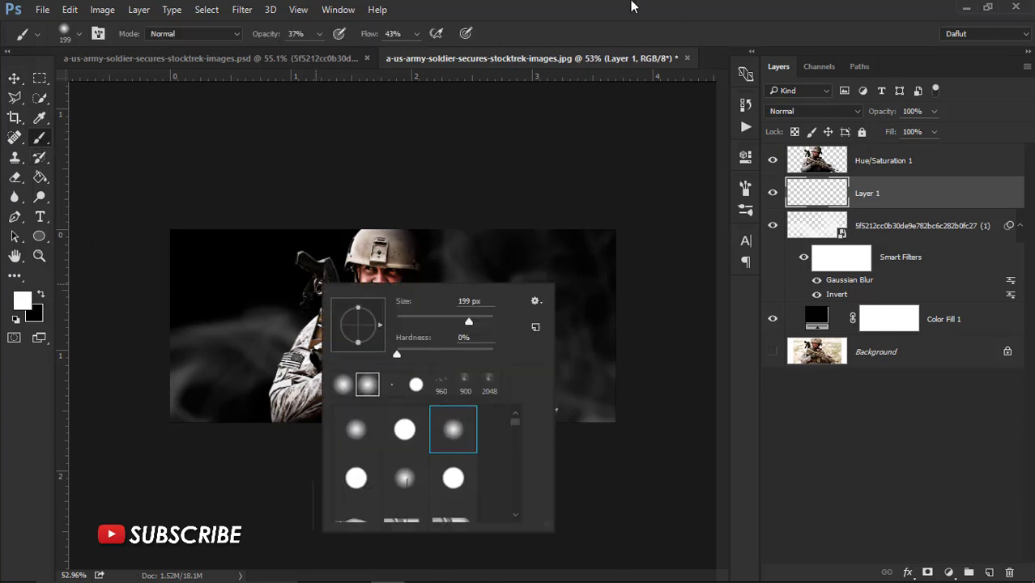
key(Return)
key(bracketright)
key(bracketright)
key(bracketright)
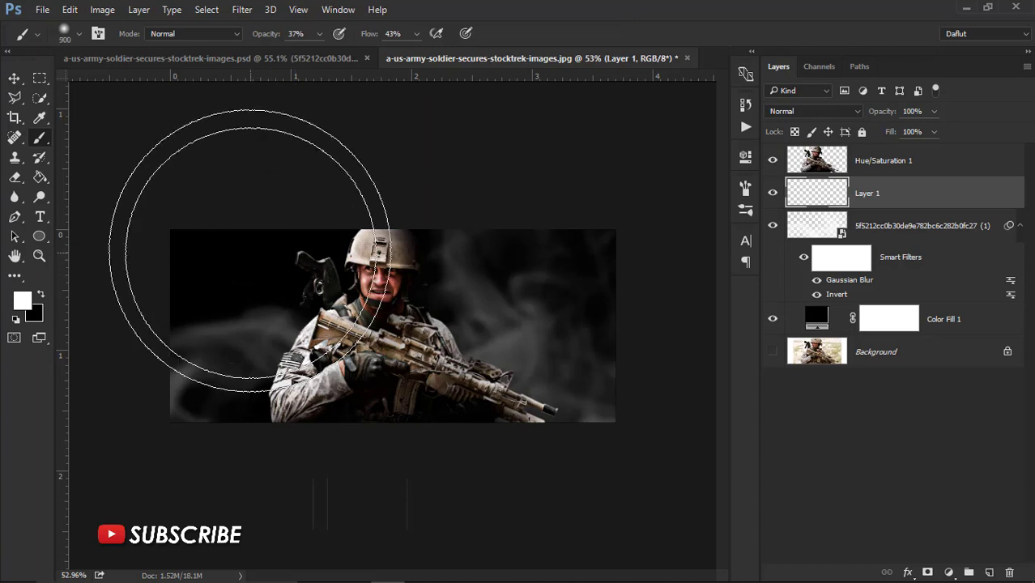
key(bracketleft)
Paint a soft white glow at the upper left at 100% brush opacity, then fade Layer 1 to 49%
click(245, 247)
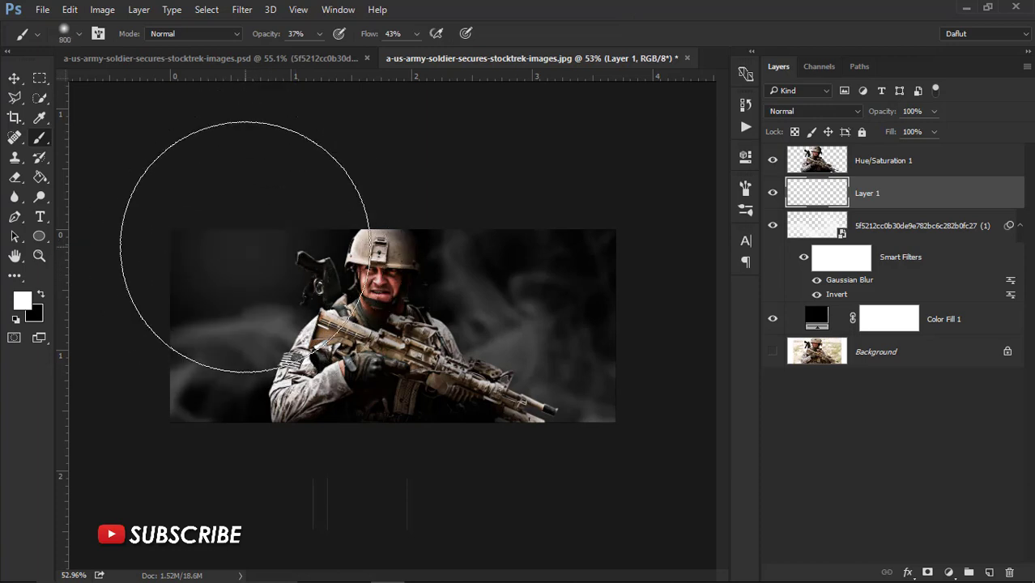
key(ctrl+z)
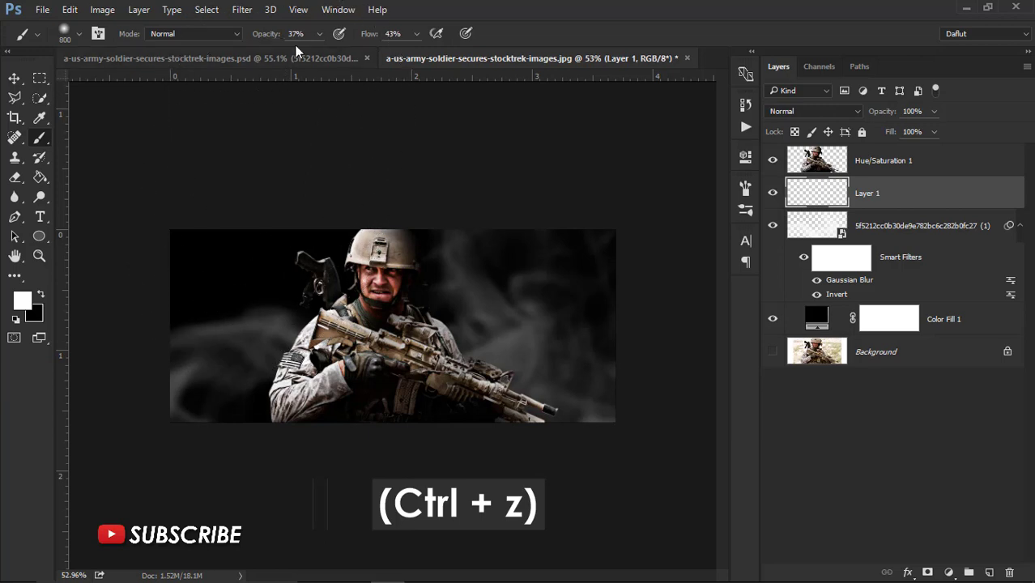
click(317, 34)
drag(314, 54, 477, 62)
click(413, 35)
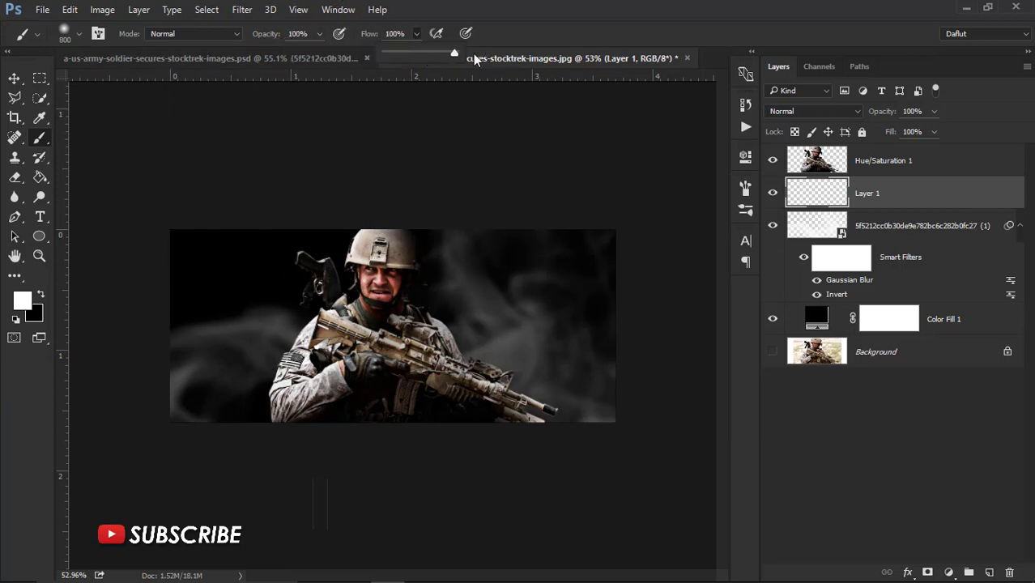
click(256, 256)
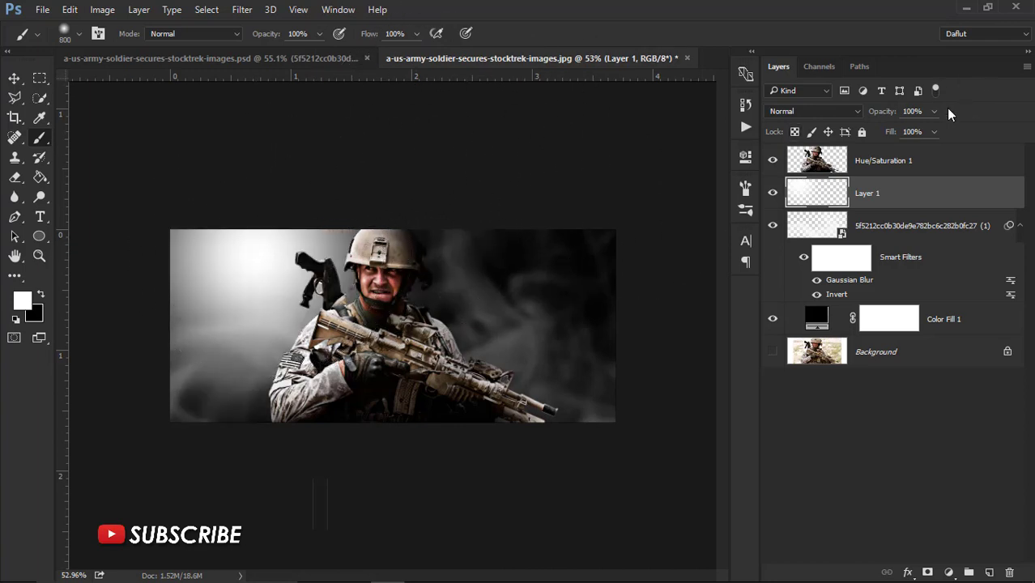
drag(933, 131, 894, 132)
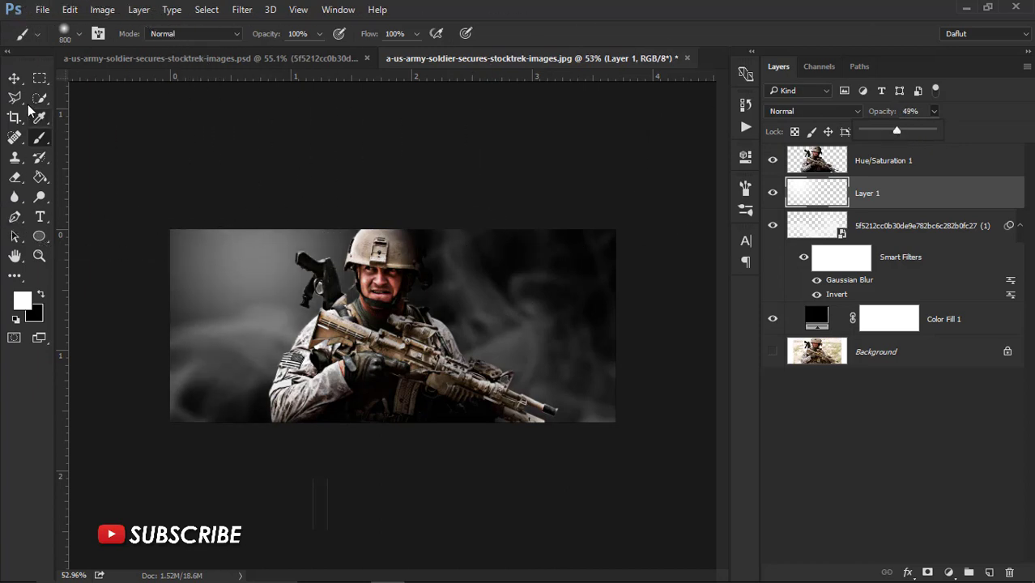
click(14, 79)
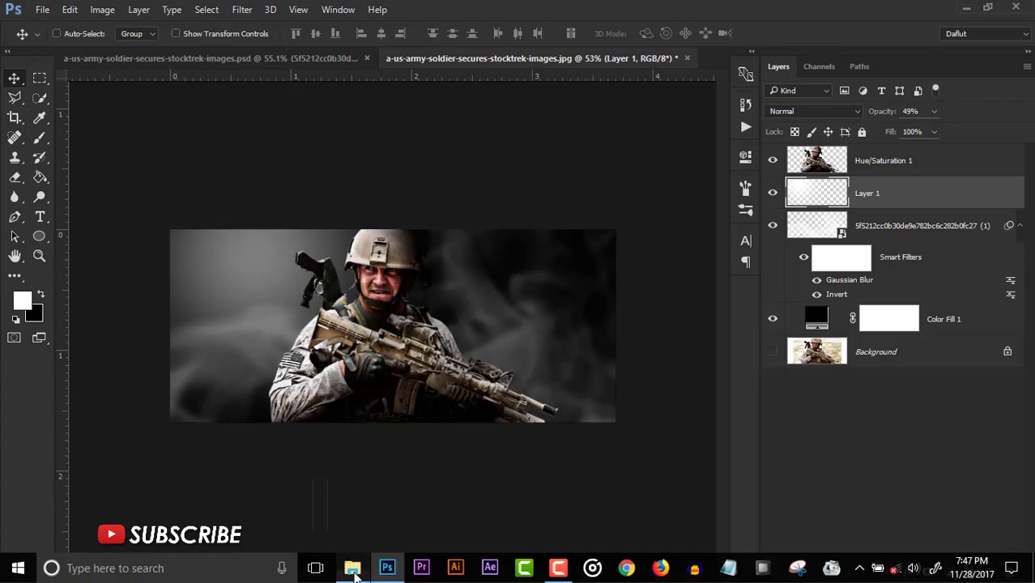
Place the ember image maxresdefault (1) on the canvas, enlarged to cover it
click(352, 568)
mouse_move(303, 389)
mouse_down()
mouse_move(389, 575)
mouse_move(370, 526)
mouse_up()
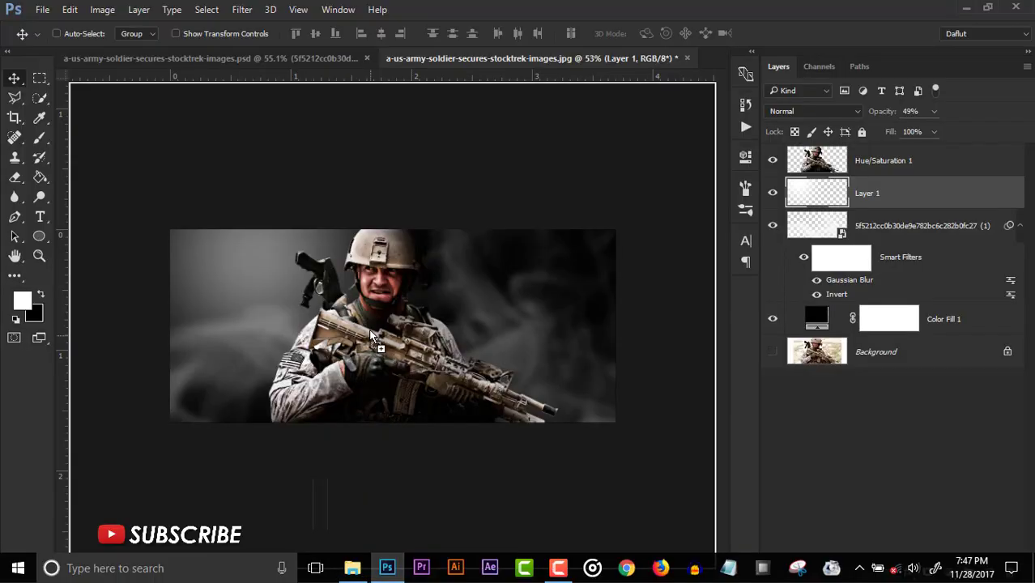
scroll(392, 326, down, 2)
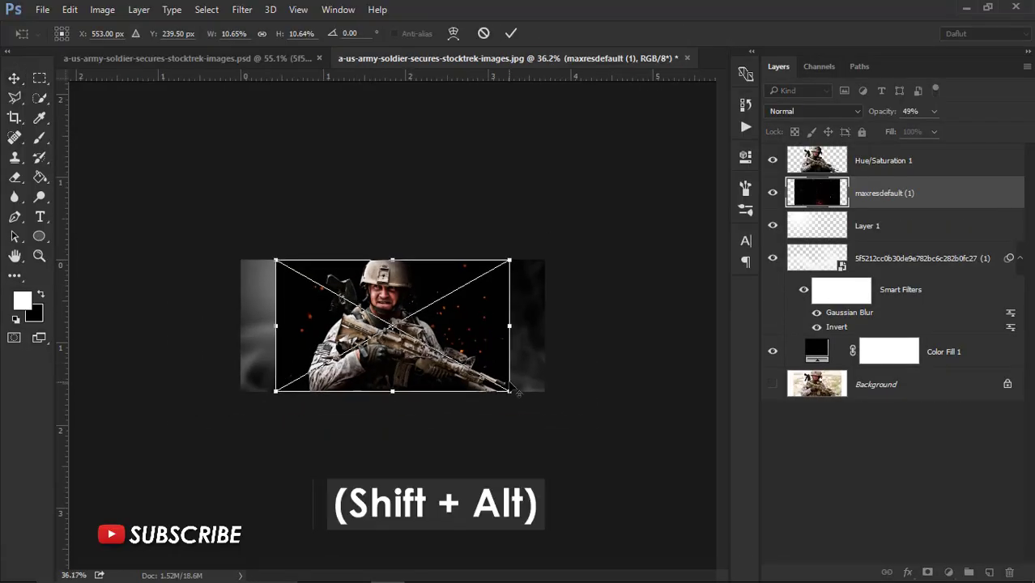
drag(509, 390, 644, 467)
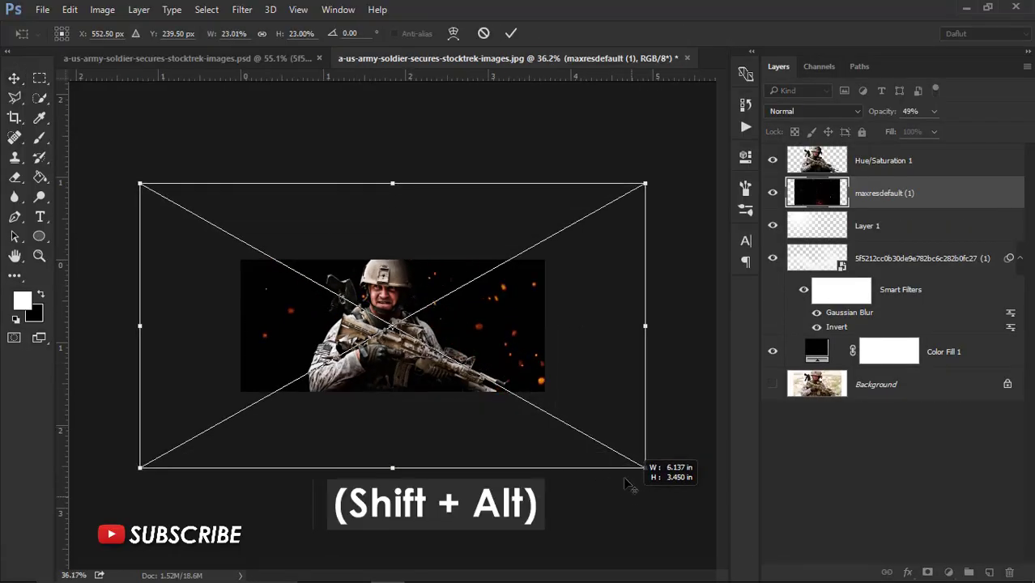
key(Return)
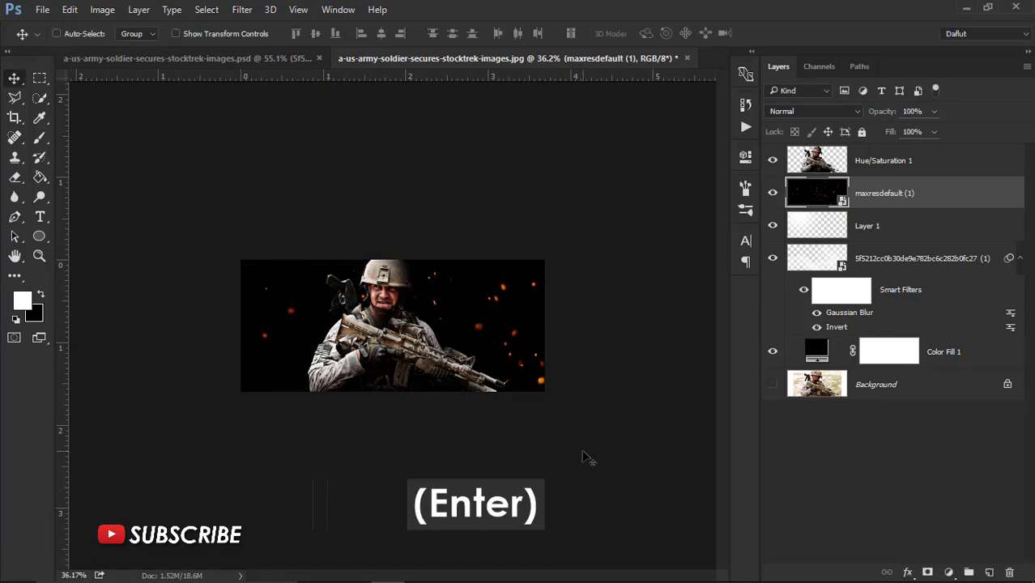
Blend the ember layer in Lighten mode and shift it to the left
scroll(586, 456, up, 2)
scroll(586, 456, up, 2)
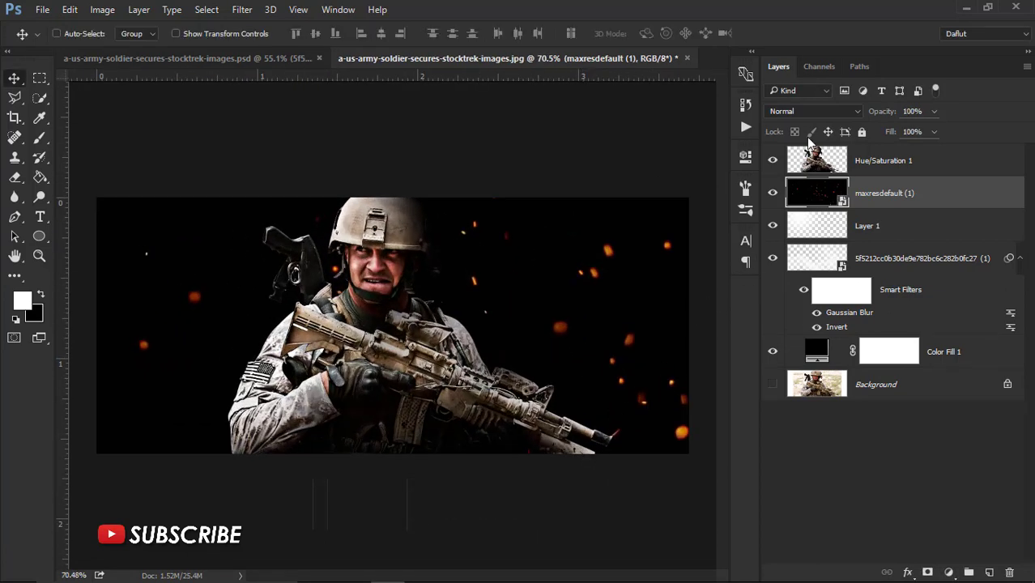
click(810, 111)
click(802, 214)
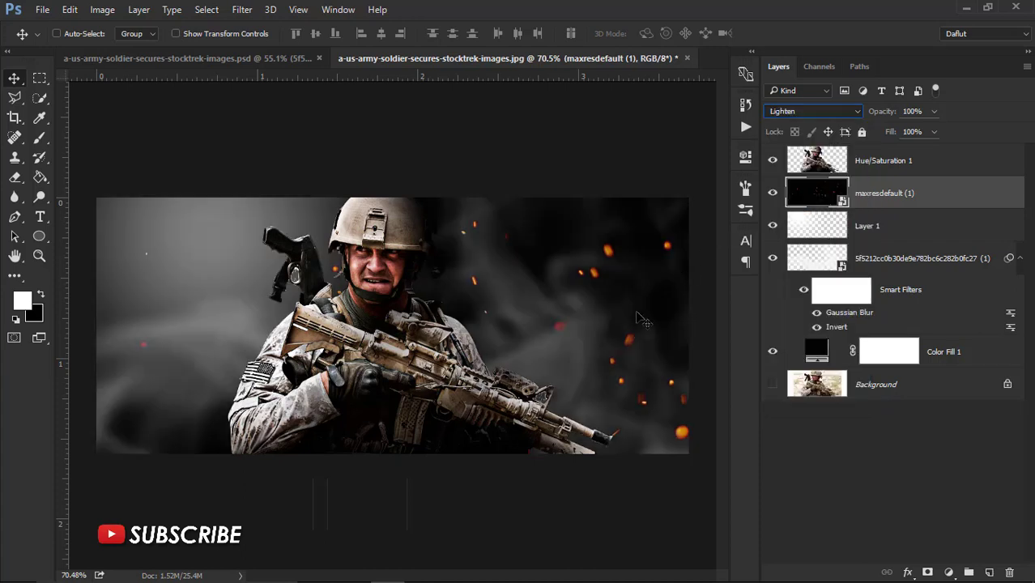
mouse_move(640, 318)
mouse_down()
mouse_move(345, 336)
mouse_move(617, 338)
mouse_up()
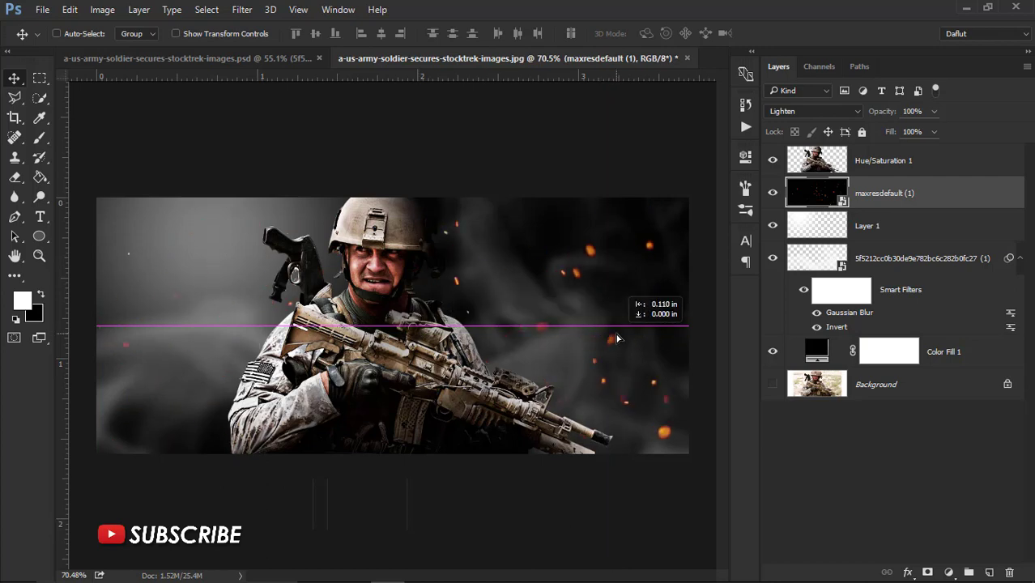
scroll(617, 339, down, 1)
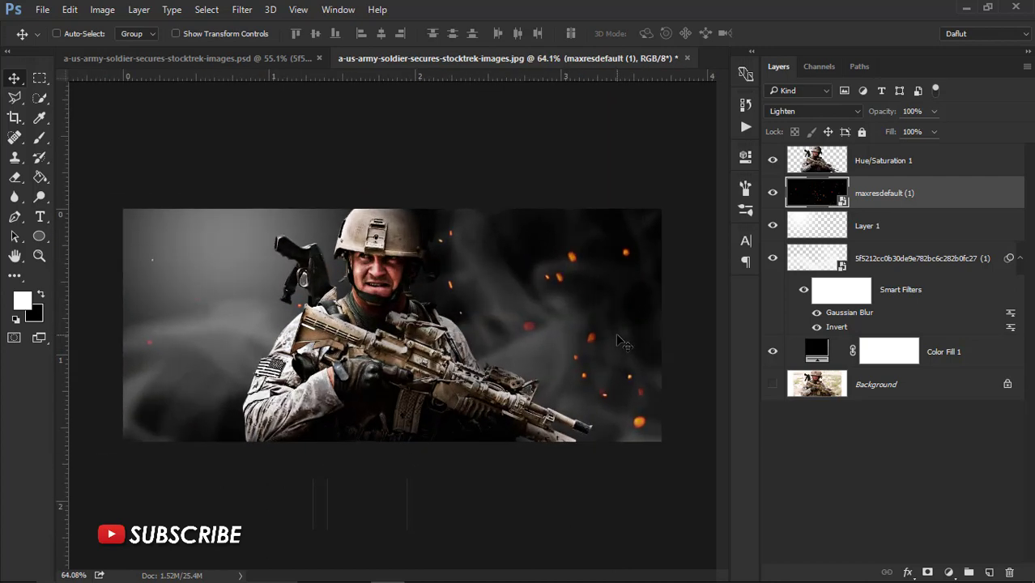
Duplicate the ember layer, move the copy to the top of the stack, and reposition it
key(ctrl+j)
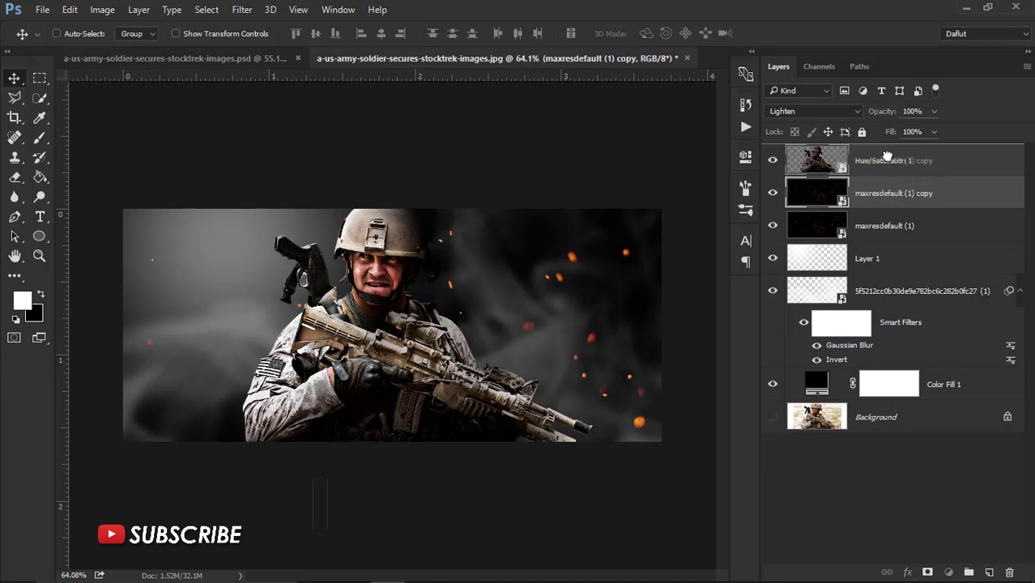
drag(881, 199, 887, 156)
drag(601, 322, 300, 321)
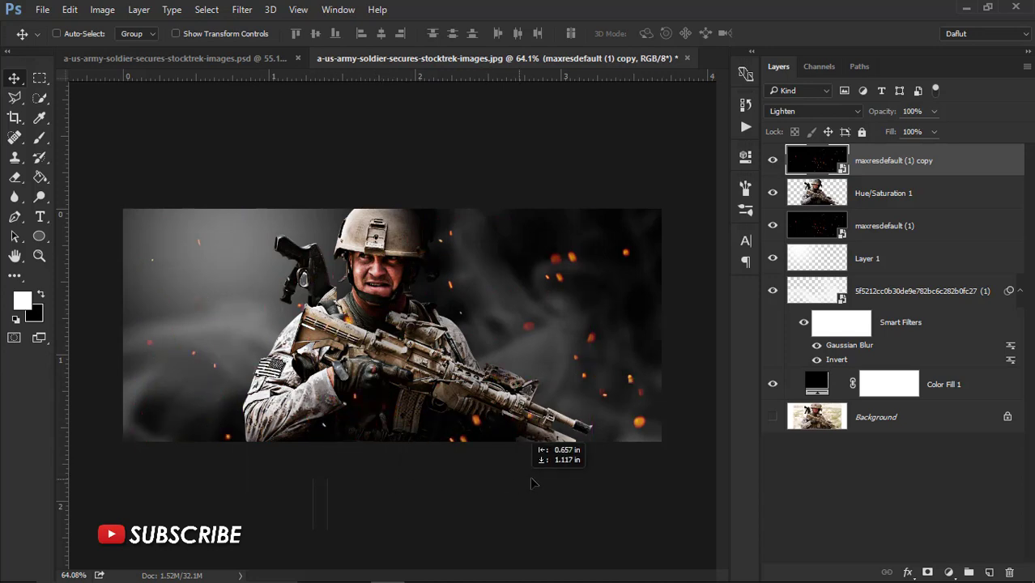
mouse_move(301, 321)
mouse_down()
mouse_move(504, 468)
mouse_move(474, 447)
mouse_up()
scroll(472, 450, down, 3)
scroll(472, 451, down, 2)
key(ctrl)
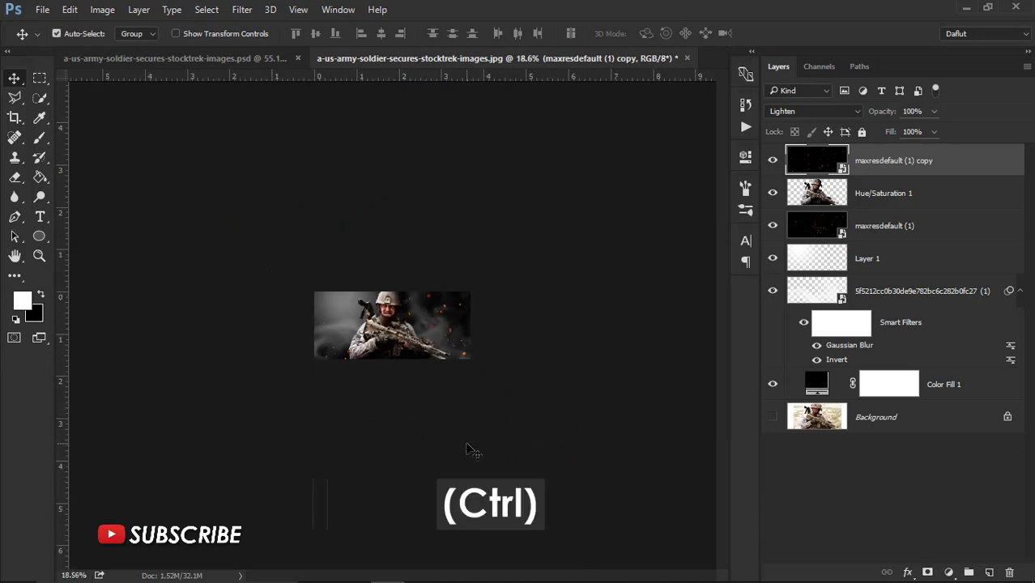
Enlarge the ember copy beyond the canvas edges and position it for bigger foreground sparks
key(ctrl+t)
drag(474, 435, 613, 502)
key(Return)
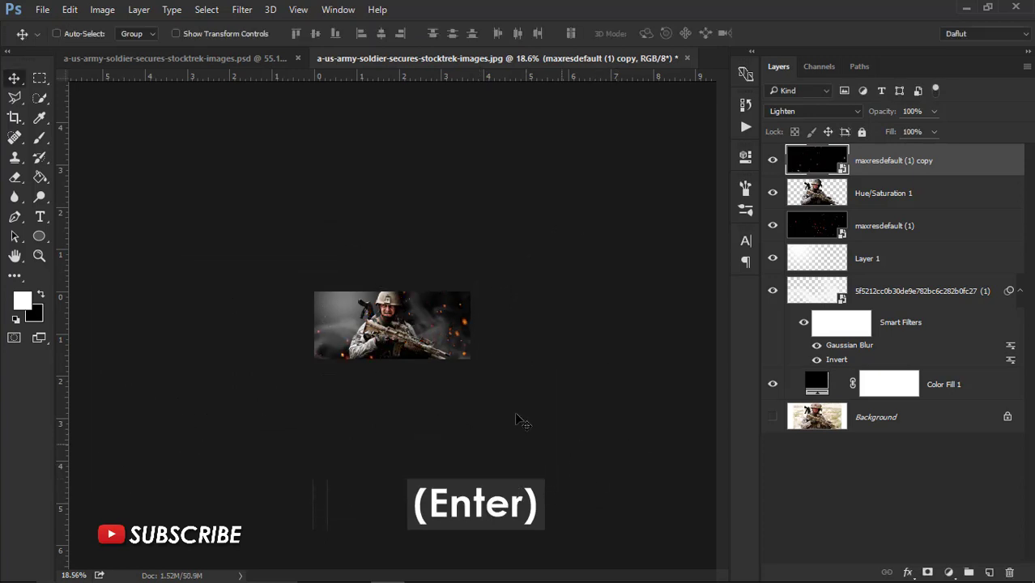
key(ctrl+0)
mouse_move(519, 401)
mouse_down()
mouse_move(531, 400)
mouse_move(312, 347)
mouse_up()
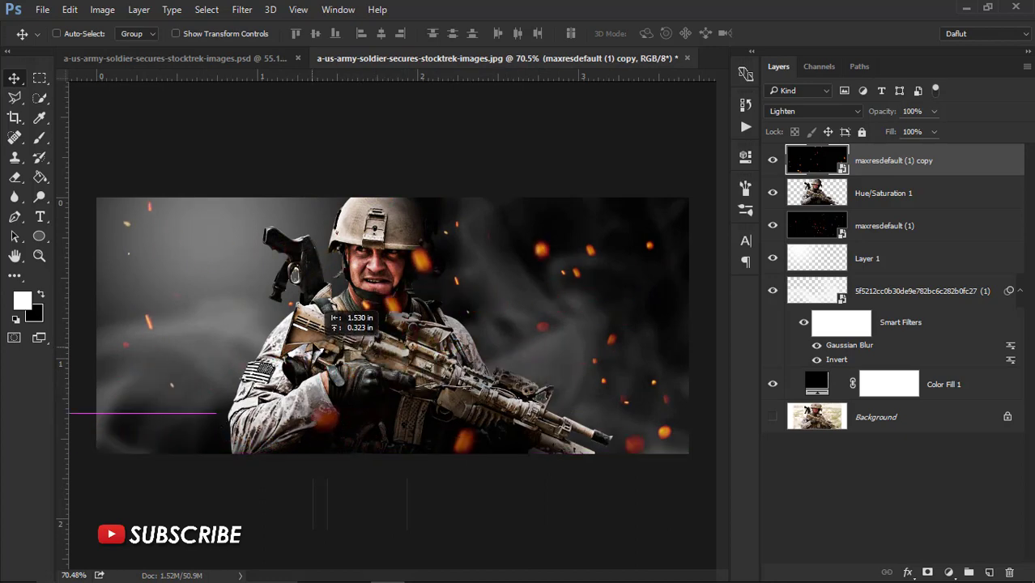
drag(312, 348, 404, 253)
drag(434, 287, 438, 299)
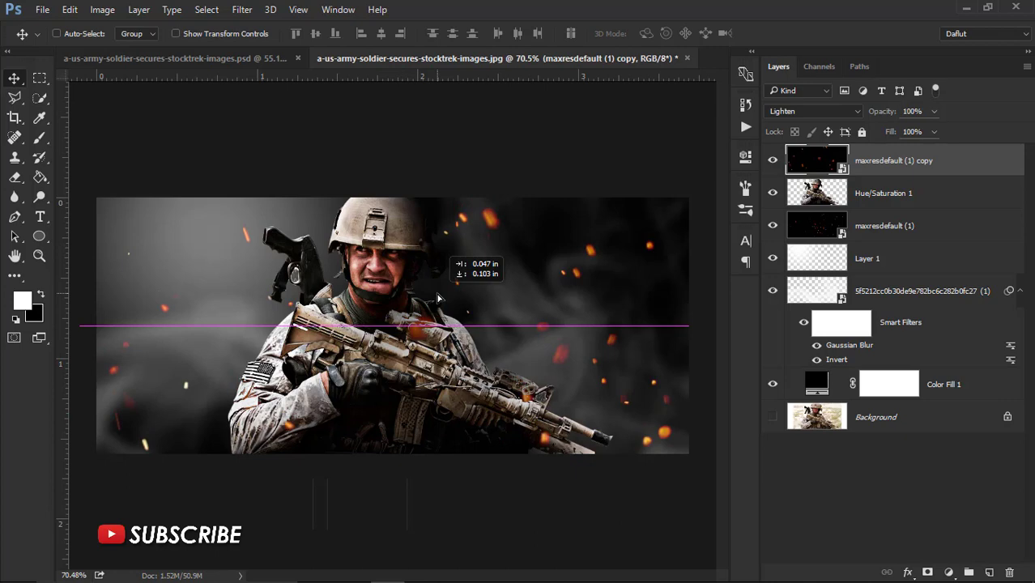
scroll(441, 306, down, 2)
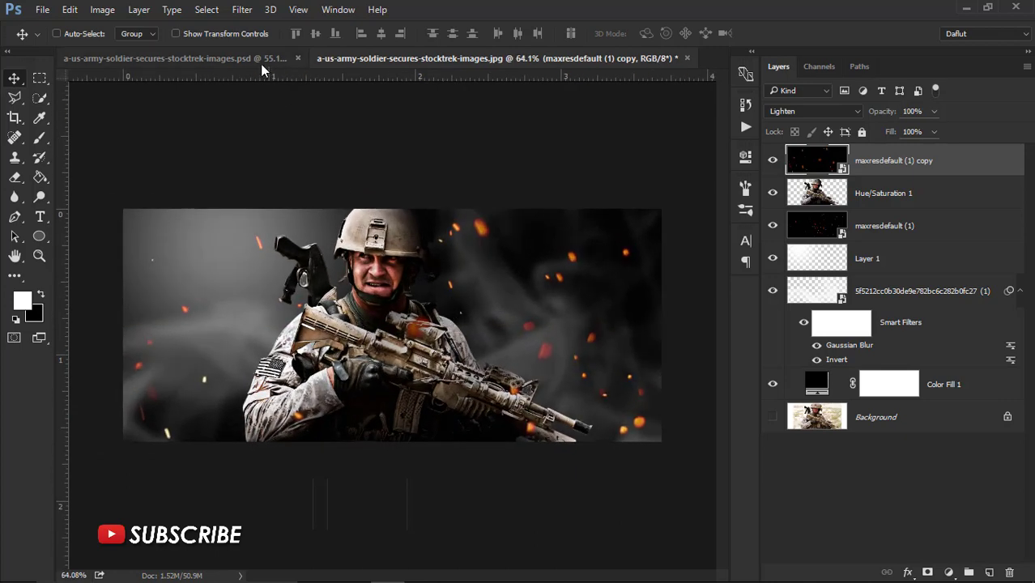
click(242, 10)
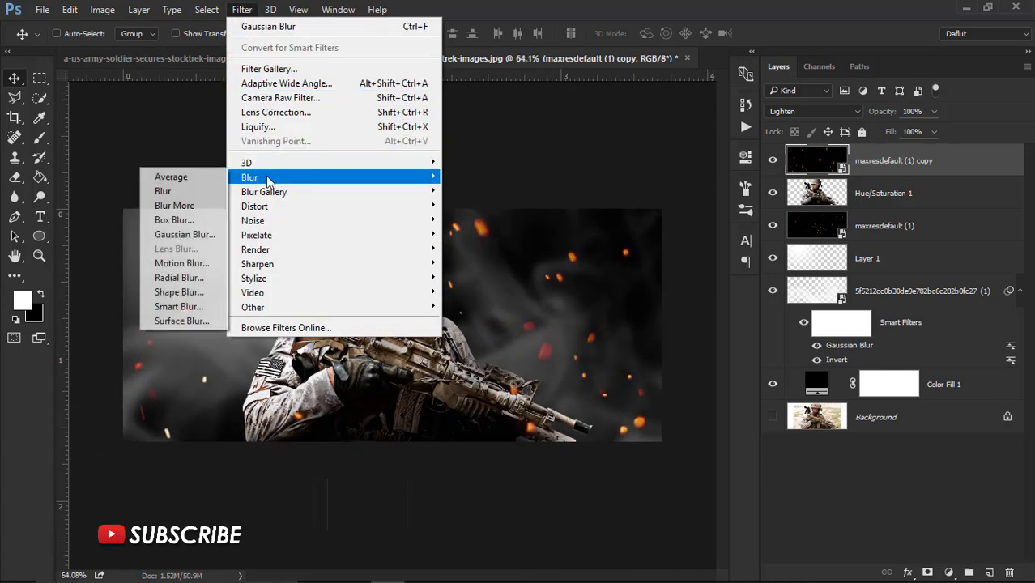
mouse_move(251, 178)
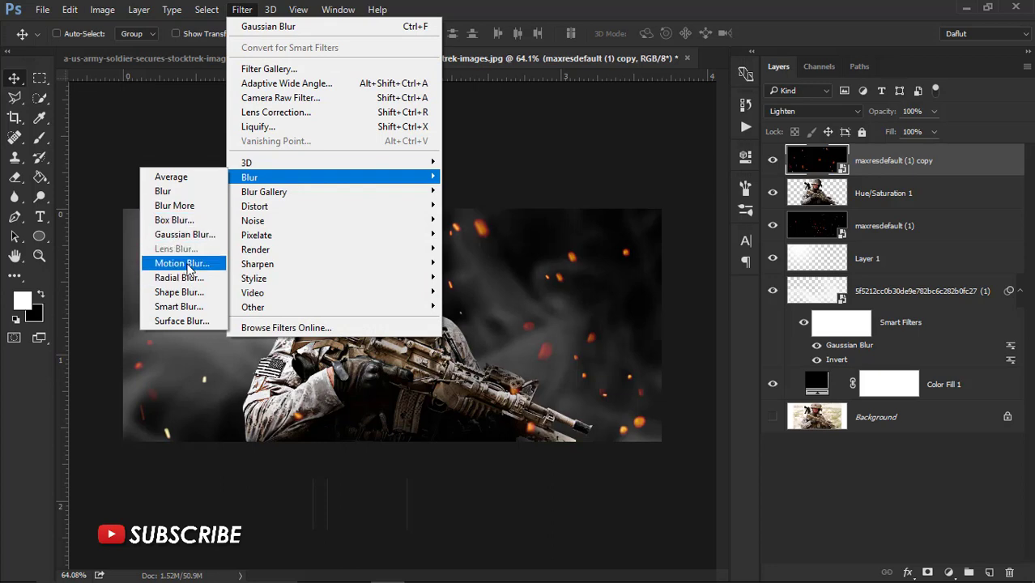
Apply a Motion Blur of 35° and 15 pixels to the top ember copy and compare the result
click(184, 263)
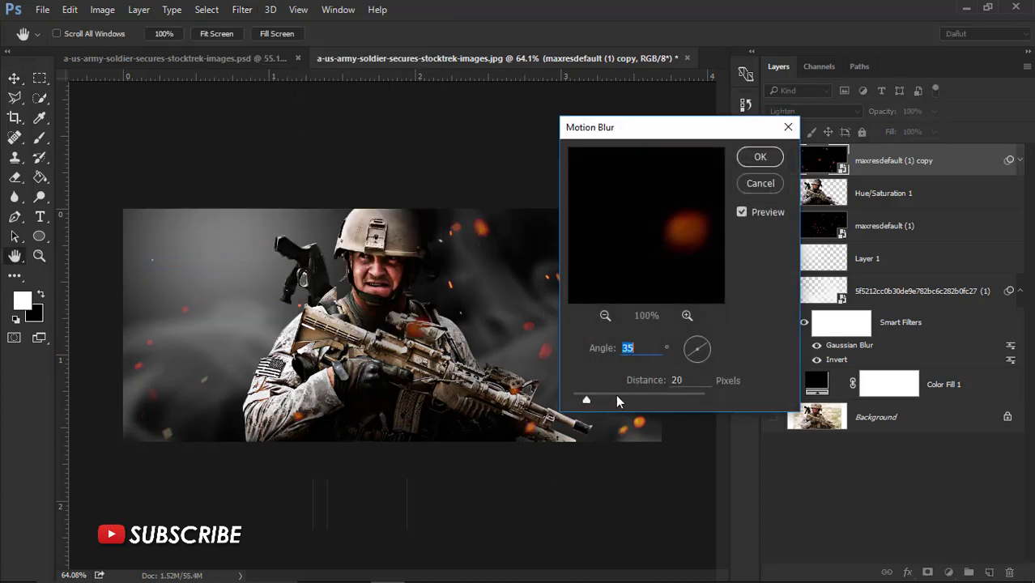
mouse_move(589, 397)
mouse_down()
mouse_move(574, 399)
mouse_move(617, 399)
mouse_move(584, 401)
mouse_up()
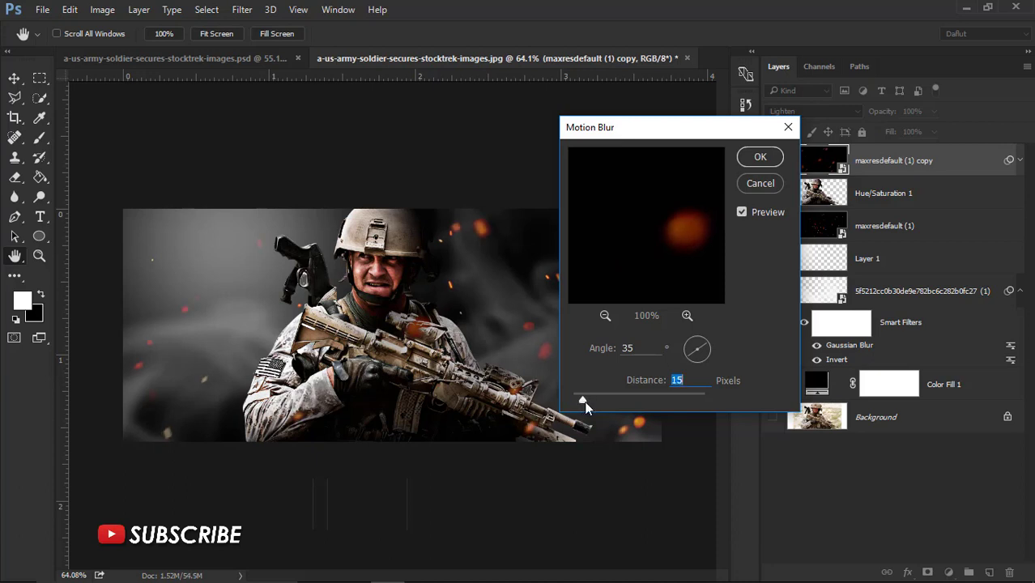
click(756, 164)
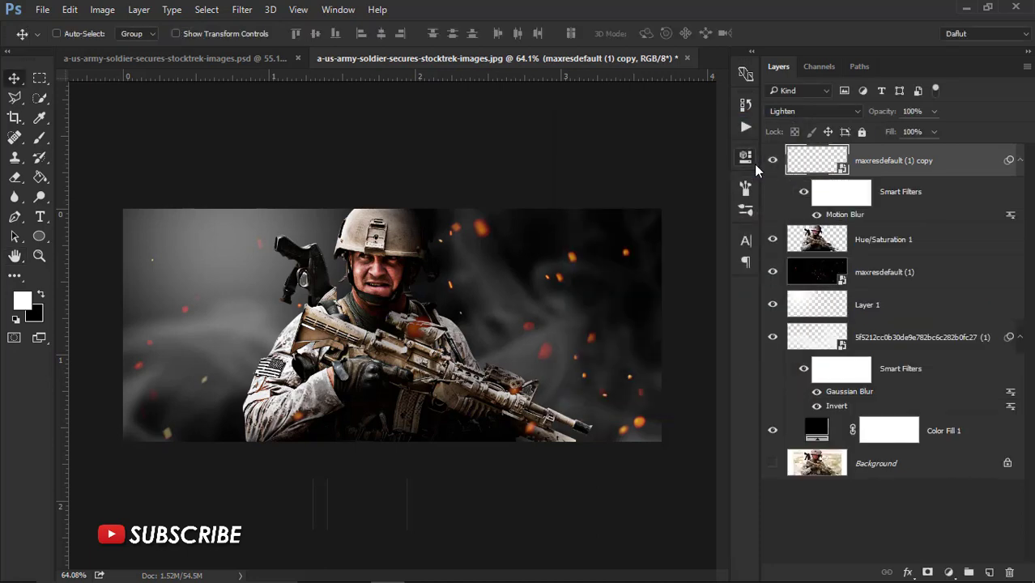
click(772, 161)
click(771, 162)
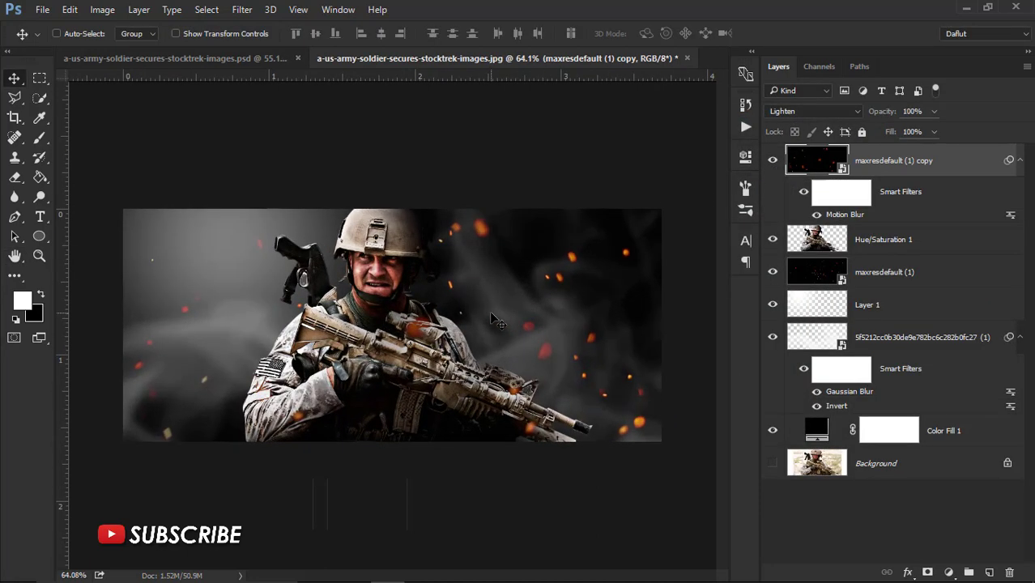
click(877, 241)
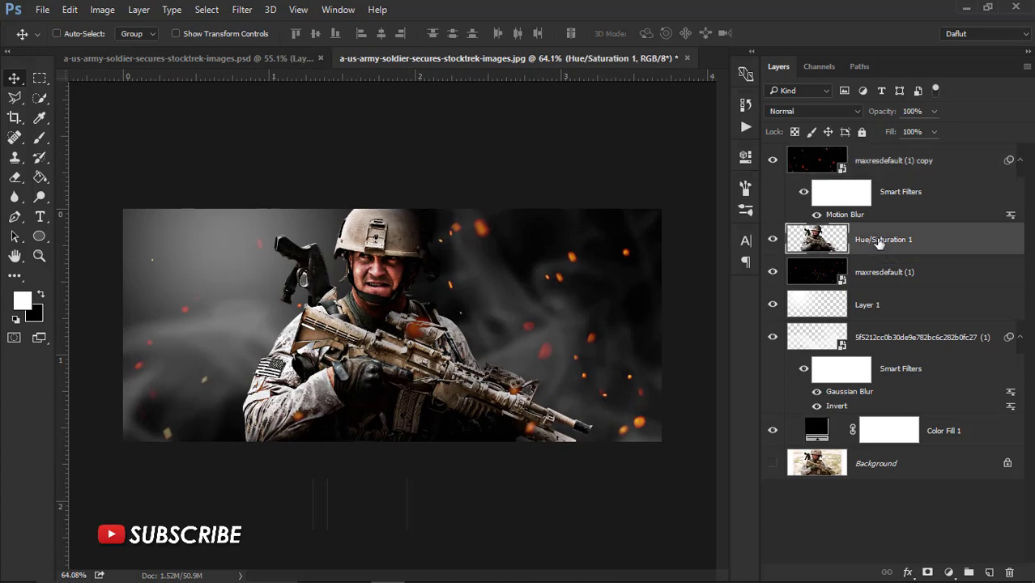
Apply Levels to the Hue/Saturation 1 soldier layer: black input 8, midtones 0.91, white 255
scroll(590, 267, up, 2)
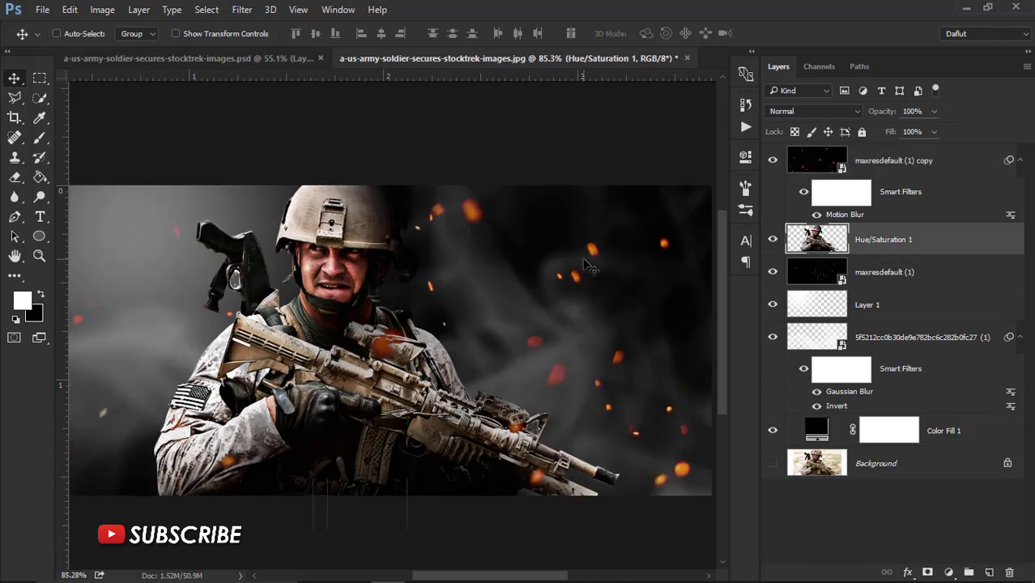
key(ctrl+l)
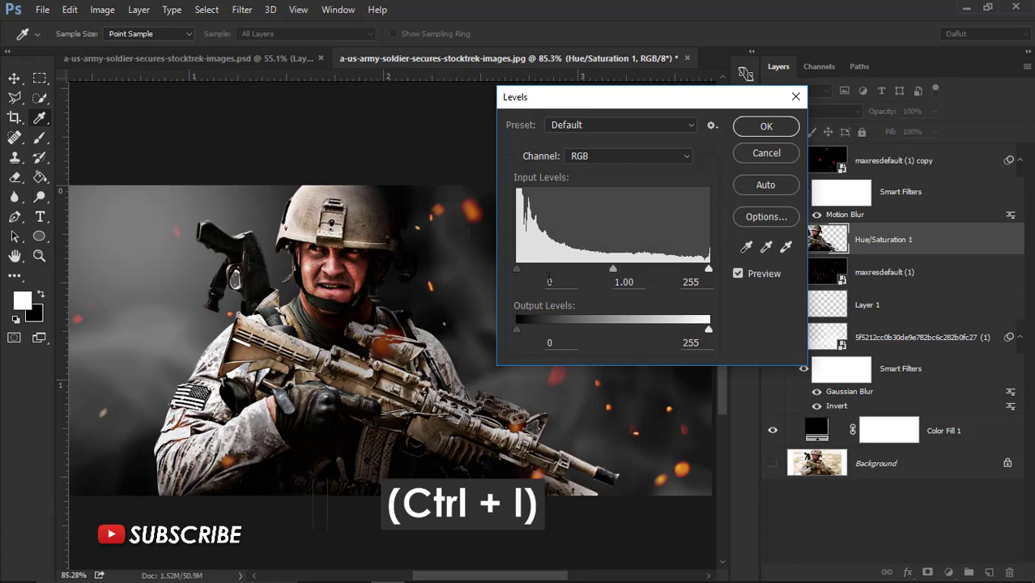
drag(613, 269, 626, 268)
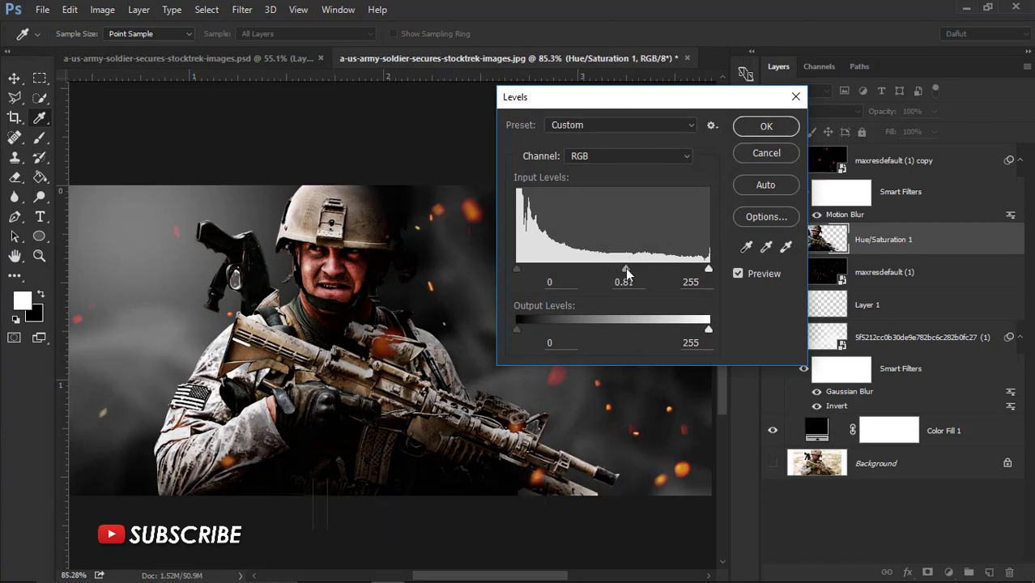
click(628, 272)
drag(704, 271, 718, 267)
mouse_move(523, 269)
mouse_down()
mouse_move(533, 271)
mouse_move(524, 276)
mouse_up()
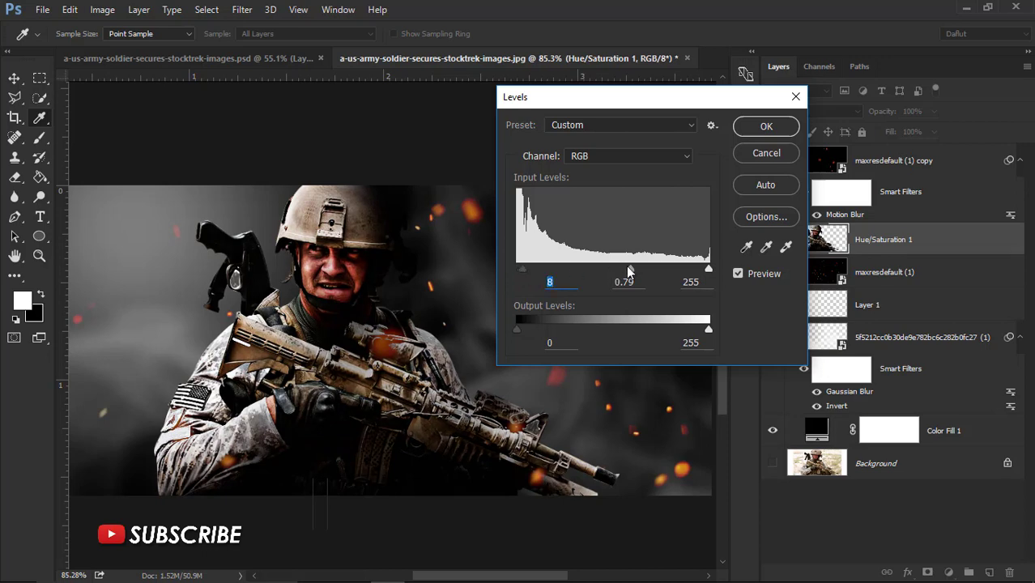
drag(621, 271, 618, 270)
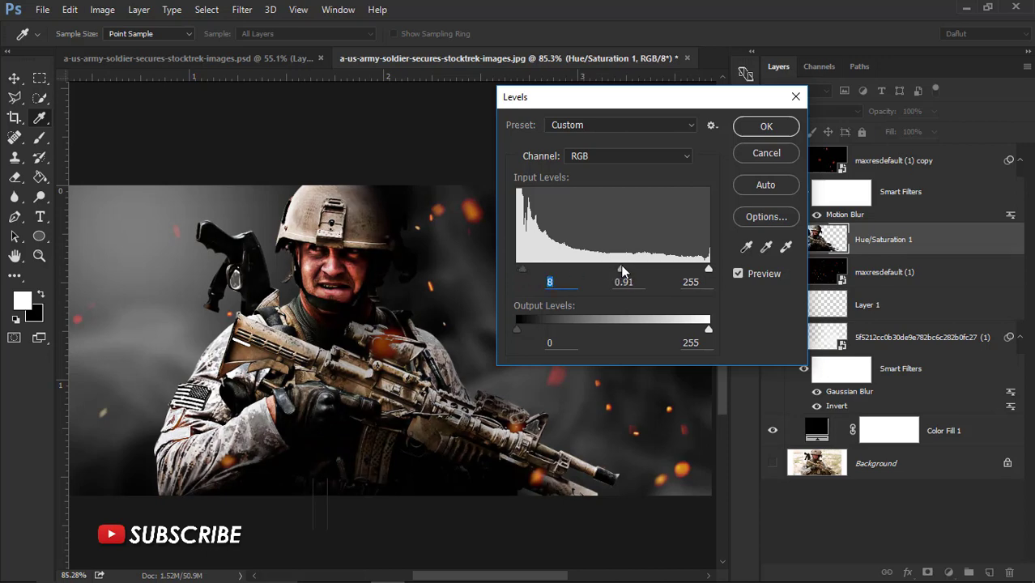
click(622, 270)
click(760, 127)
Add a new Layer 2 and clip it to the layer below
scroll(431, 321, down, 2)
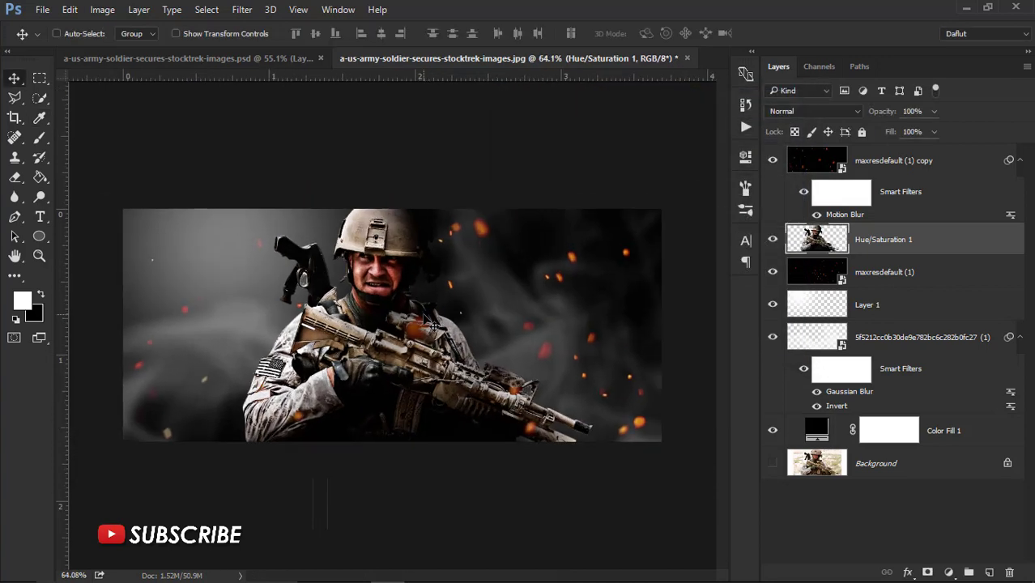
click(988, 574)
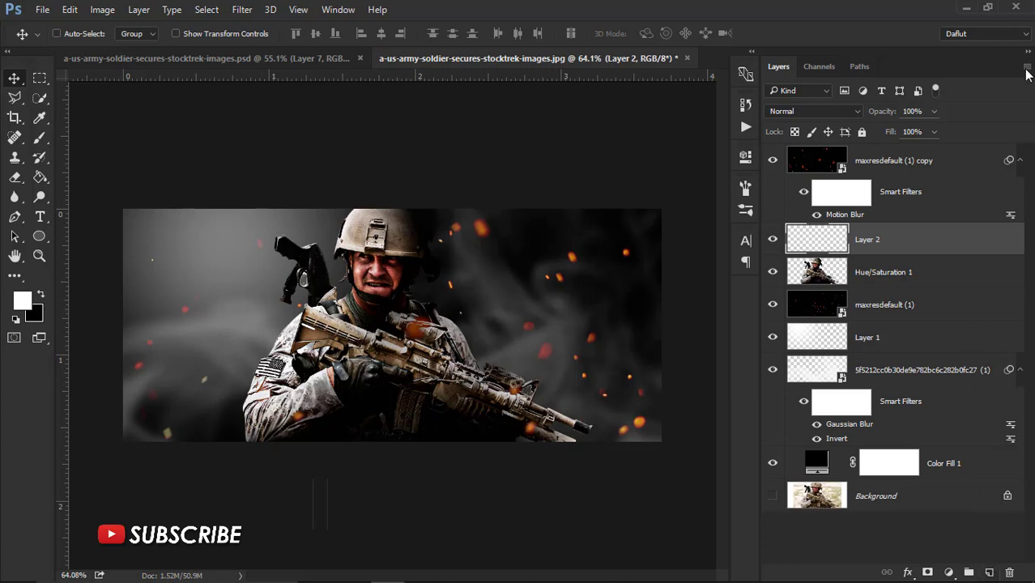
click(1026, 69)
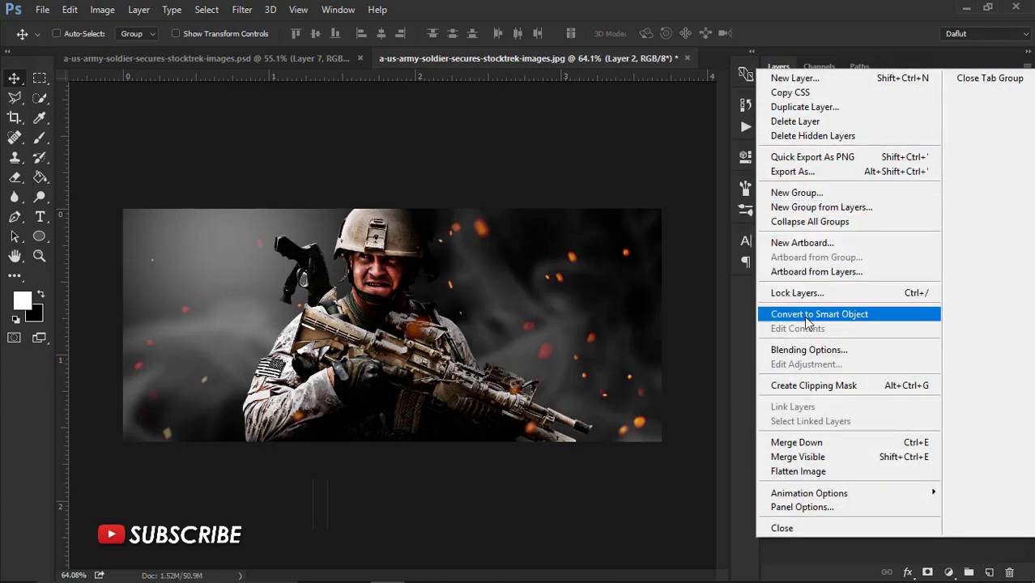
click(810, 385)
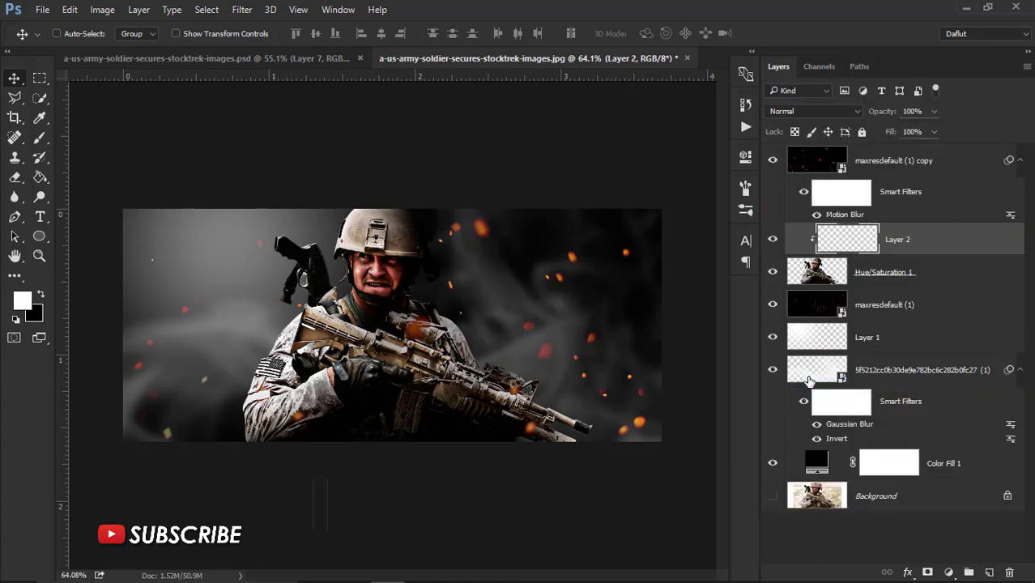
Set up a soft brush at 78 px with 0% hardness
click(40, 138)
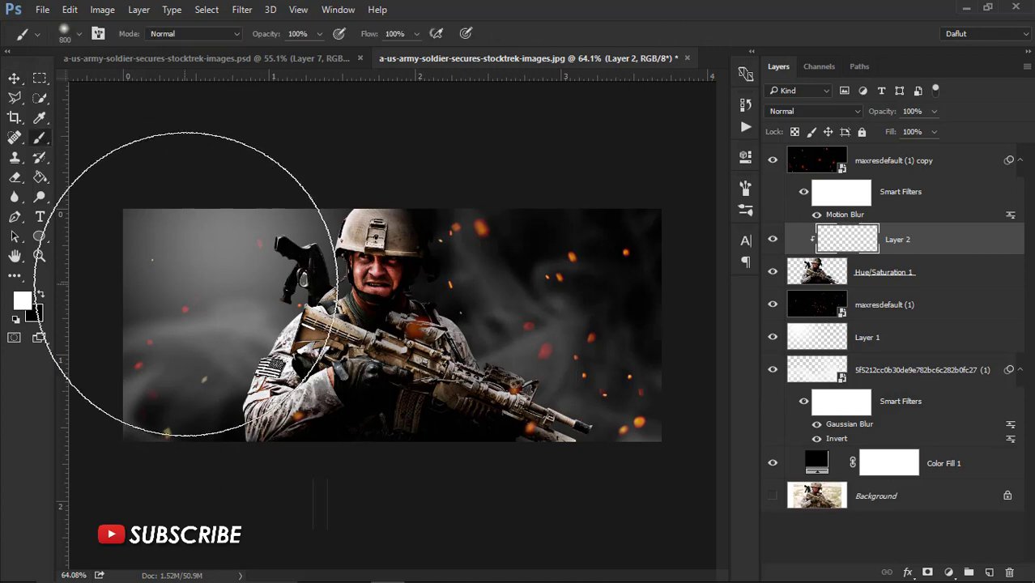
scroll(188, 283, up, 2)
right_click(269, 265)
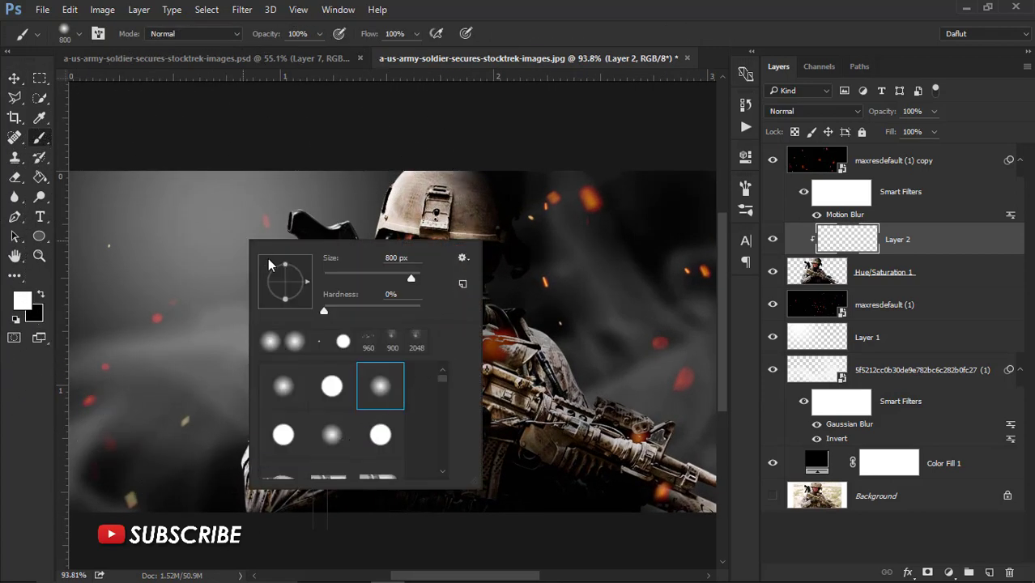
drag(405, 280, 354, 280)
key(Return)
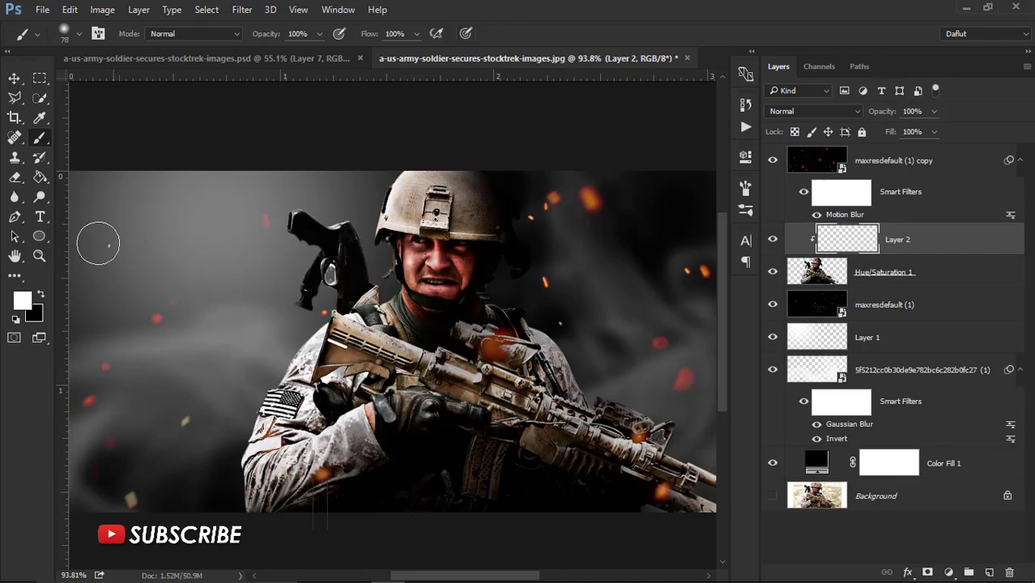
Set the foreground painting colour to orange-yellow #ffba00
click(25, 301)
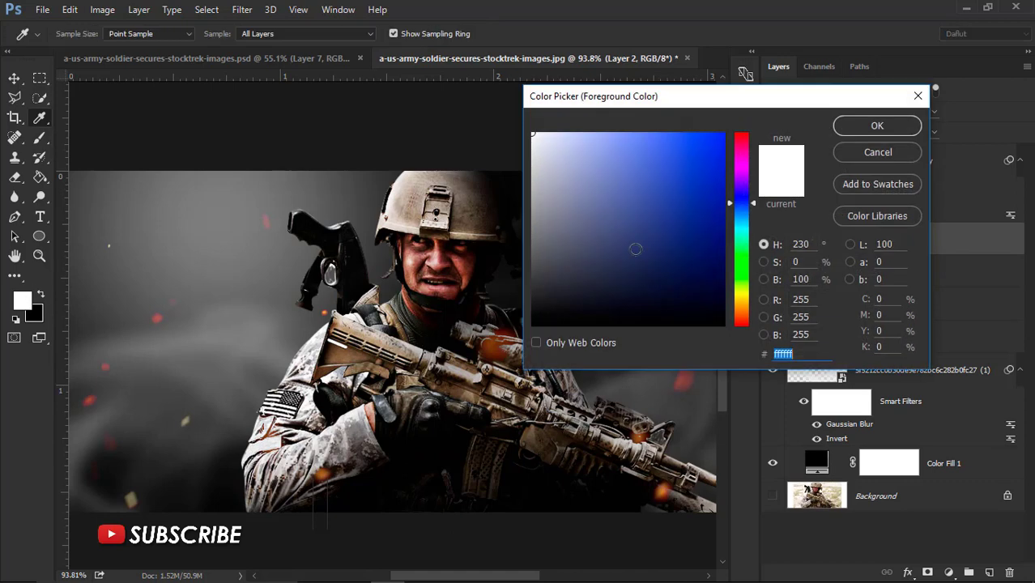
drag(745, 276, 751, 299)
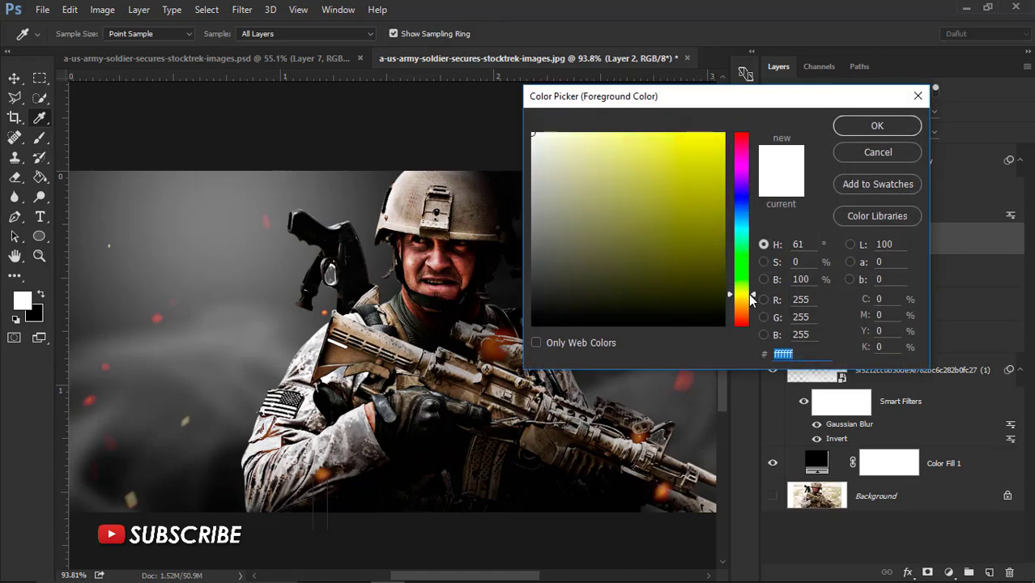
mouse_move(675, 201)
mouse_down()
mouse_move(659, 184)
mouse_move(753, 103)
mouse_up()
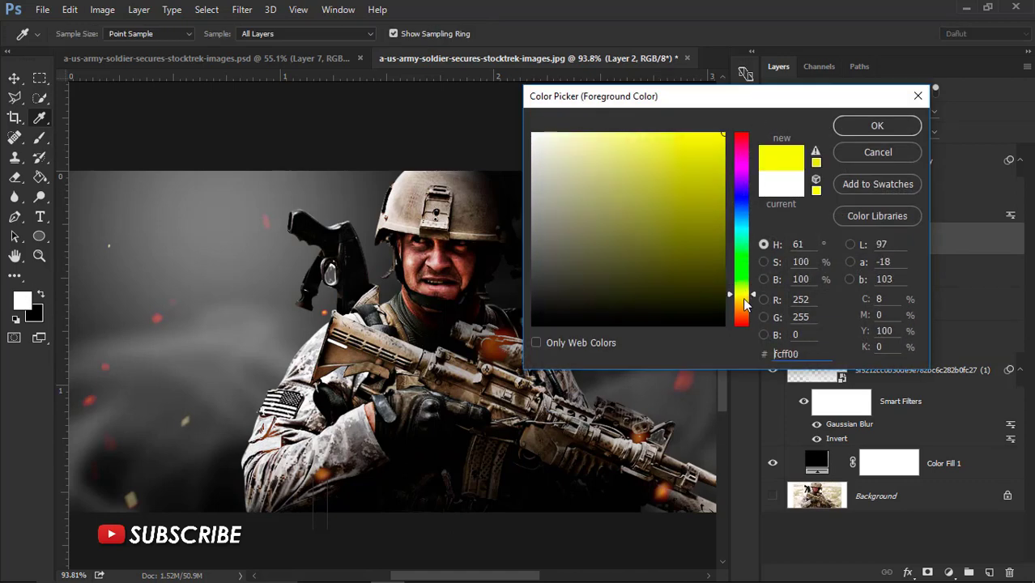
drag(745, 298, 742, 302)
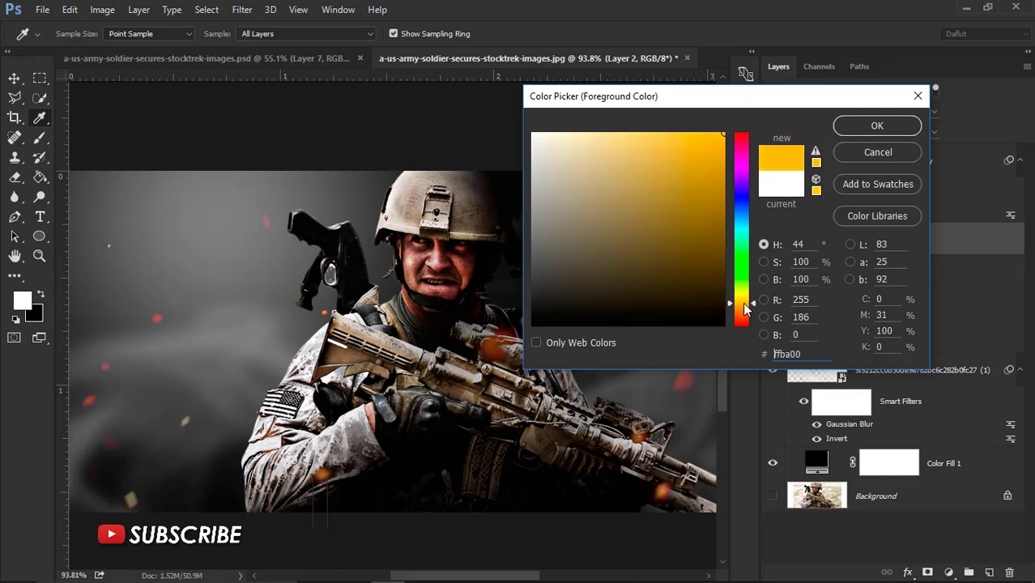
click(852, 127)
scroll(373, 198, up, 2)
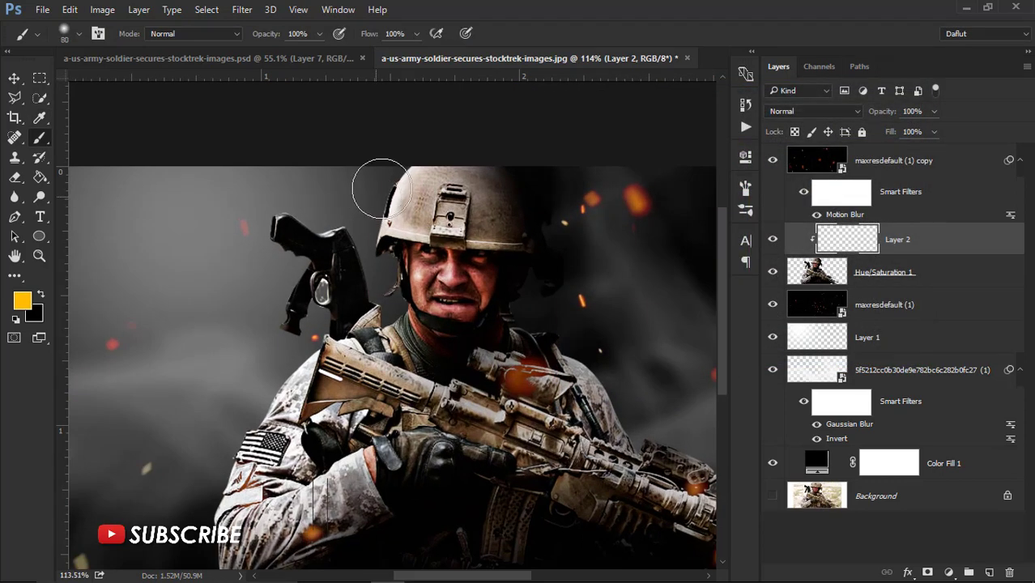
Paint orange-yellow over the helmet's left side and set Layer 2 to Overlay blend mode
key(])
key(])
key(])
key(])
mouse_move(401, 190)
mouse_down()
mouse_move(370, 233)
mouse_move(442, 186)
mouse_move(478, 178)
mouse_up()
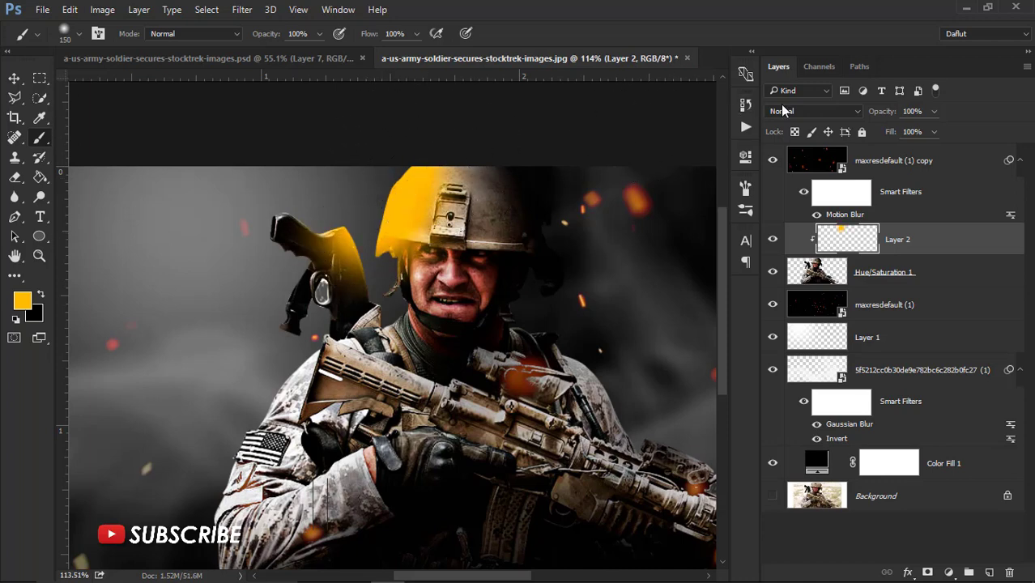
click(784, 111)
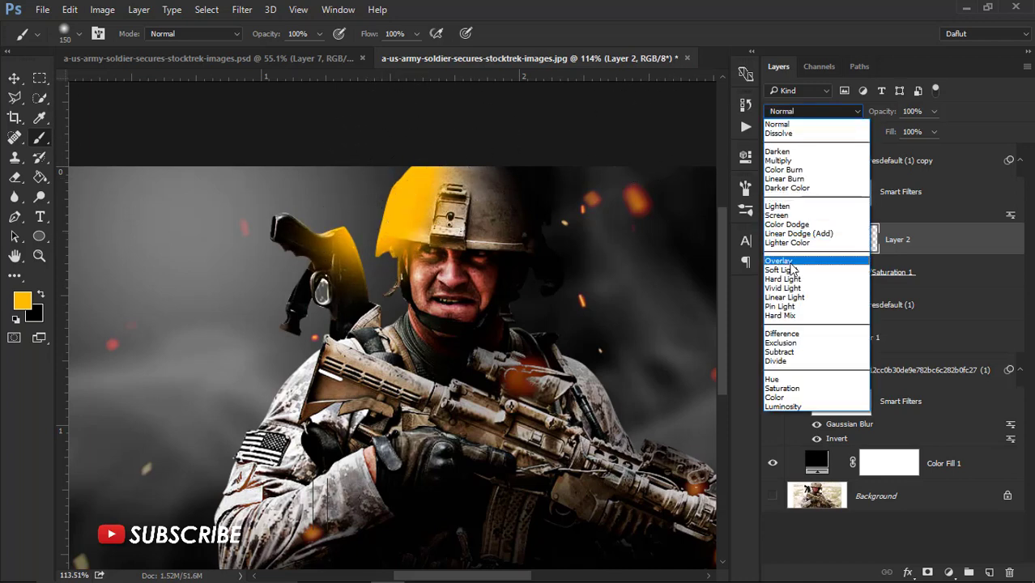
click(790, 261)
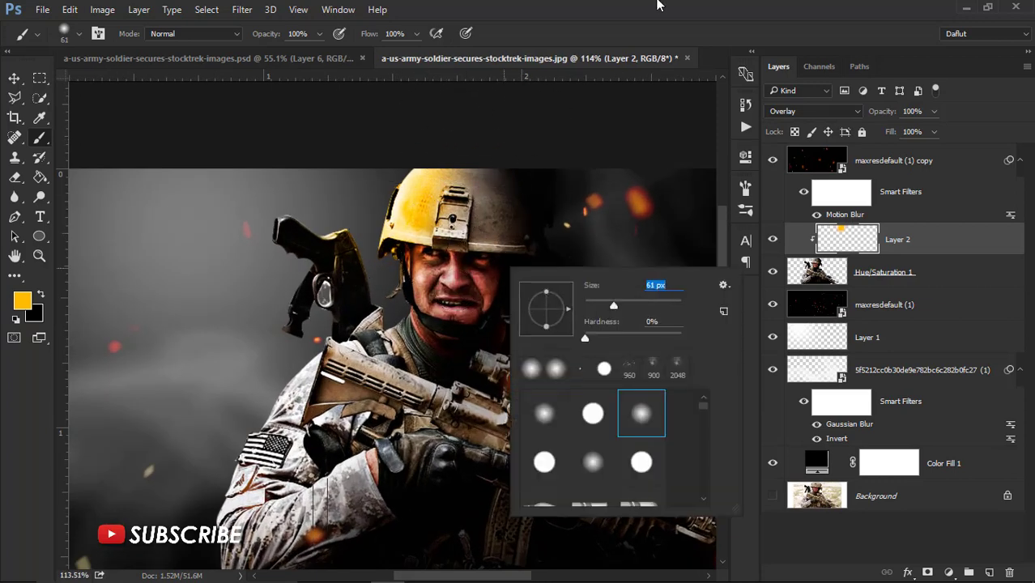
key(Escape)
Paint orange highlights on both cheeks, the teeth and down toward the jaw
scroll(392, 250, up, 5)
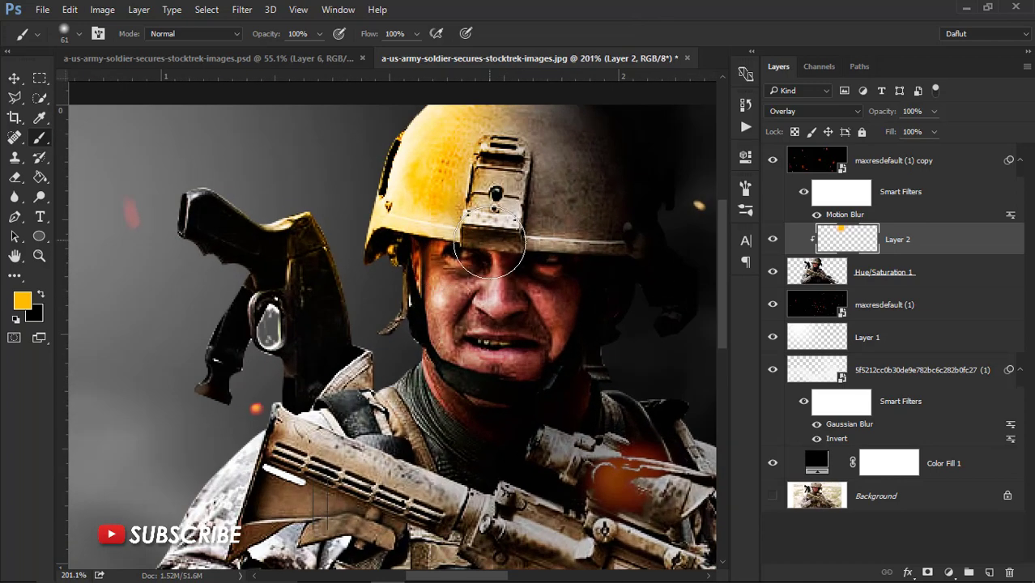
key(bracketleft)
key(bracketleft)
key(bracketleft)
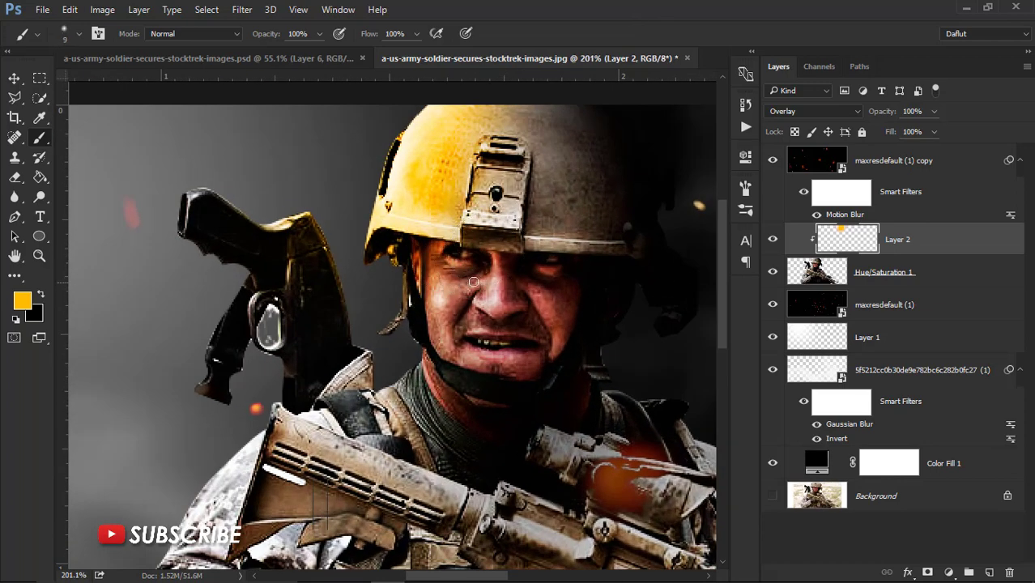
key(ctrl+z)
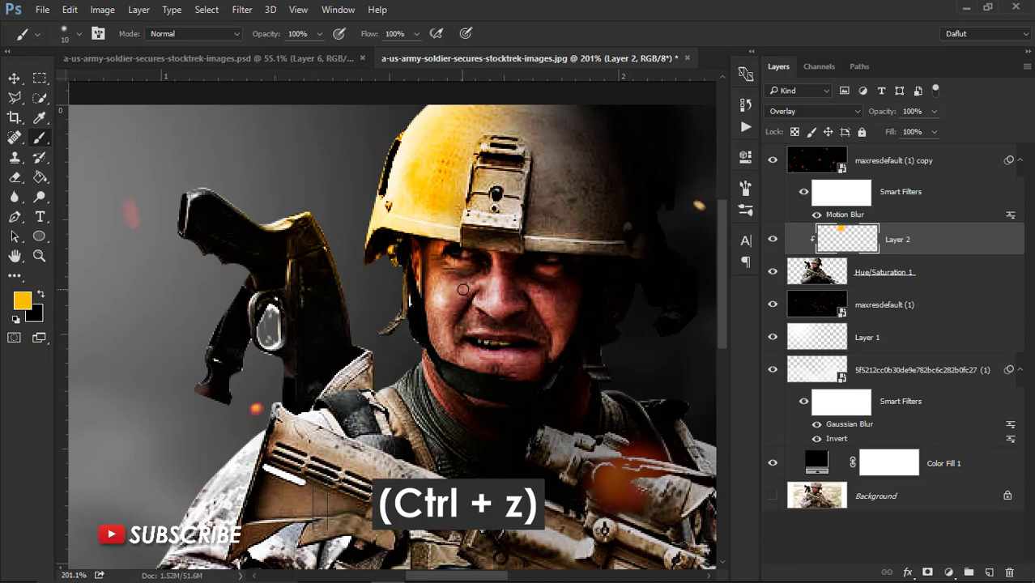
key(bracketright)
key(bracketright)
drag(480, 285, 436, 322)
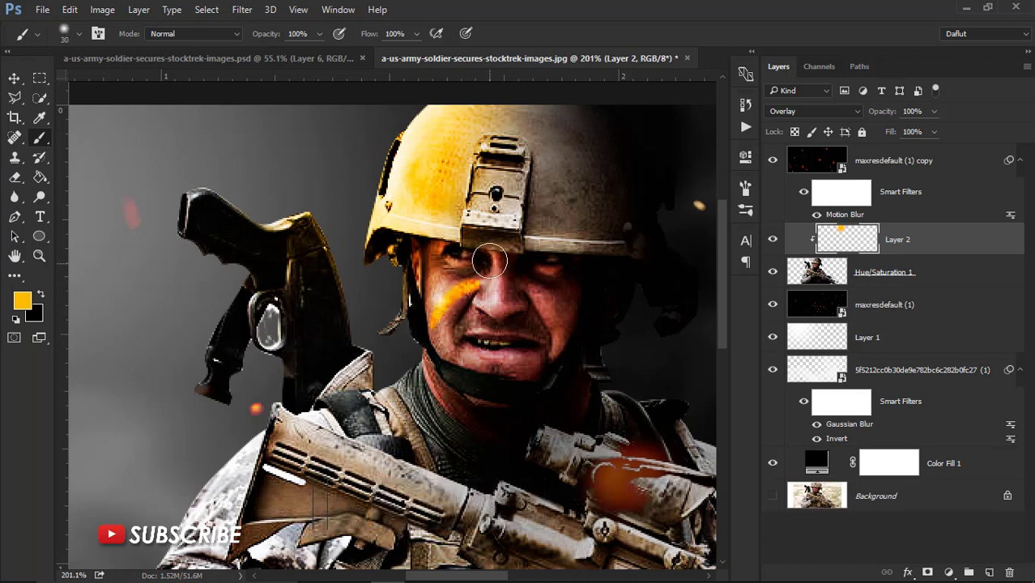
drag(534, 290, 554, 346)
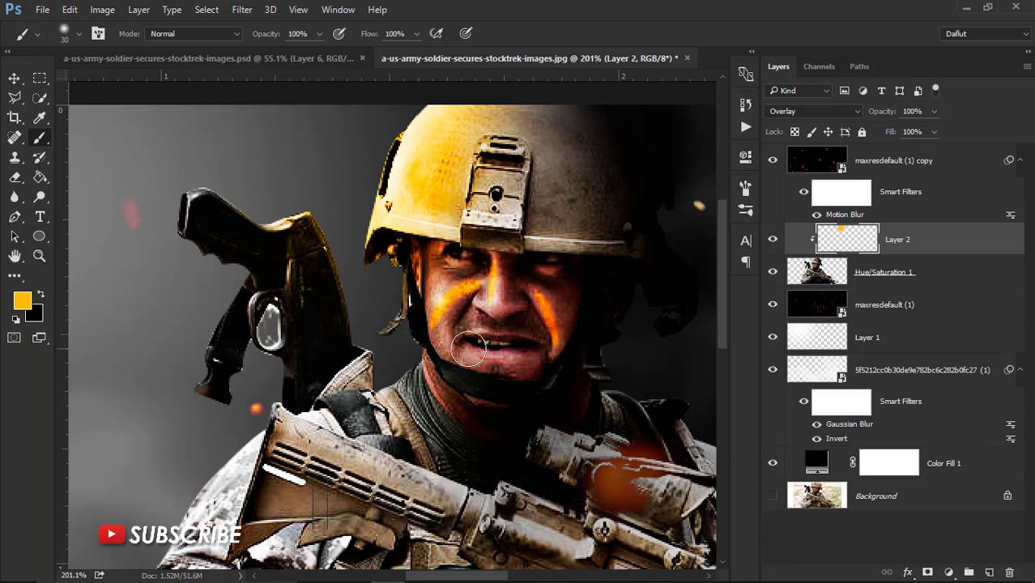
drag(474, 353, 506, 354)
drag(438, 307, 442, 336)
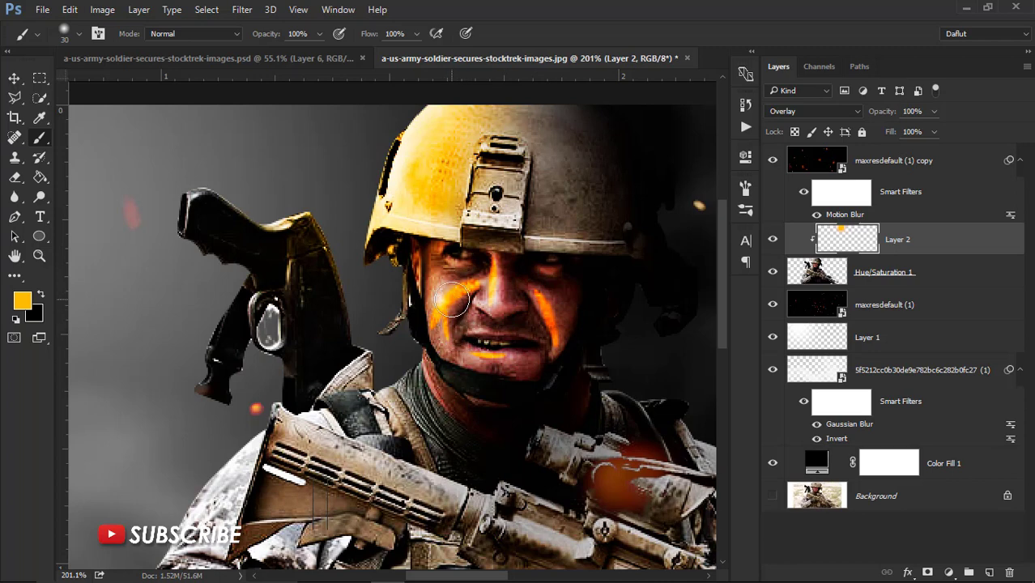
drag(448, 302, 430, 369)
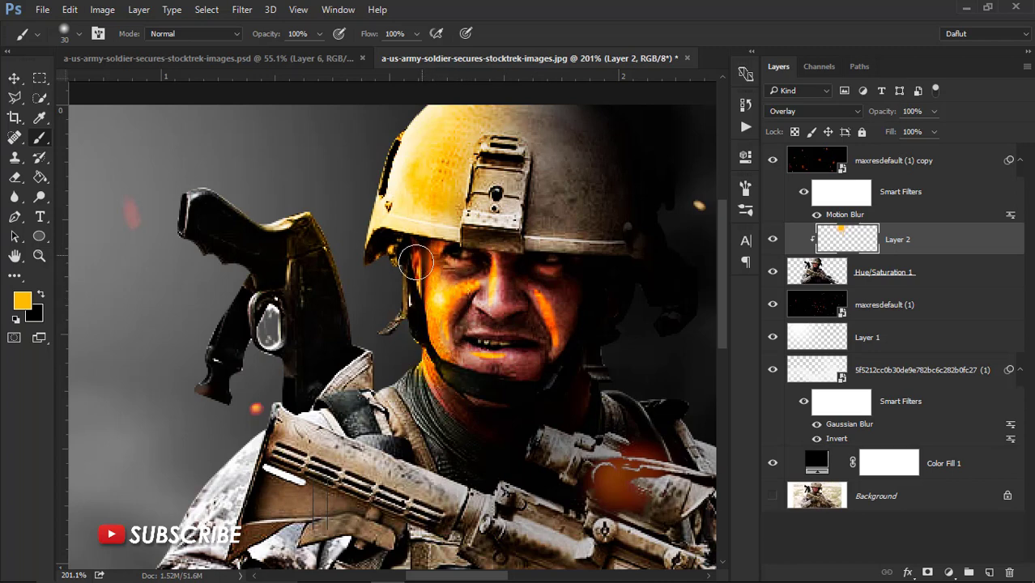
Paint highlights on the collar, neck, rifle stock and lower sleeve
drag(405, 319, 474, 247)
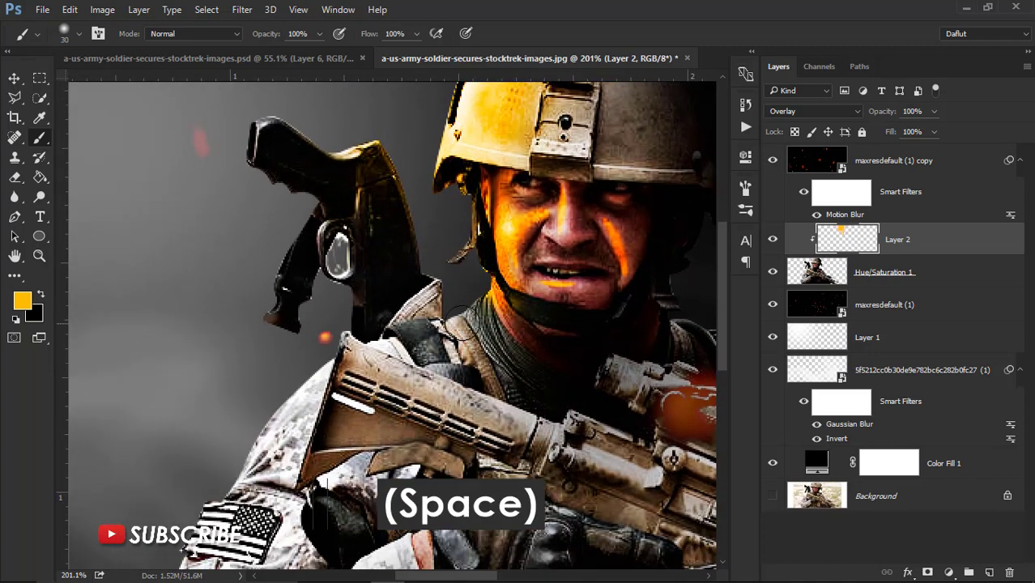
key(ctrl+z)
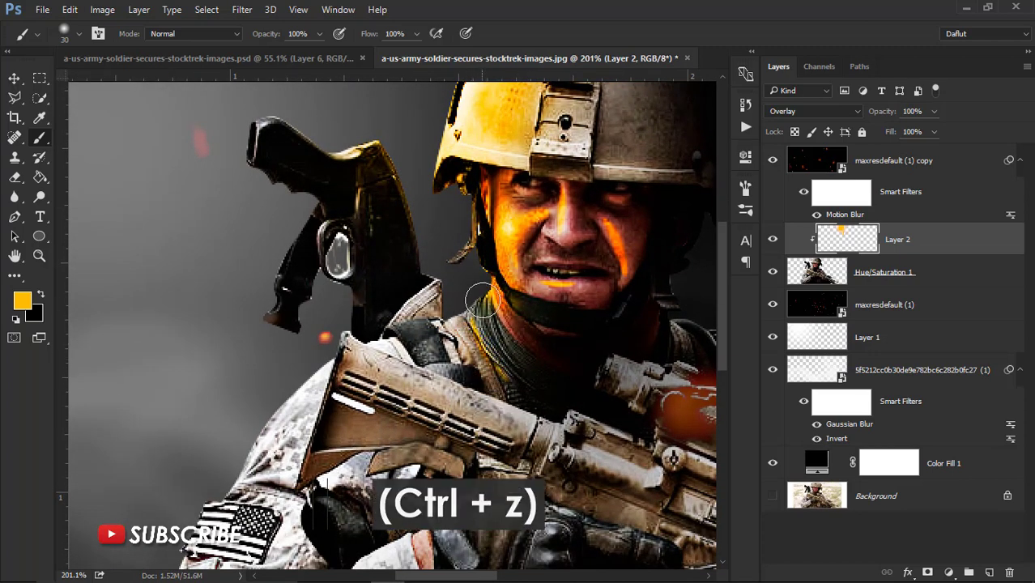
drag(479, 299, 526, 363)
mouse_move(441, 329)
mouse_down()
mouse_move(430, 326)
mouse_move(502, 270)
mouse_up()
mouse_move(405, 332)
mouse_down()
mouse_move(421, 279)
mouse_move(549, 338)
mouse_up()
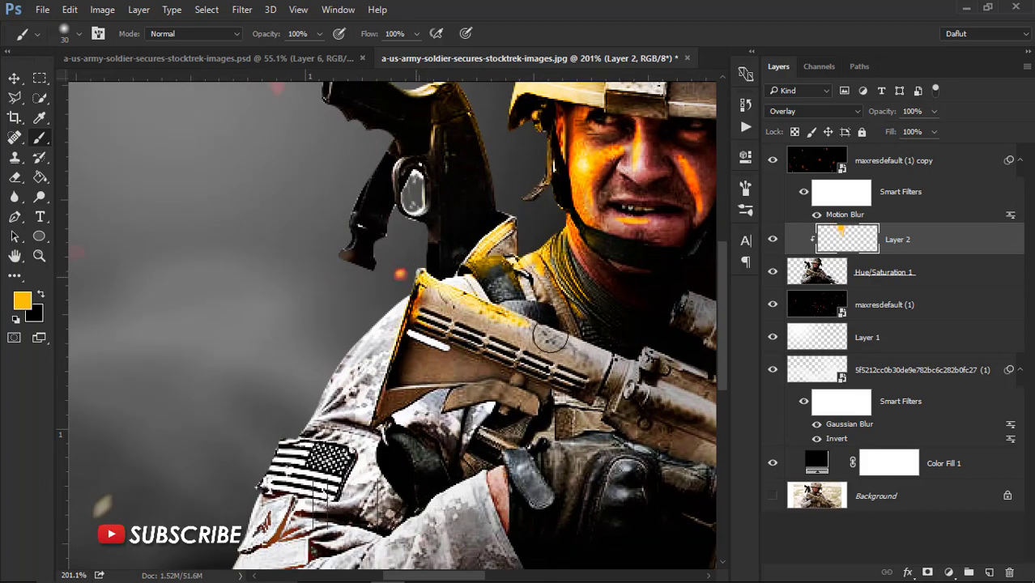
drag(388, 324, 397, 211)
mouse_move(267, 292)
mouse_down()
mouse_move(504, 237)
mouse_move(439, 172)
mouse_up()
mouse_move(454, 462)
mouse_down()
mouse_move(445, 340)
mouse_move(361, 446)
mouse_up()
Review the highlights across the rifle, arm and face, then lower Layer 2 to 72% opacity
drag(464, 434, 338, 432)
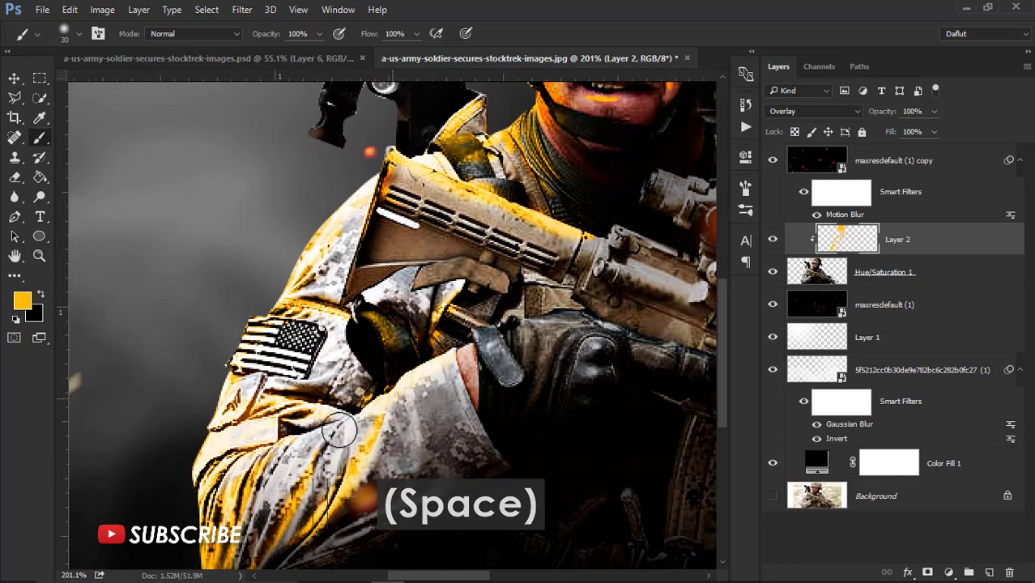
mouse_move(481, 340)
mouse_down()
mouse_move(404, 315)
mouse_move(409, 328)
mouse_move(367, 350)
mouse_move(385, 348)
mouse_move(389, 323)
mouse_up()
mouse_move(518, 332)
mouse_down()
mouse_move(466, 332)
mouse_move(405, 299)
mouse_move(478, 292)
mouse_up()
mouse_move(583, 340)
mouse_down()
mouse_move(547, 285)
mouse_move(386, 398)
mouse_up()
mouse_move(480, 346)
mouse_down()
mouse_move(427, 263)
mouse_move(517, 351)
mouse_up()
drag(389, 324, 523, 333)
drag(454, 324, 431, 366)
mouse_move(697, 210)
mouse_down()
mouse_move(534, 387)
mouse_move(504, 377)
mouse_move(449, 314)
mouse_up()
drag(486, 365, 371, 283)
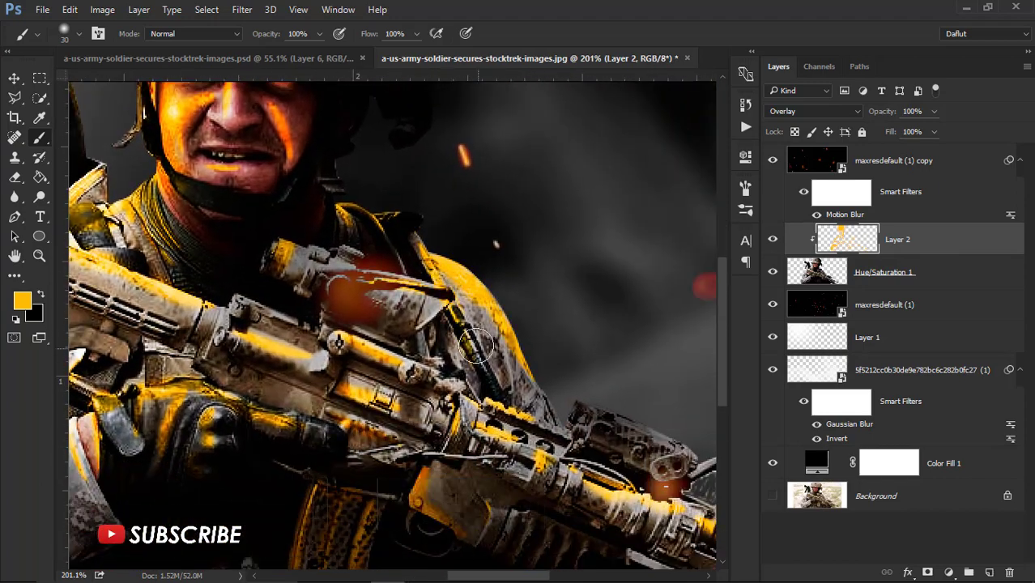
drag(476, 347, 696, 518)
drag(180, 156, 382, 247)
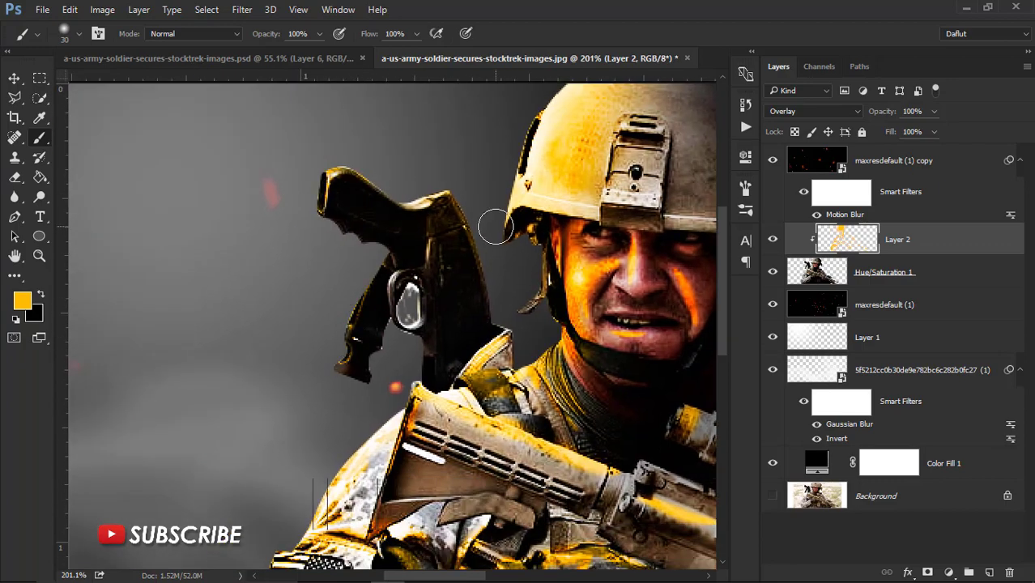
scroll(496, 228, down, 5)
scroll(451, 297, up, 3)
scroll(411, 287, up, 2)
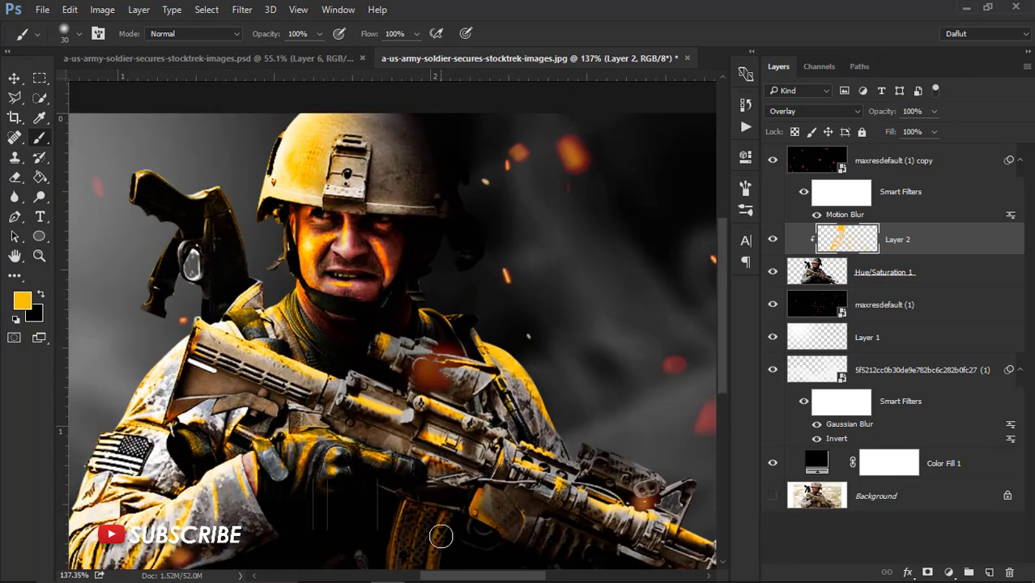
drag(450, 577, 438, 580)
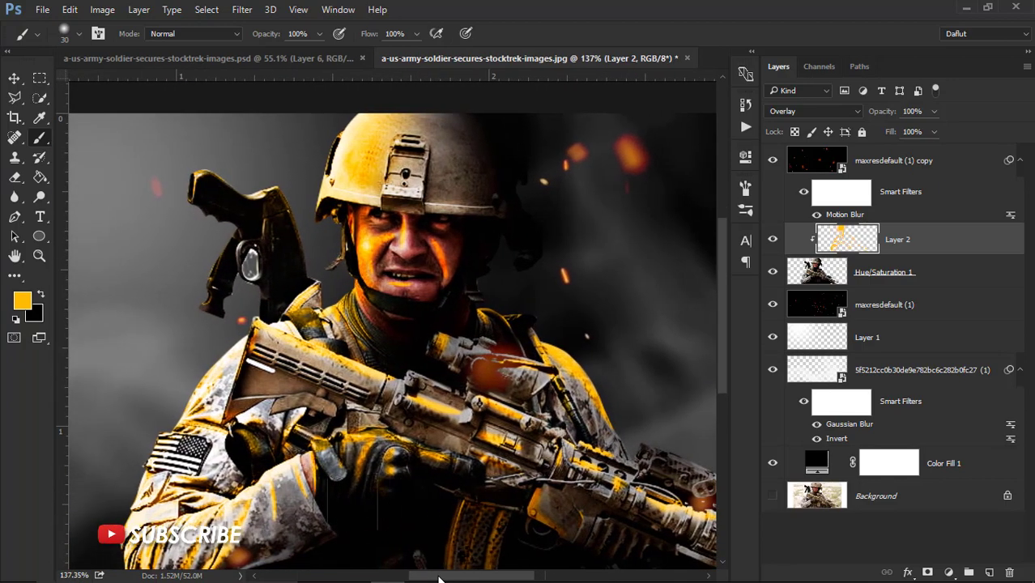
click(933, 112)
mouse_move(932, 135)
mouse_down()
mouse_move(825, 135)
mouse_move(873, 136)
mouse_up()
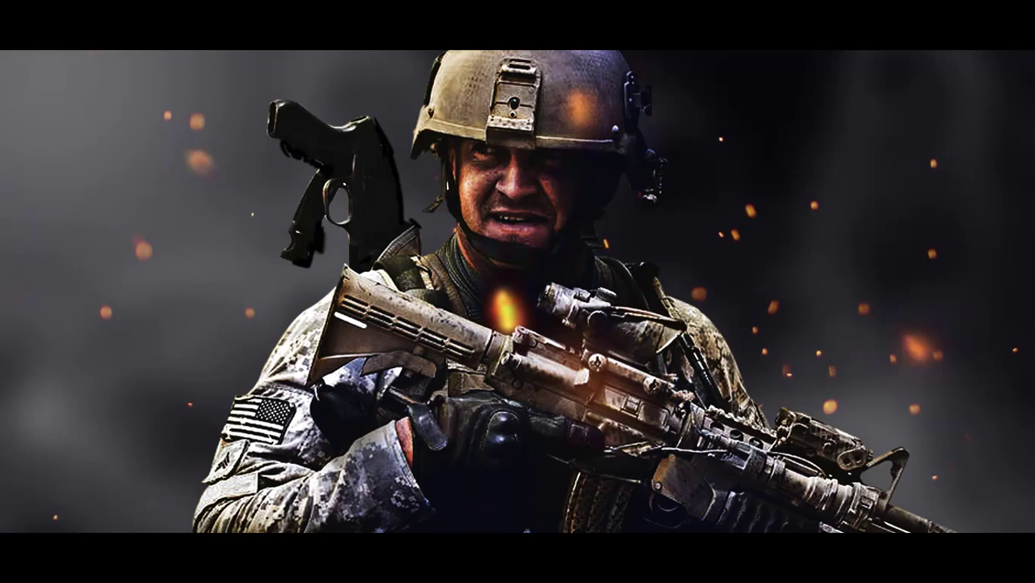